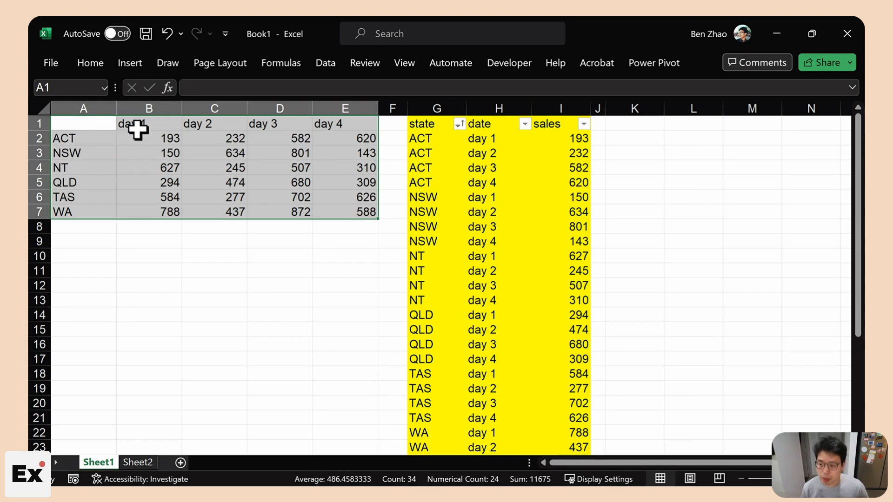
# - Highlight the day headers, state names, the NT row and the day 2 column of the sales grid
pyautogui.moveTo(138, 130); pyautogui.dragTo(326, 122)
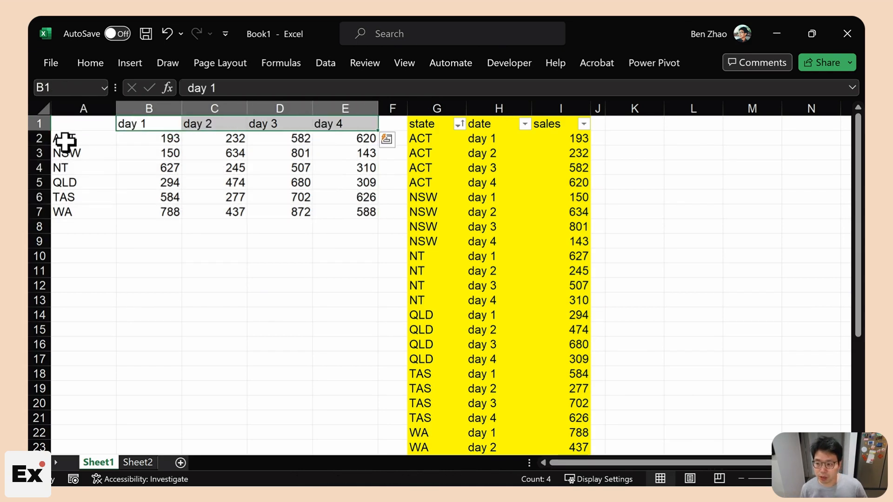
pyautogui.moveTo(65, 142); pyautogui.dragTo(81, 209)
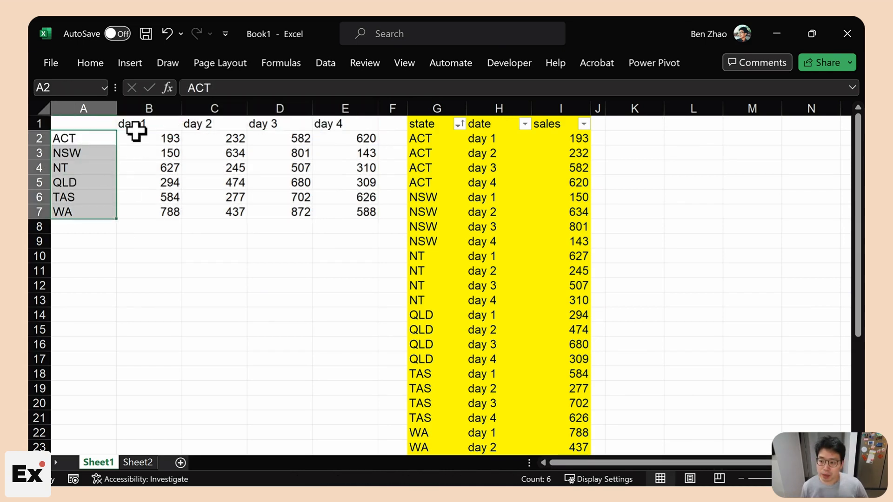
pyautogui.moveTo(135, 126); pyautogui.dragTo(360, 122)
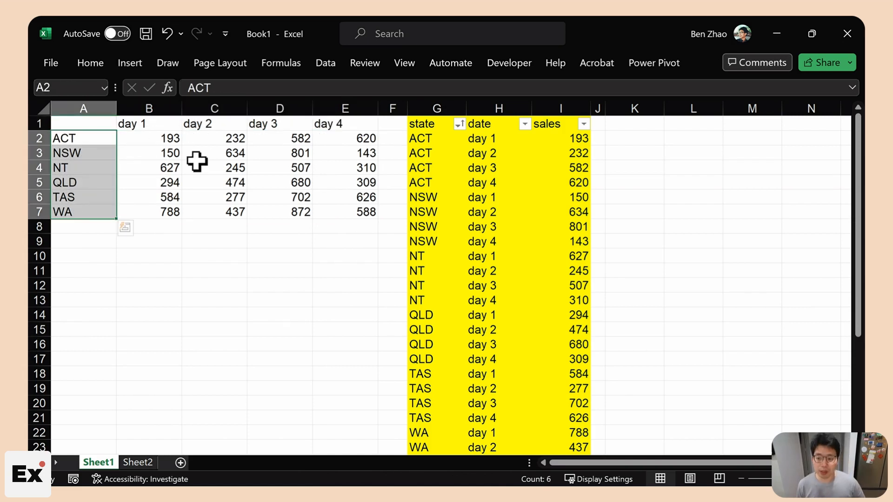
pyautogui.click(207, 167)
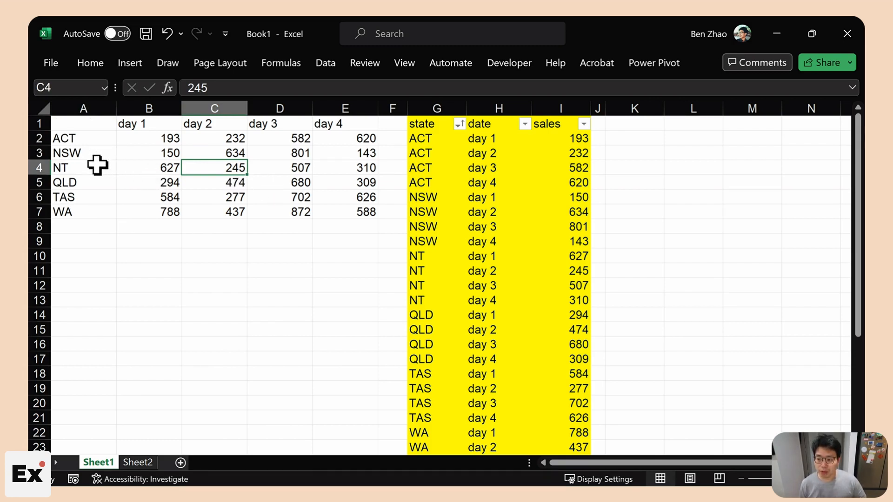
pyautogui.moveTo(84, 168); pyautogui.dragTo(279, 168)
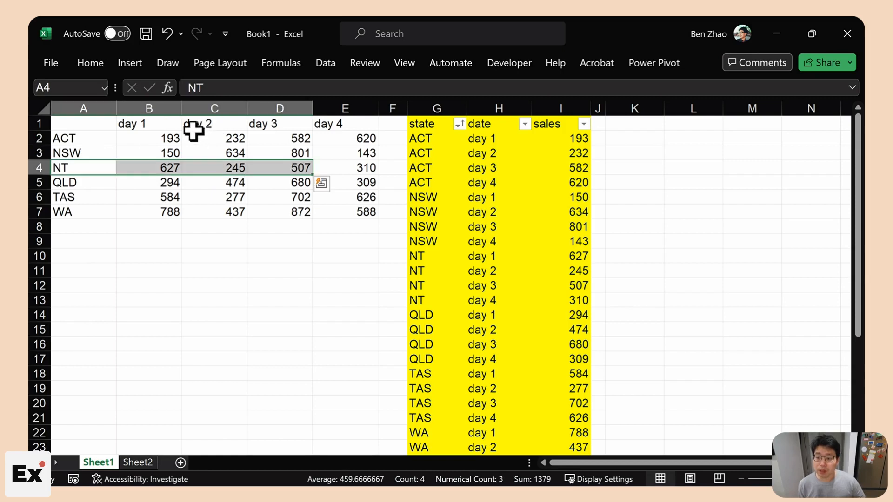
pyautogui.keyDown('ctrl'); pyautogui.click(201, 126); pyautogui.keyUp('ctrl')
pyautogui.moveTo(201, 126); pyautogui.dragTo(209, 197)
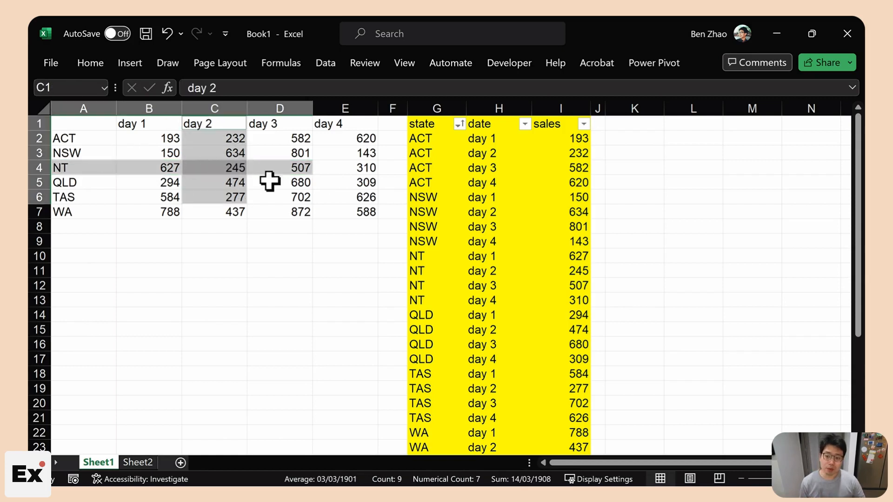
pyautogui.click(239, 195)
# - Highlight the sales figures B2:E7 and the yellow state, date, sales columns
pyautogui.moveTo(361, 211); pyautogui.dragTo(149, 140)
pyautogui.click(122, 246)
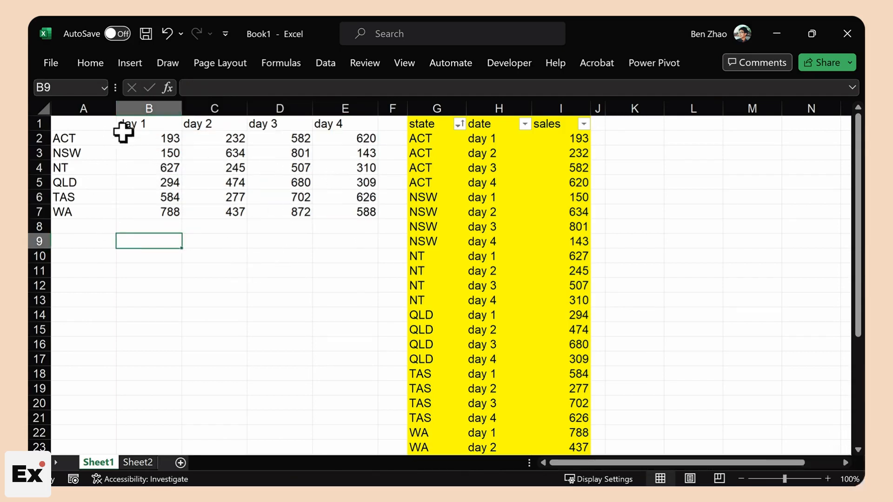
pyautogui.moveTo(124, 133); pyautogui.dragTo(327, 208)
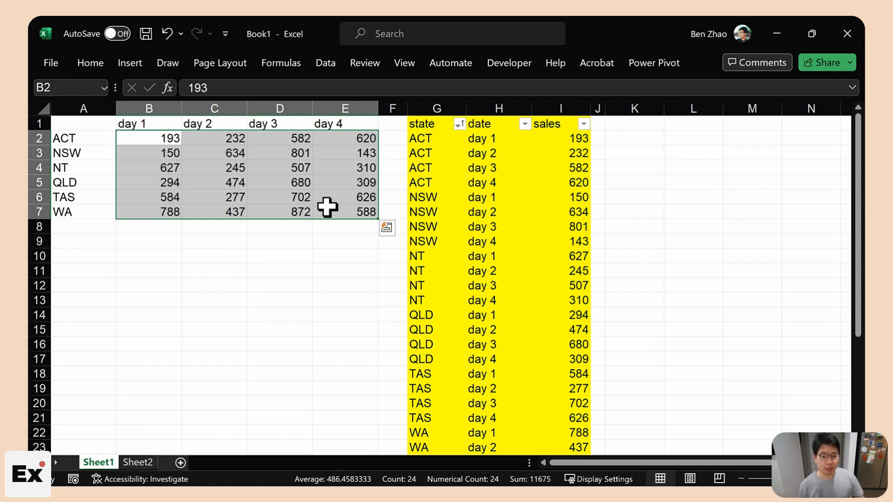
pyautogui.moveTo(437, 108); pyautogui.dragTo(545, 109)
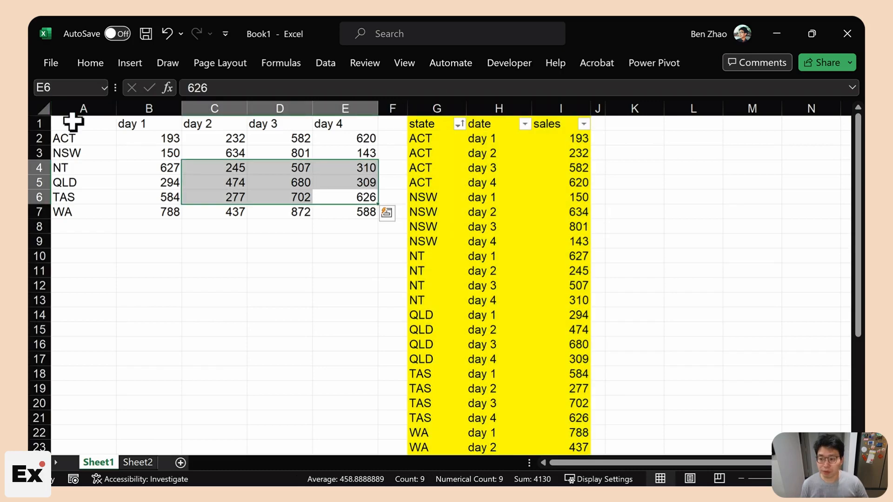
pyautogui.moveTo(437, 108); pyautogui.dragTo(578, 106)
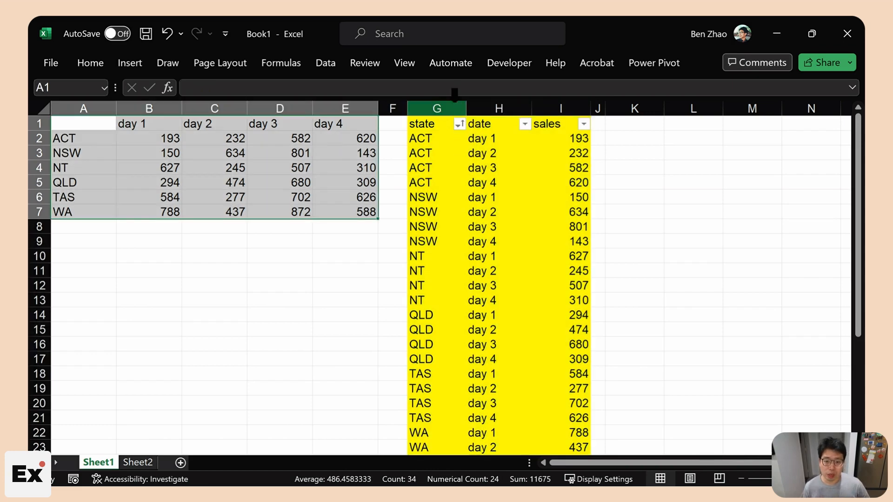
pyautogui.moveTo(453, 105); pyautogui.dragTo(586, 104)
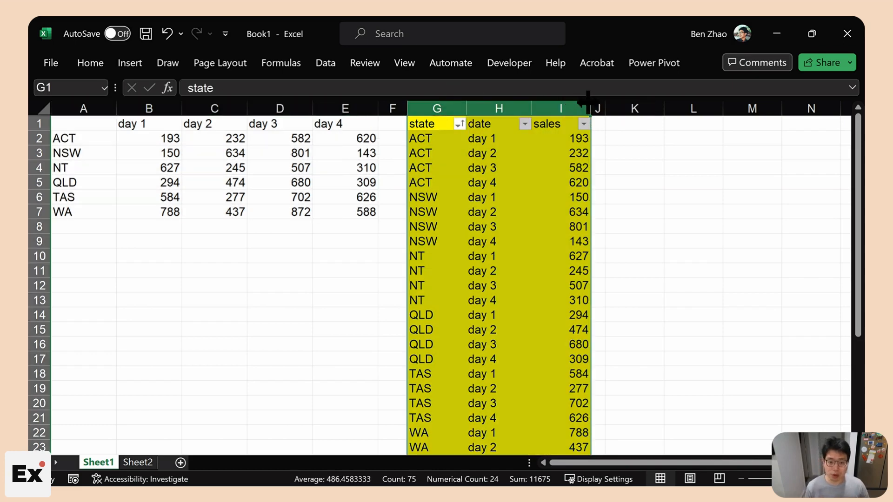
# - Enter =UNPIVOT(A1:E7) in K2 and select its spilled state, day, sales rows
pyautogui.click(635, 123)
pyautogui.press('Down')
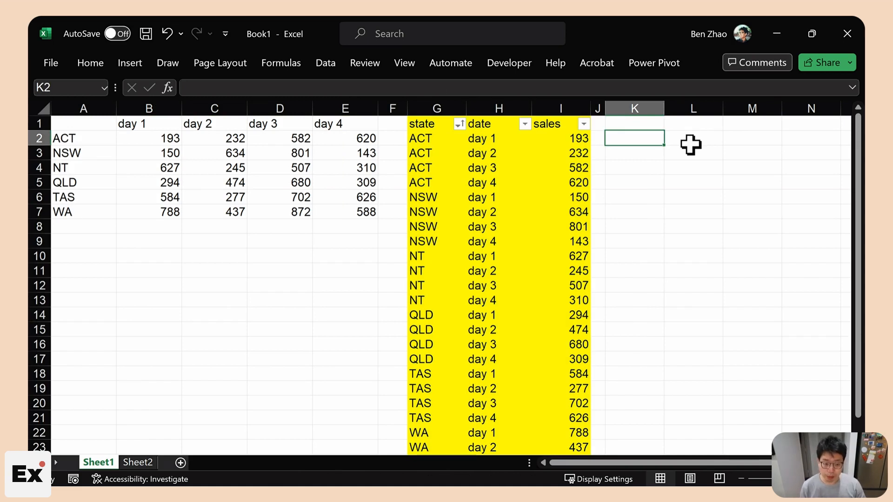
pyautogui.write('=unpivot(')
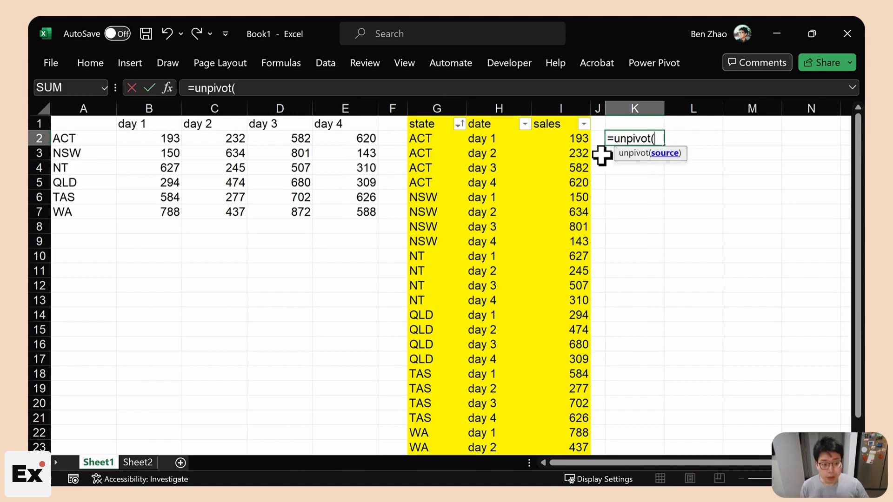
pyautogui.moveTo(69, 123); pyautogui.dragTo(370, 212)
pyautogui.write(')')
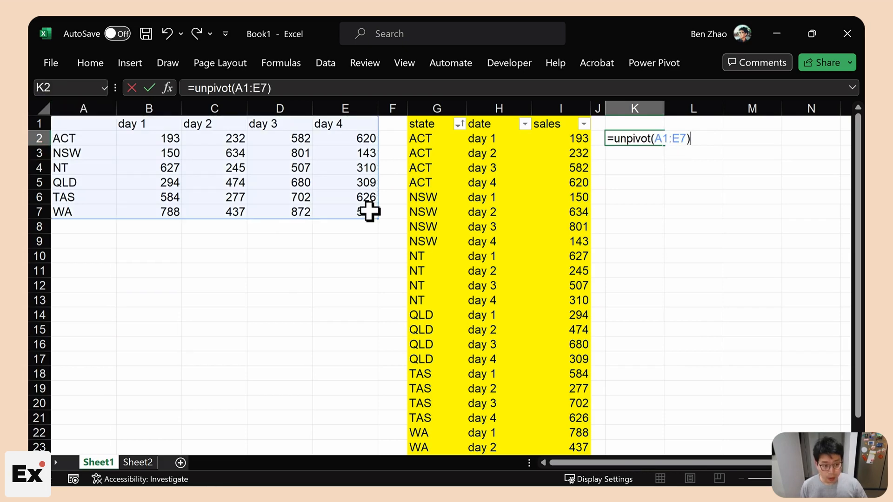
pyautogui.press('Return')
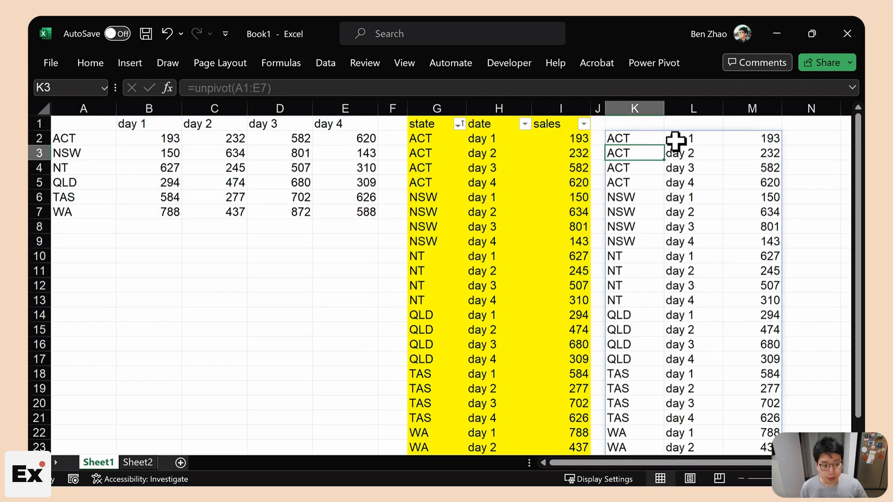
pyautogui.click(651, 140)
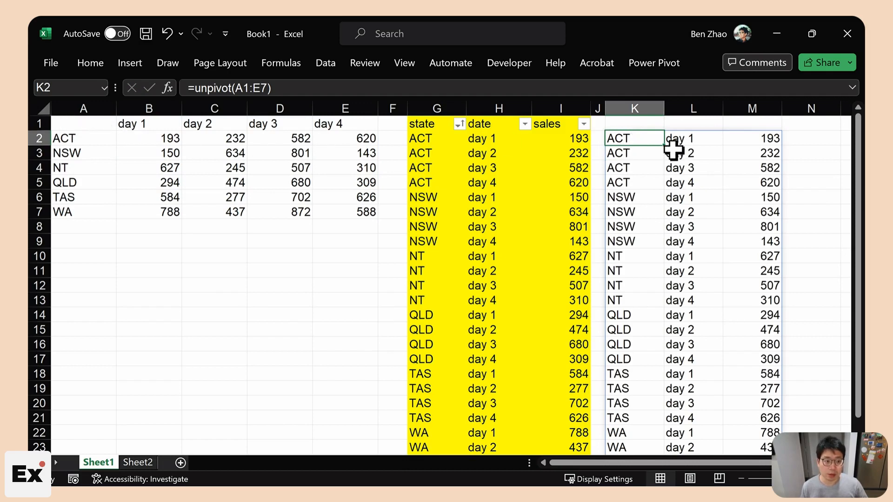
pyautogui.moveTo(657, 144); pyautogui.dragTo(745, 372)
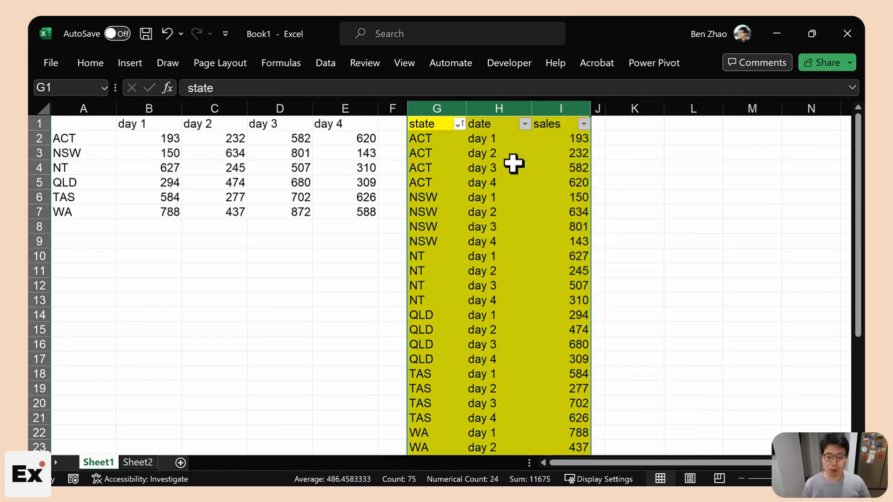
pyautogui.moveTo(350, 212); pyautogui.dragTo(32, 116)
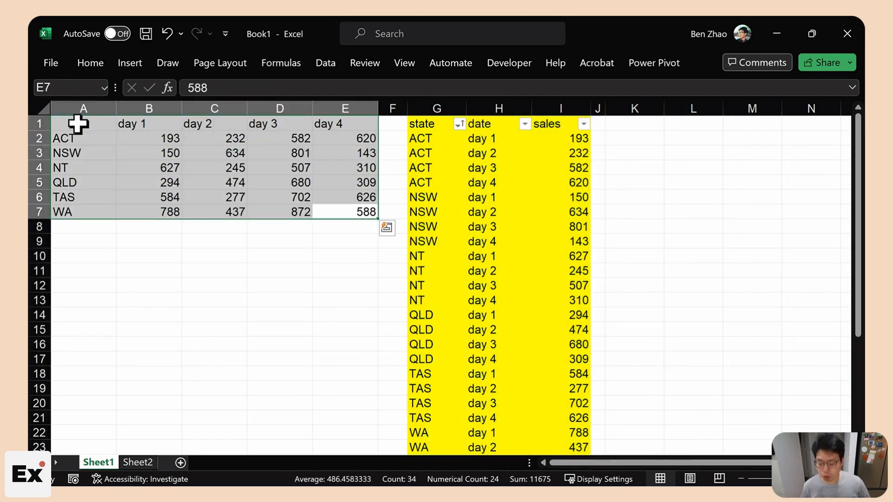
# - Copy the sales table A1:E7 and paste it into cell A1 of Book3
pyautogui.hotkey('ctrl', 'c')
pyautogui.hotkey('alt', 'Tab')
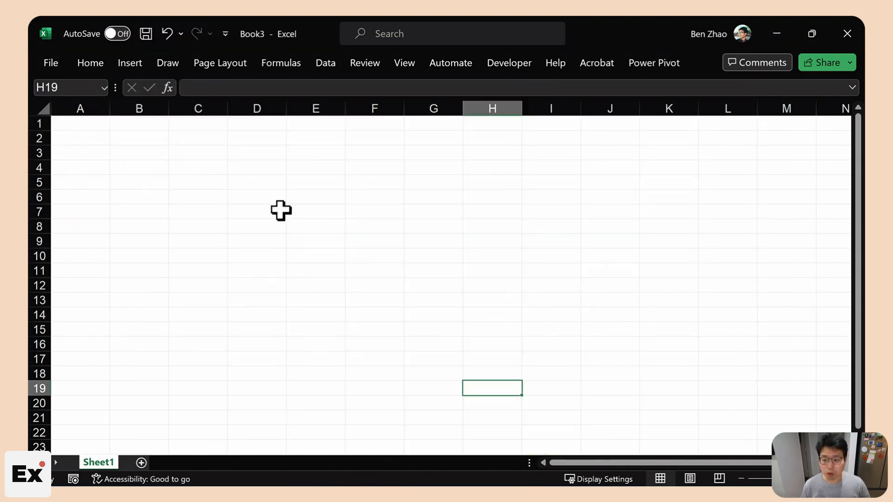
pyautogui.click(86, 124)
pyautogui.hotkey('ctrl', 'v')
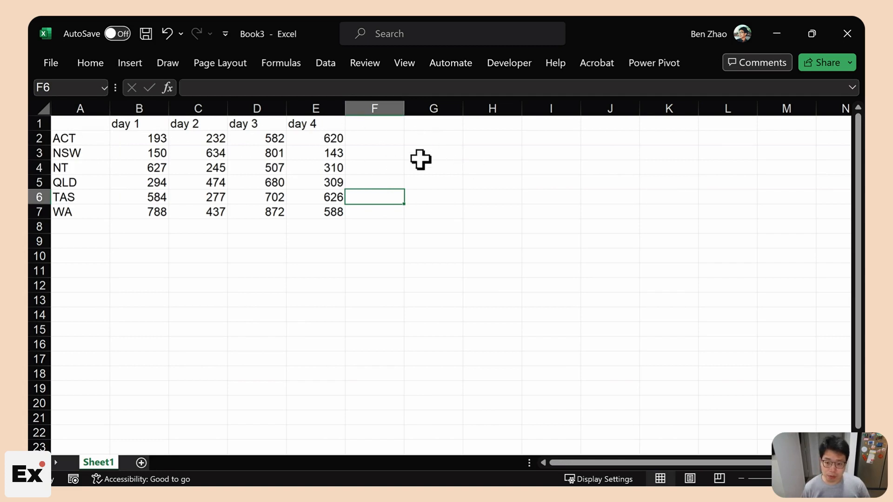
# - Type the headers state, day and sale into G1:I1
pyautogui.click(433, 125)
pyautogui.write('state')
pyautogui.press('Tab')
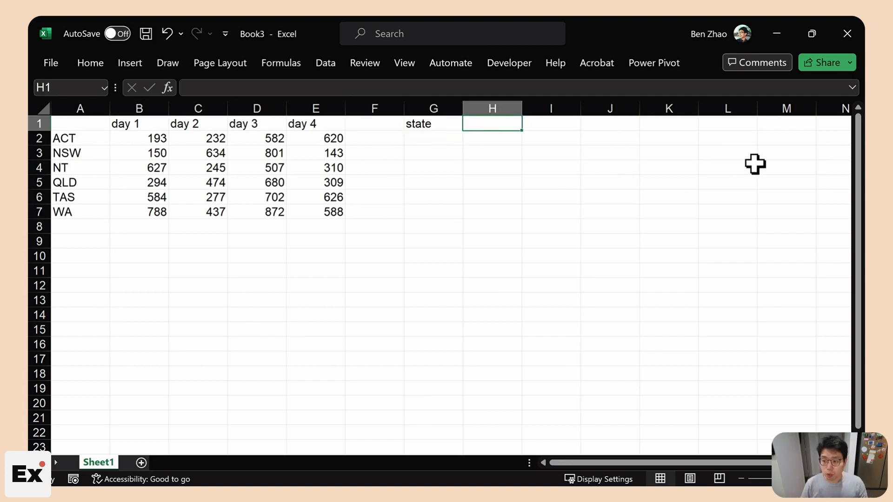
pyautogui.write('day')
pyautogui.press('Tab')
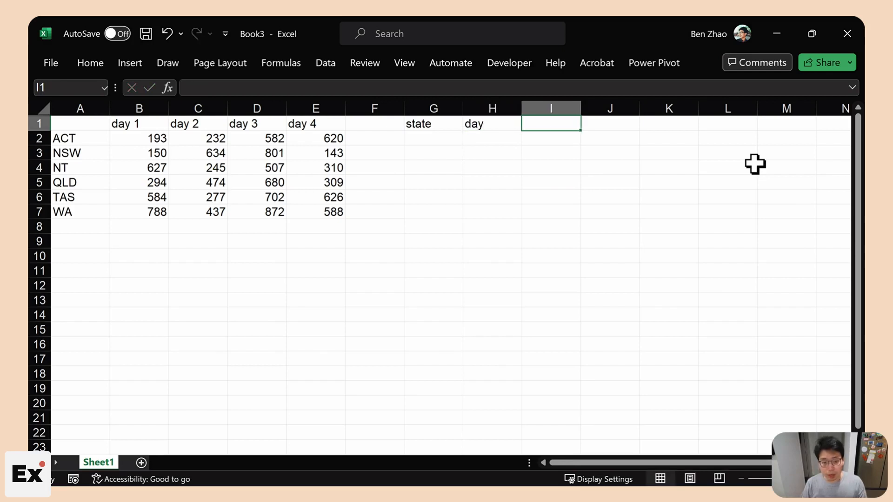
pyautogui.write('sale')
pyautogui.press('Return')
pyautogui.moveTo(439, 109); pyautogui.dragTo(547, 99)
# - Highlight the pasted table's day headers and state names alongside the matching new header columns
pyautogui.moveTo(80, 124); pyautogui.dragTo(300, 212)
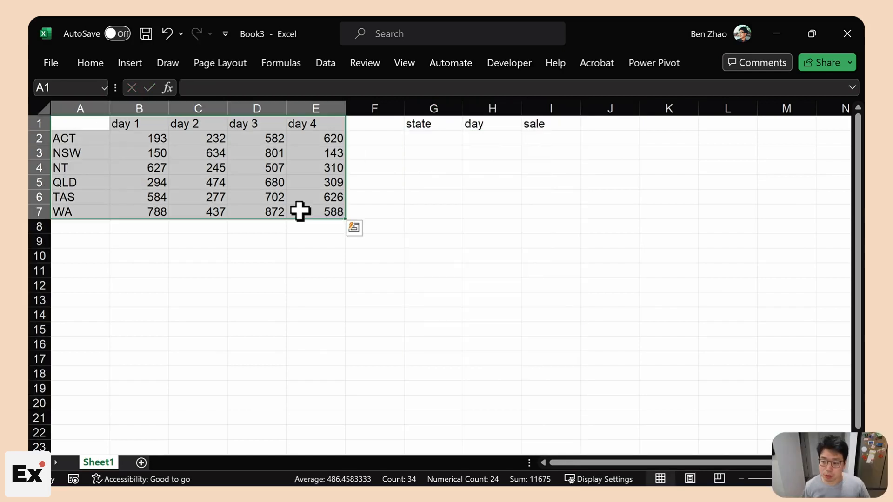
pyautogui.moveTo(448, 108); pyautogui.dragTo(526, 104)
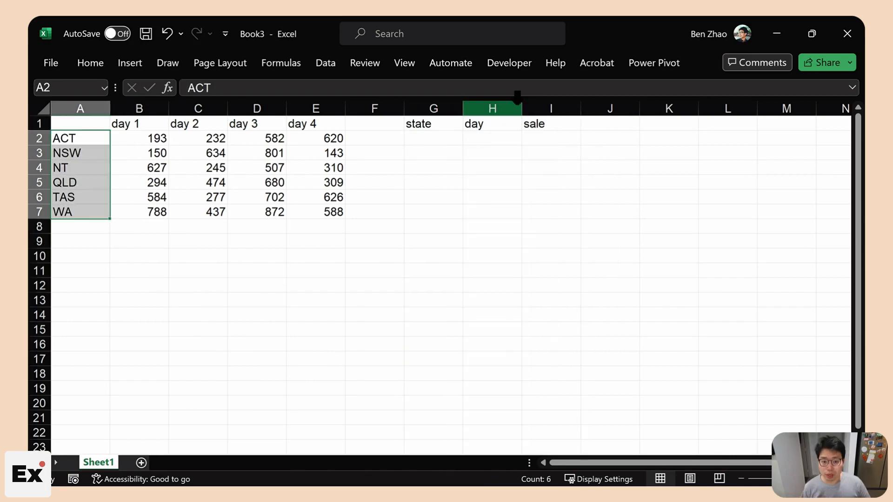
pyautogui.click(517, 98)
pyautogui.moveTo(140, 124); pyautogui.dragTo(321, 124)
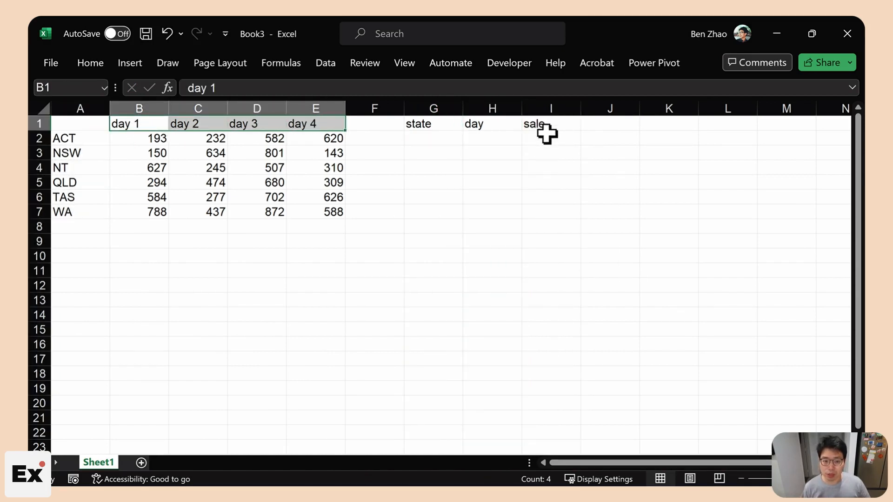
pyautogui.click(550, 107)
pyautogui.moveTo(69, 137); pyautogui.dragTo(70, 212)
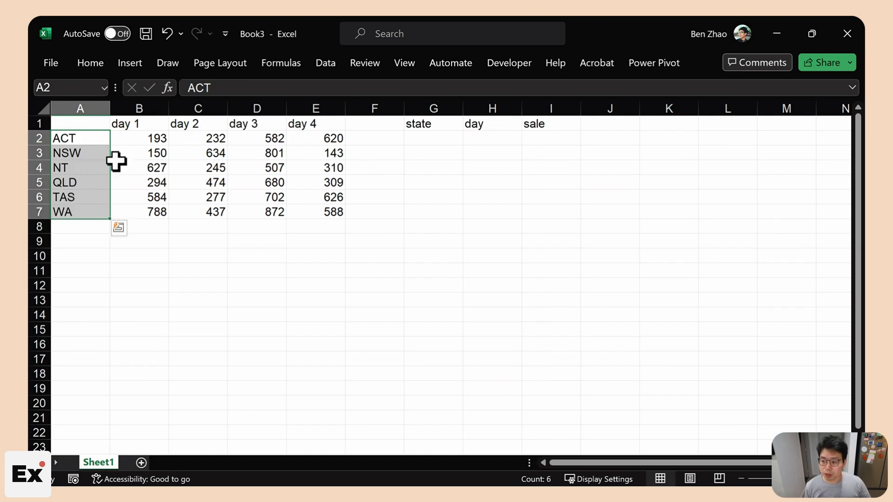
pyautogui.click(456, 128)
# - Shade the selected state cells light green
pyautogui.click(94, 66)
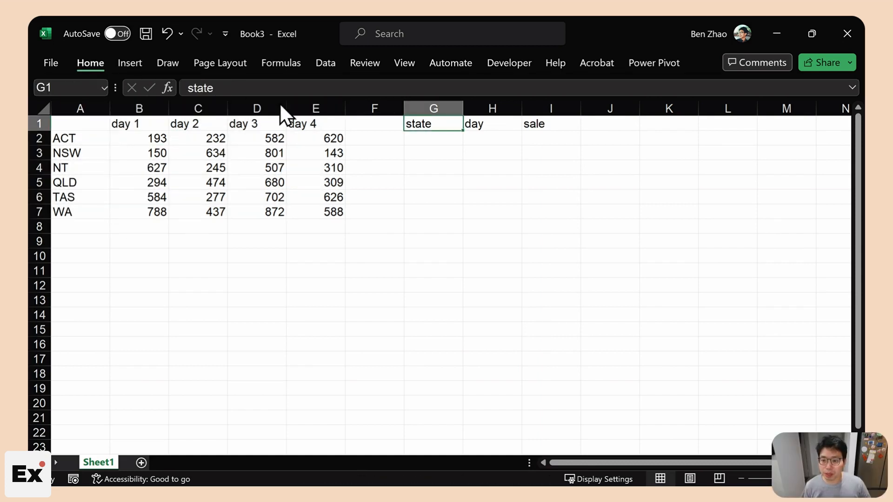
pyautogui.click(172, 122)
pyautogui.click(266, 183)
# - Enter =A2:A7&B1:E1 in G2 to spill a 6-by-4 grid of state-day labels into G2:J7
pyautogui.click(433, 138)
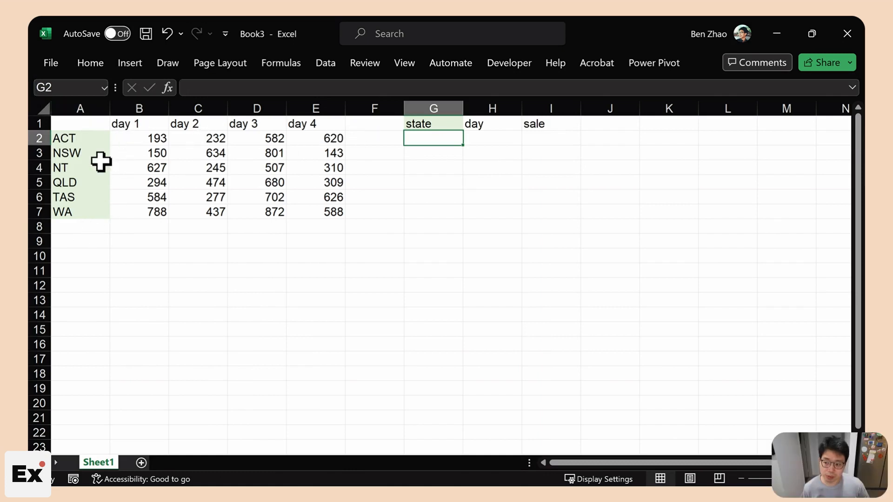
pyautogui.moveTo(433, 142); pyautogui.dragTo(427, 346)
pyautogui.scroll(20, 468, 295)
pyautogui.click(434, 138)
pyautogui.write('=')
pyautogui.moveTo(80, 138); pyautogui.dragTo(84, 211)
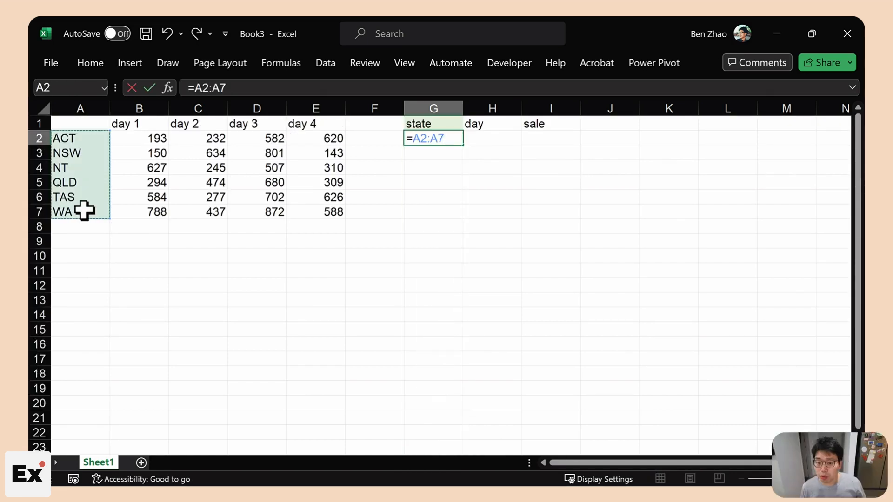
pyautogui.write('&')
pyautogui.moveTo(140, 124); pyautogui.dragTo(300, 130)
pyautogui.press('Return')
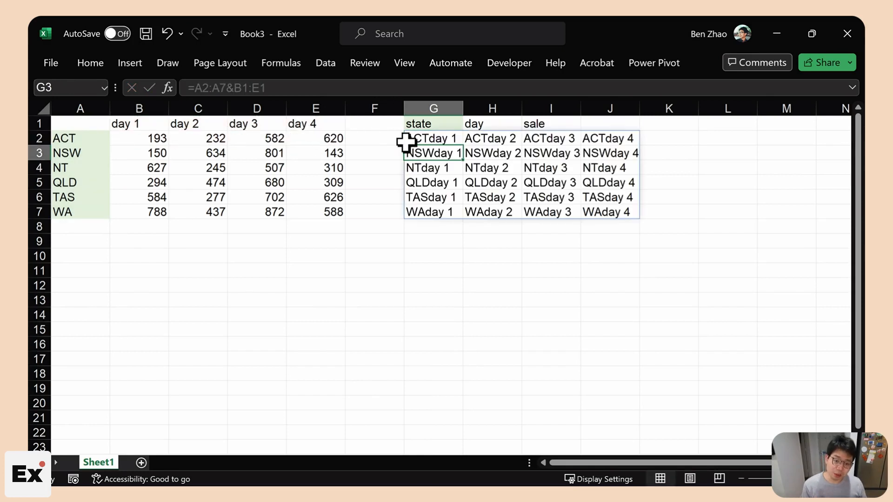
pyautogui.moveTo(419, 140); pyautogui.dragTo(614, 212)
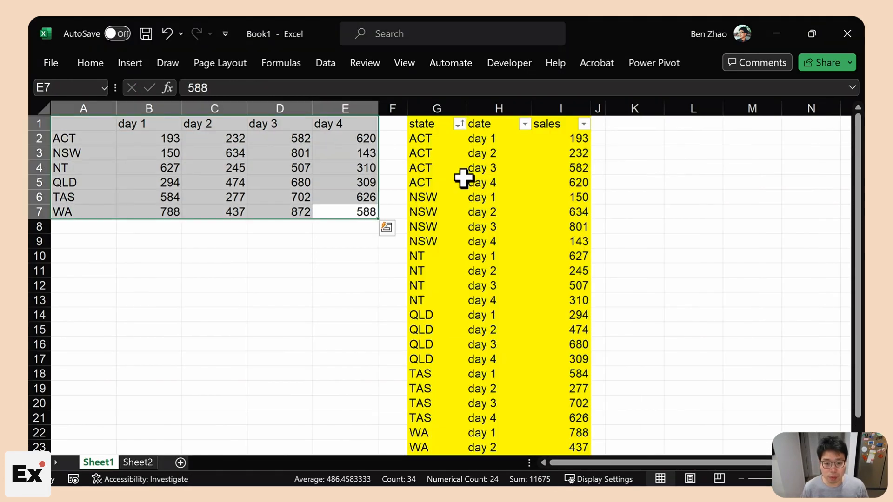
# - Select the G2:J7 grid of combined state-day labels, then return to G2
pyautogui.click(432, 108)
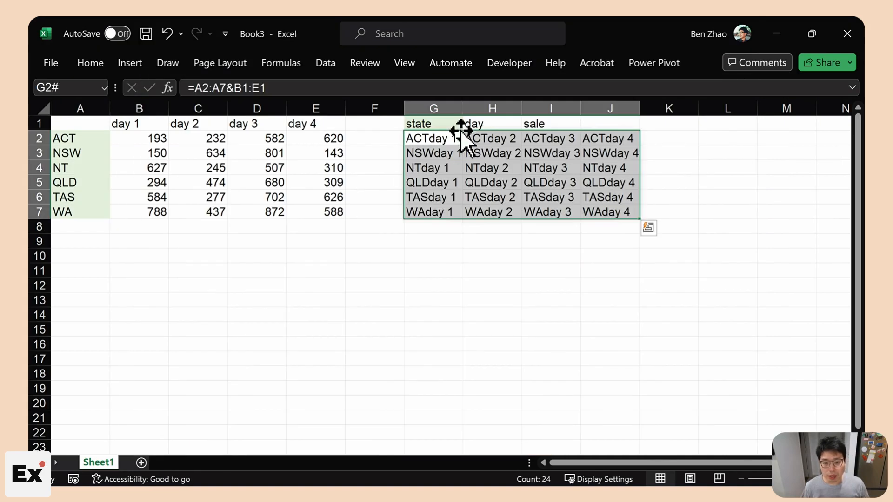
pyautogui.moveTo(439, 139); pyautogui.dragTo(599, 212)
pyautogui.click(428, 138)
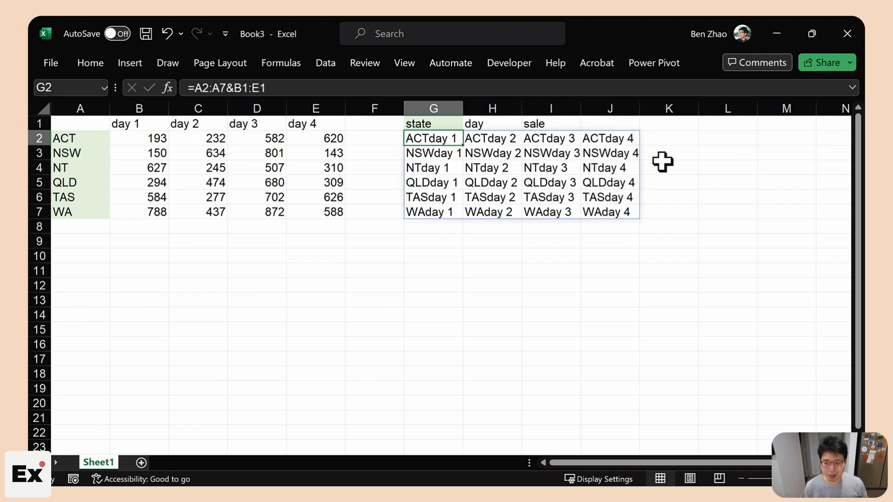
# - Wrap G2's formula as =TOCOL(A2:A7&B1:E1) so 24 labels spill down column G
pyautogui.moveTo(434, 139); pyautogui.dragTo(619, 215)
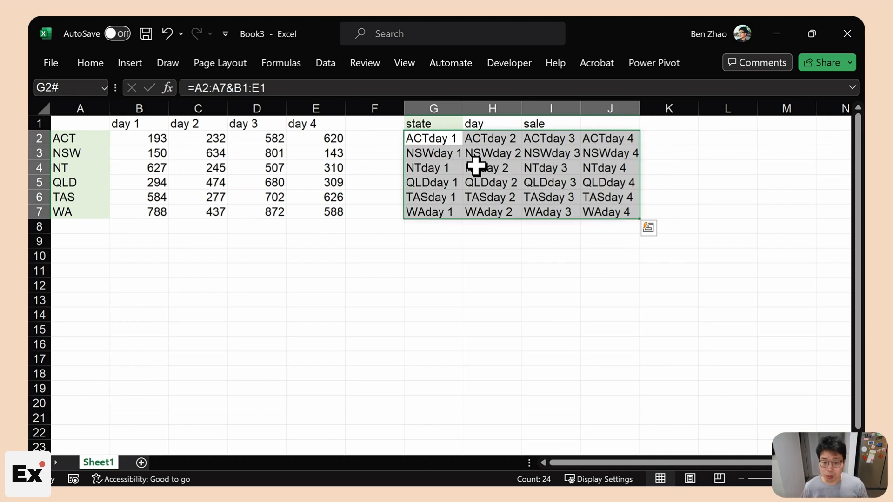
pyautogui.click(196, 87)
pyautogui.write('toc')
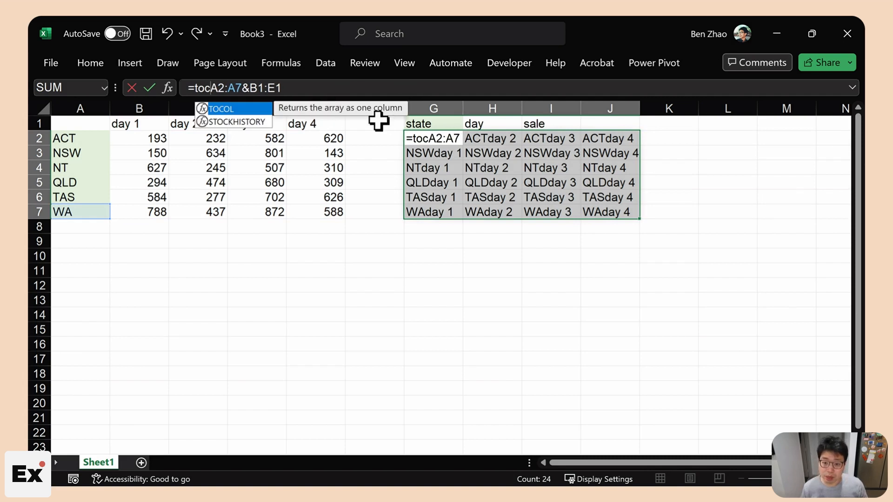
pyautogui.press('Tab')
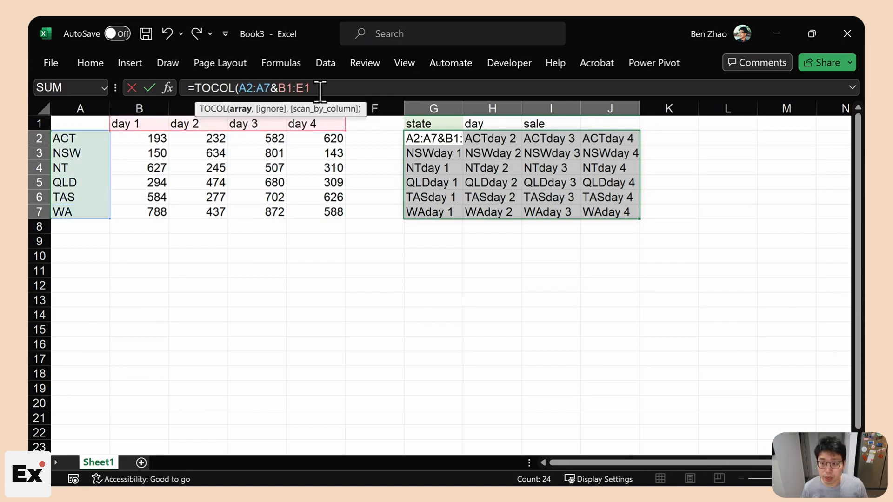
pyautogui.write(')')
pyautogui.press('Return')
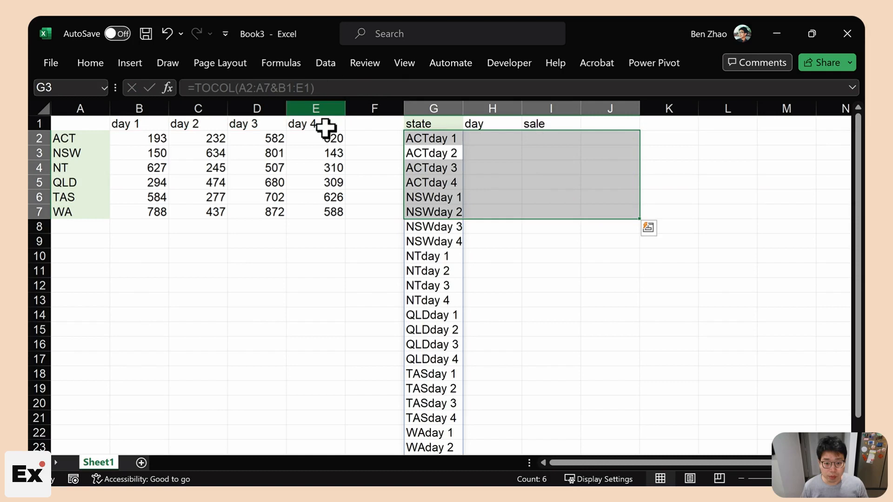
pyautogui.click(420, 139)
pyautogui.click(433, 108)
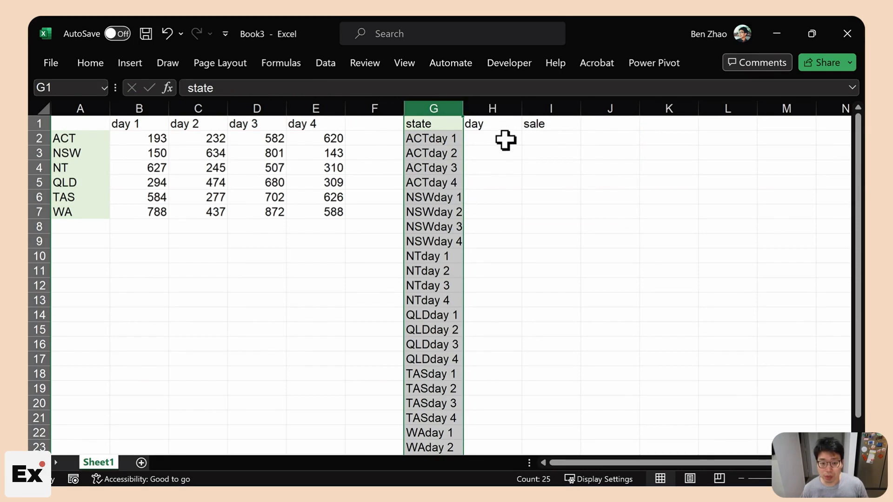
# - Wrap G2's formula in TEXTBEFORE with a "-" delimiter, which returns #N/A
pyautogui.click(445, 139)
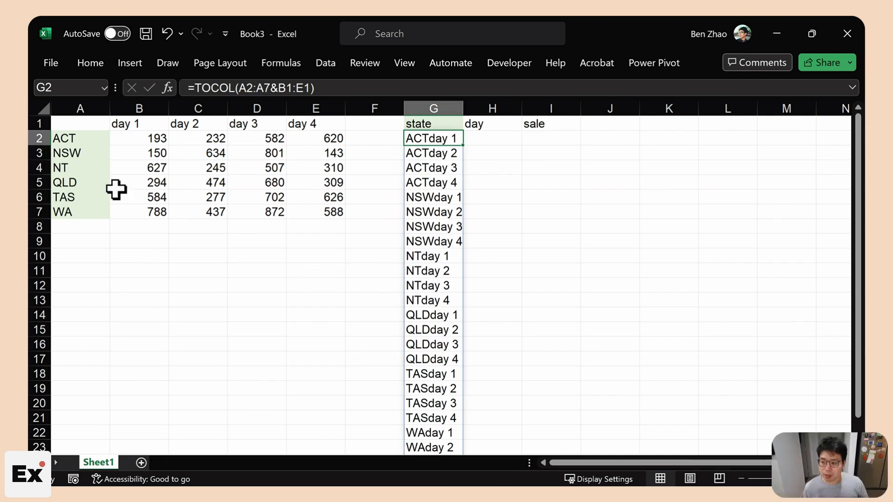
pyautogui.click(199, 88)
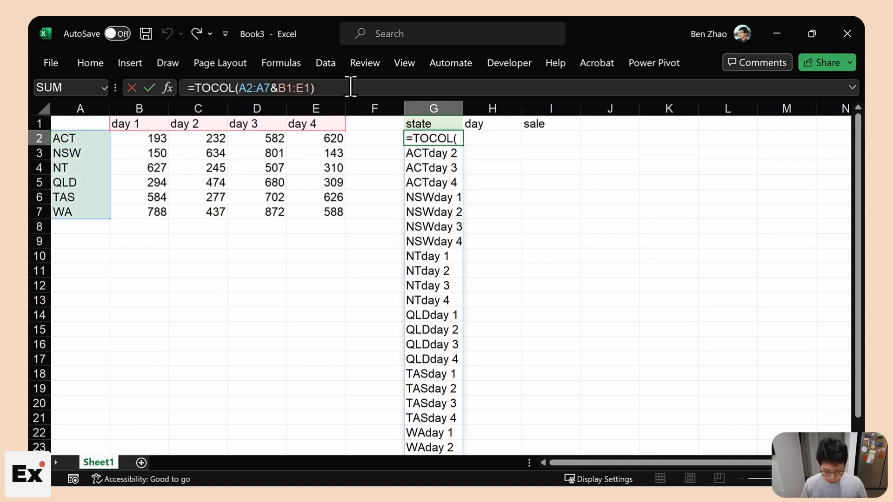
pyautogui.write('textbe')
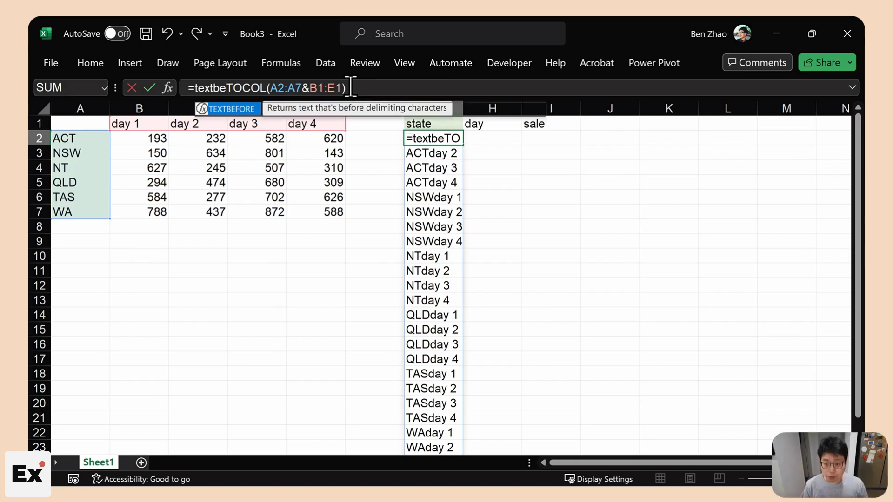
pyautogui.press('Tab')
pyautogui.click(402, 88)
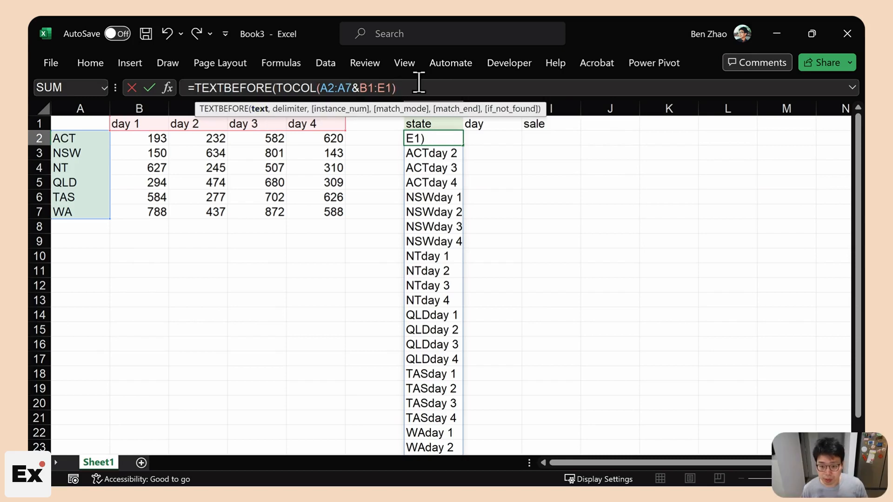
pyautogui.write(',')
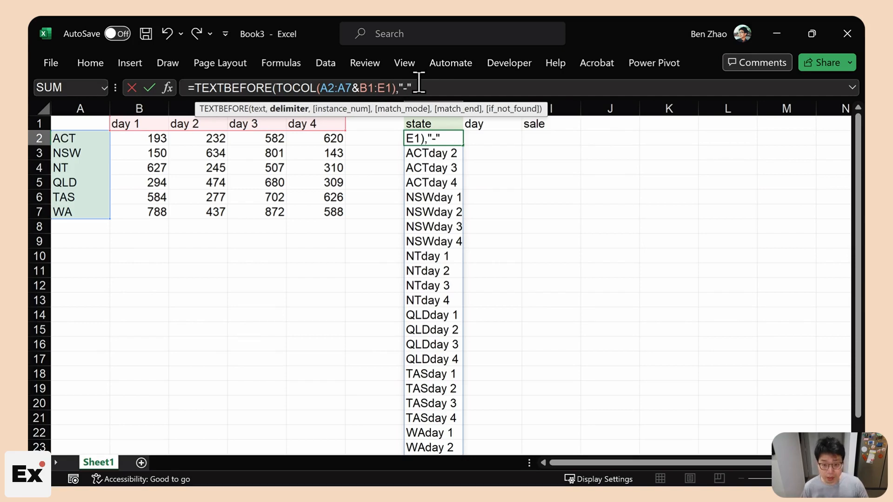
pyautogui.write('"-"')
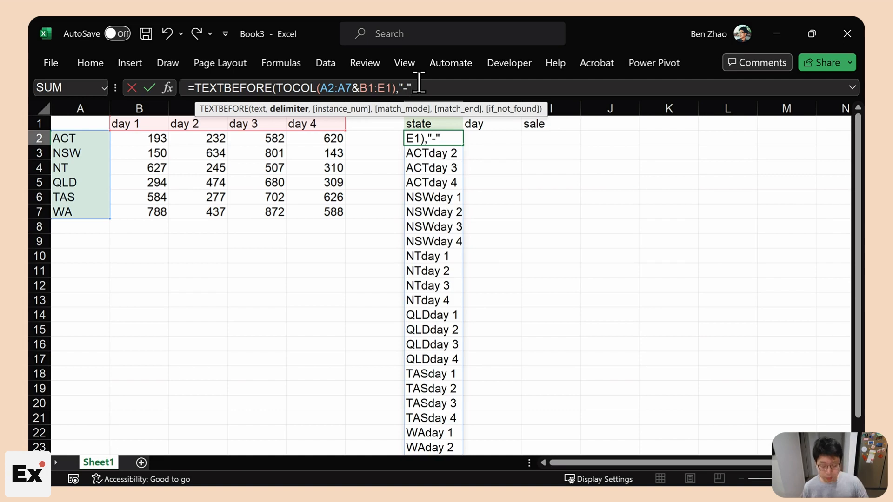
pyautogui.write(')')
pyautogui.press('Return')
pyautogui.click(447, 139)
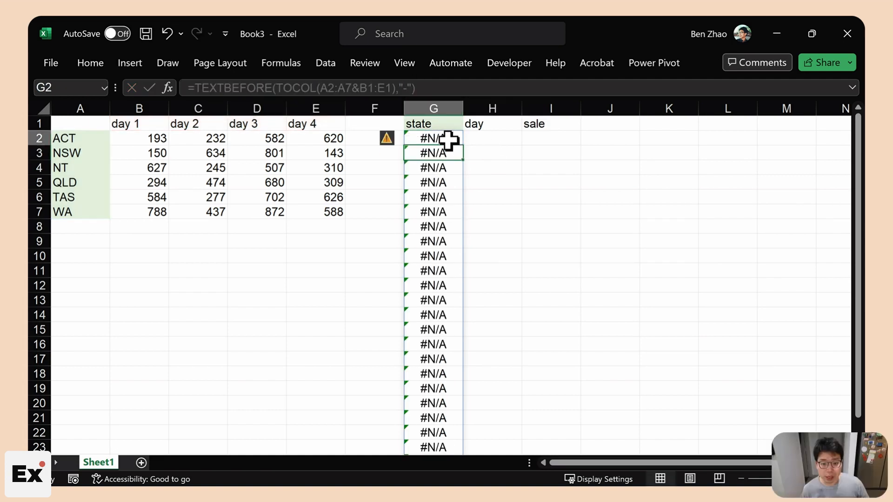
# - Fix the error by inserting "-"& so G2 reads =TEXTBEFORE(TOCOL(A2:A7&"-"&B1:E1),"-")
pyautogui.click(345, 88)
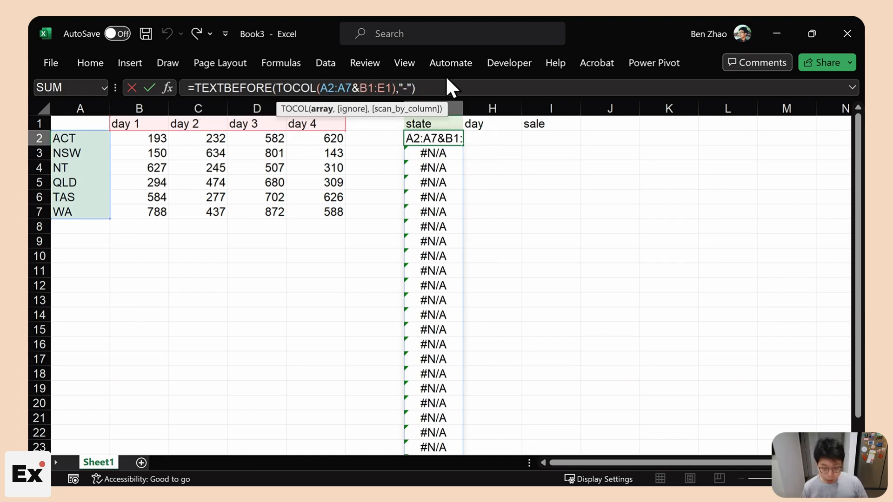
pyautogui.write('"-"&')
pyautogui.press('Return')
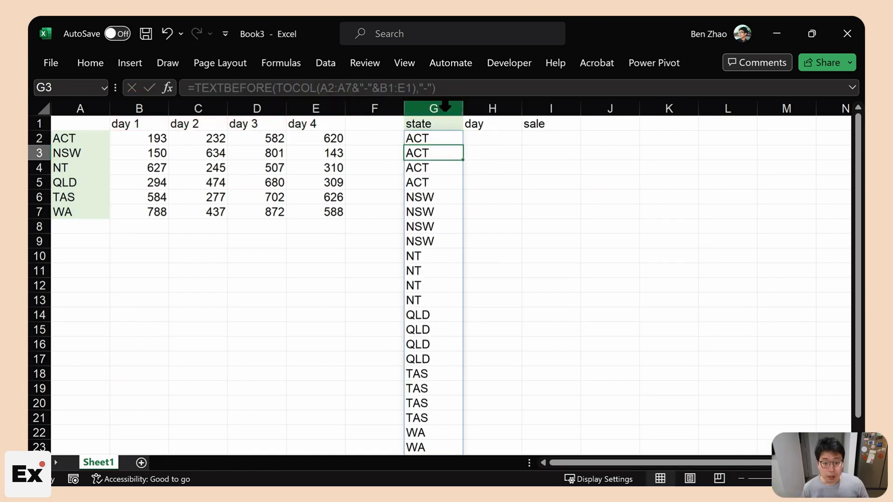
pyautogui.click(453, 137)
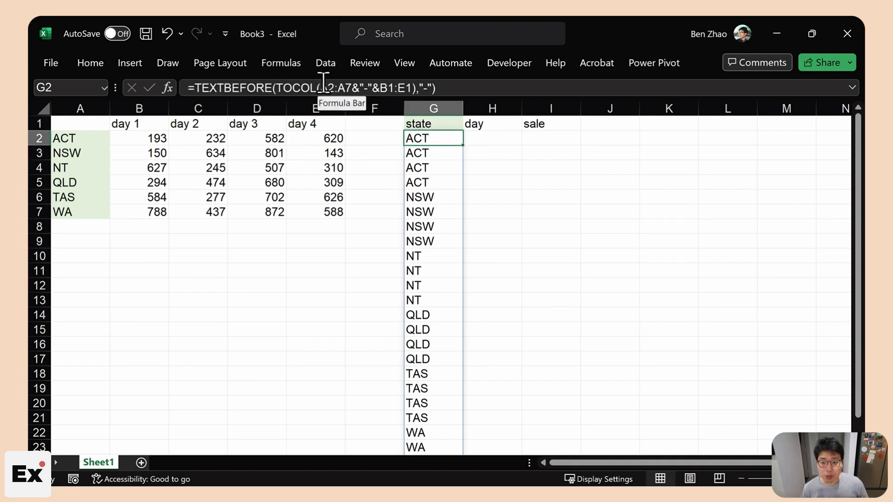
pyautogui.moveTo(320, 88); pyautogui.dragTo(415, 88)
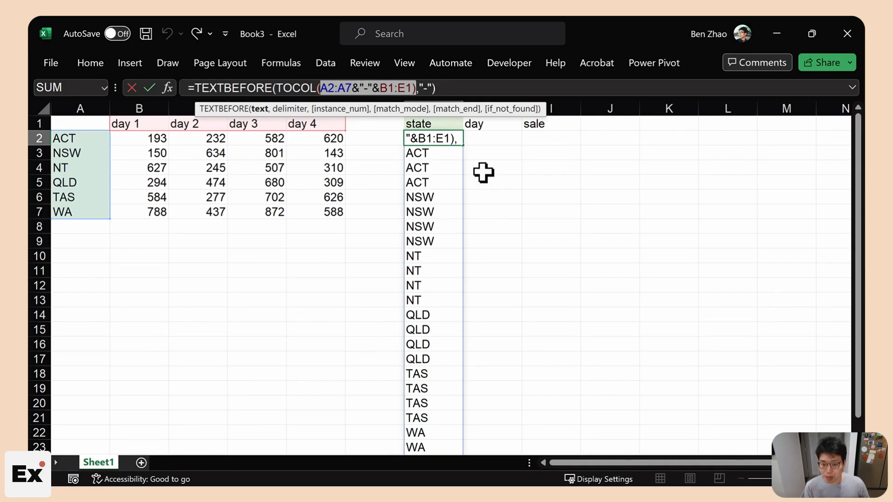
pyautogui.press('Escape')
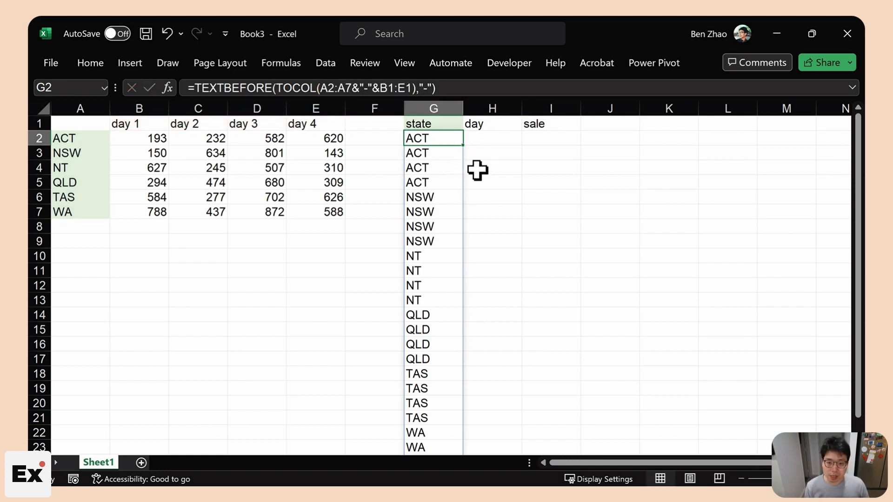
pyautogui.click(495, 135)
pyautogui.click(448, 135)
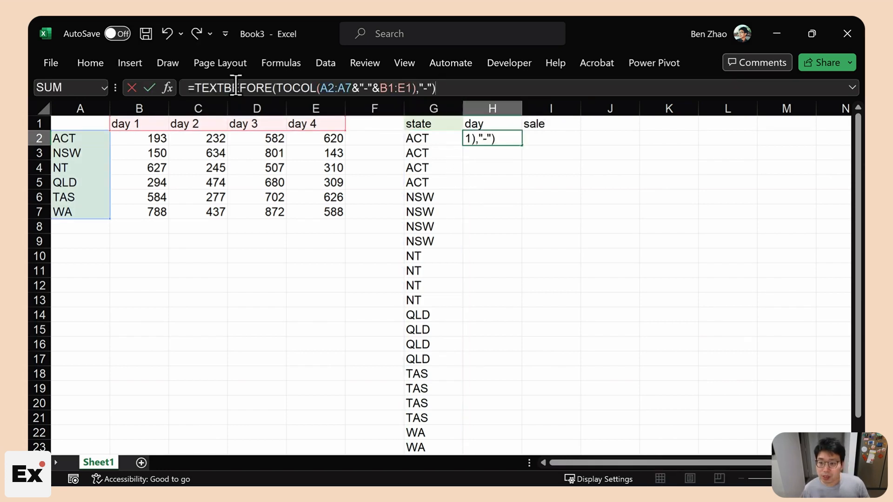
# - Change TEXTBEFORE to TEXTAFTER in H2 so column H lists day 1 to day 4
pyautogui.moveTo(224, 88); pyautogui.dragTo(269, 89)
pyautogui.write('after')
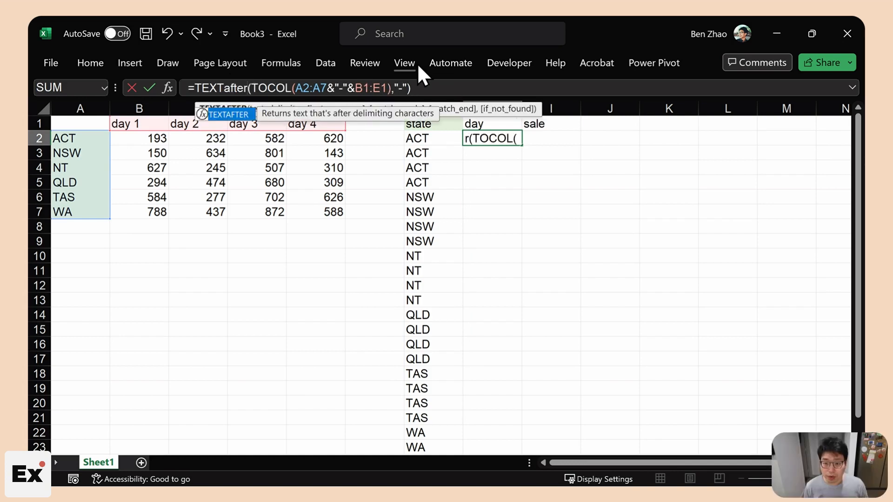
pyautogui.press('Return')
pyautogui.click(477, 136)
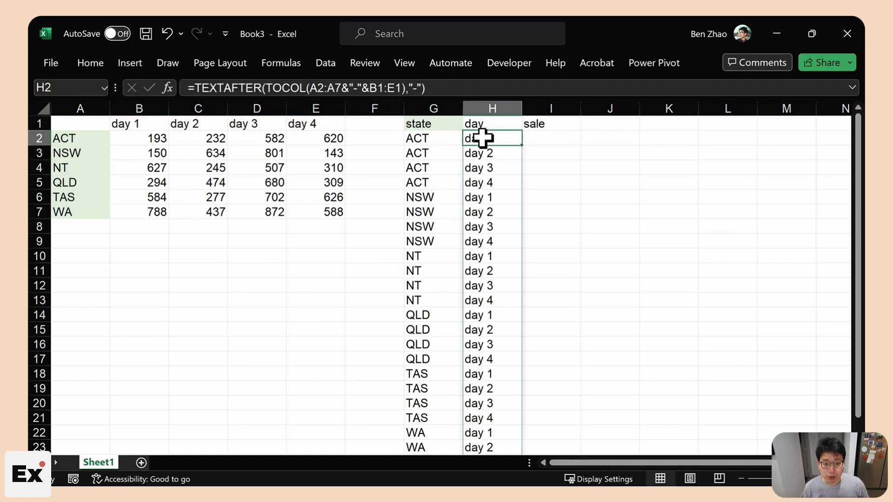
pyautogui.moveTo(433, 108); pyautogui.dragTo(482, 110)
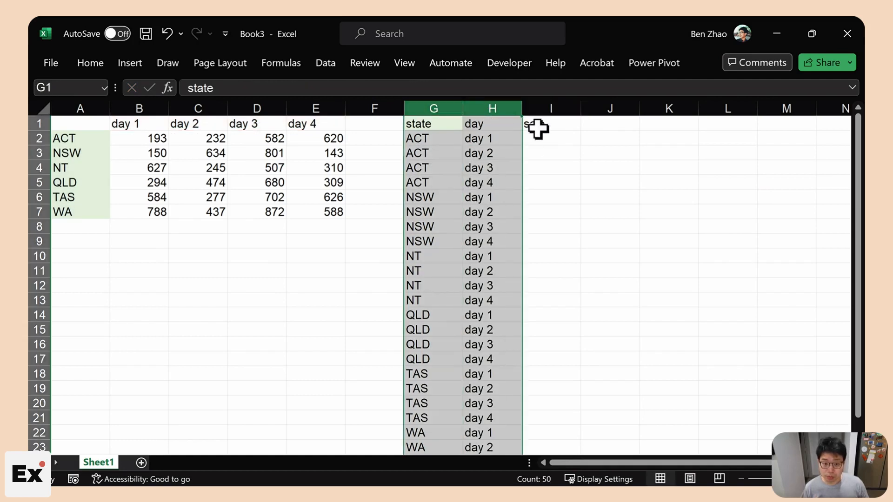
# - Enter =TOCOL(B2:E7) in I2 to list the sales figures in one column
pyautogui.click(551, 140)
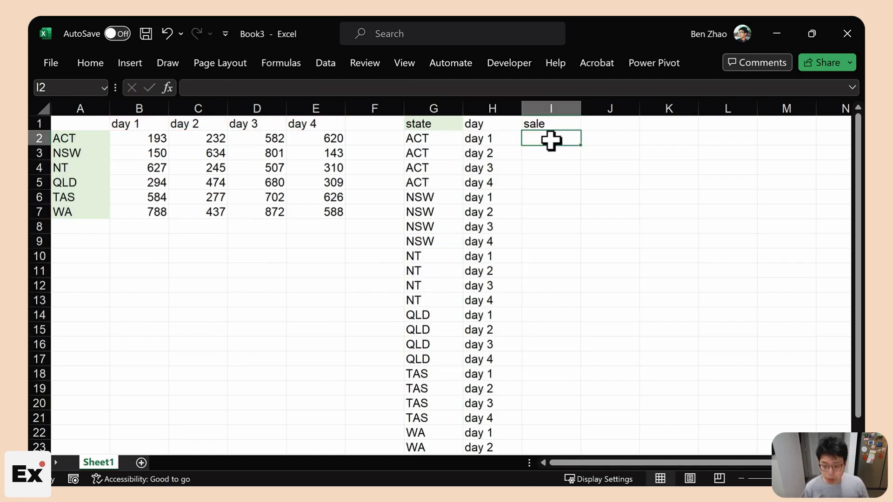
pyautogui.moveTo(158, 139); pyautogui.dragTo(325, 212)
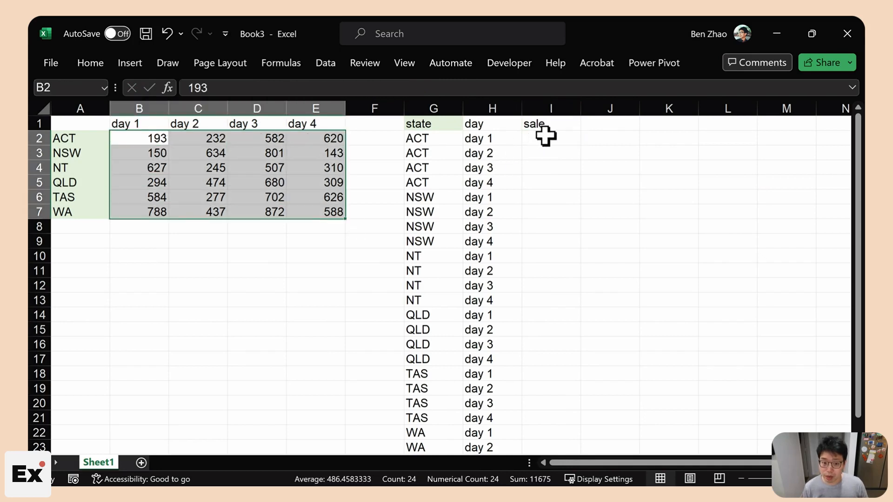
pyautogui.click(553, 138)
pyautogui.write('=')
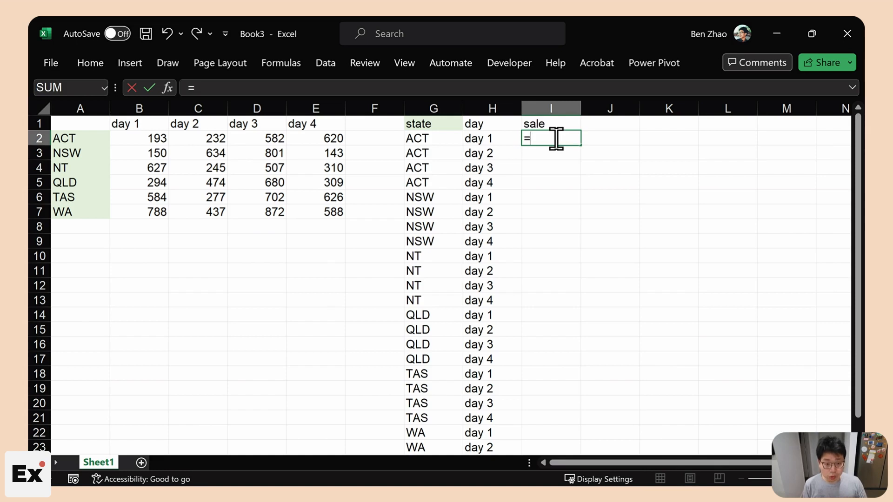
pyautogui.write('TOCOL(')
pyautogui.moveTo(137, 137); pyautogui.dragTo(309, 216)
pyautogui.write(')')
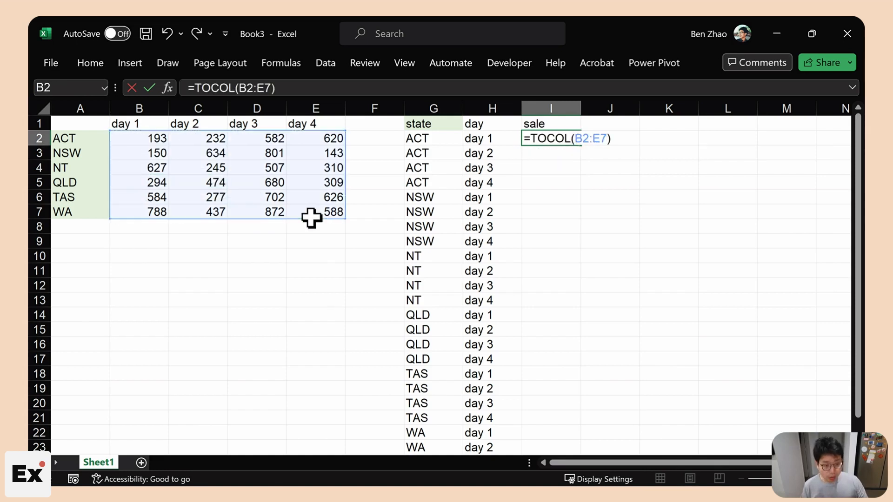
pyautogui.press('Return')
pyautogui.press('Up')
pyautogui.press('Left')
pyautogui.press('Left')
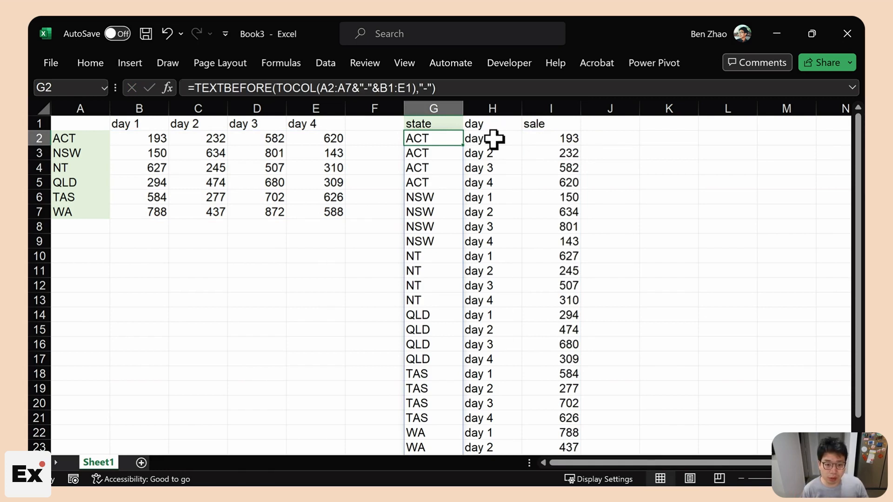
pyautogui.moveTo(494, 139); pyautogui.dragTo(572, 210)
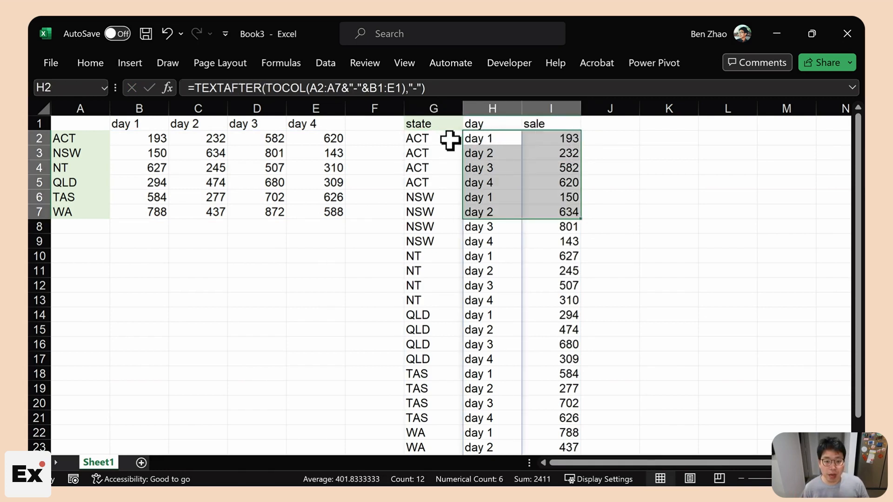
# - Start an HSTACK formula in J2 wrapping the TEXTBEFORE state formula
pyautogui.click(472, 141)
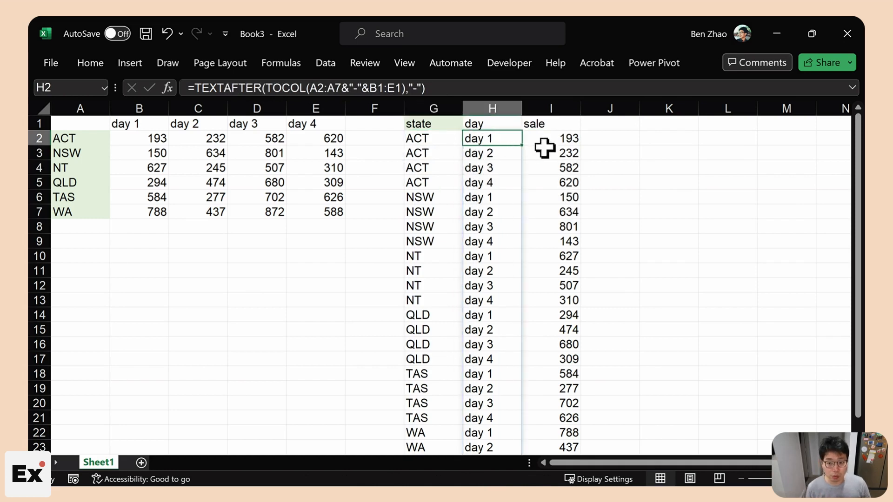
pyautogui.click(633, 140)
pyautogui.write('=hs')
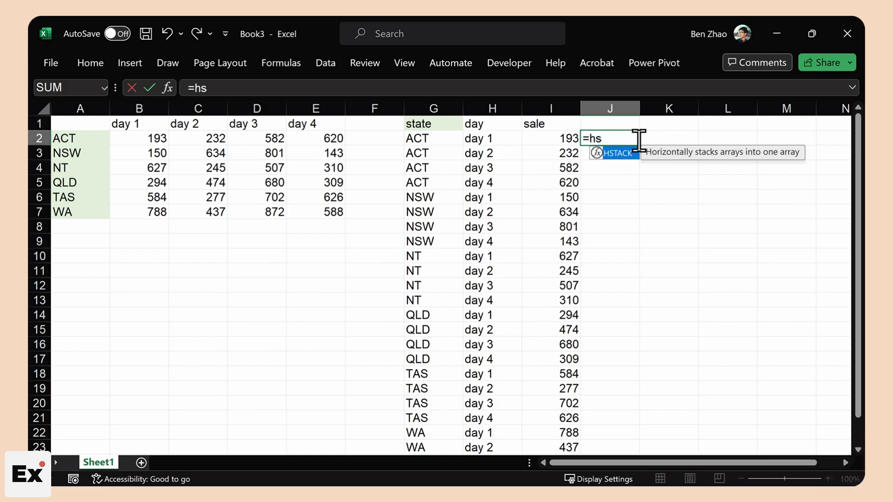
pyautogui.click(412, 137)
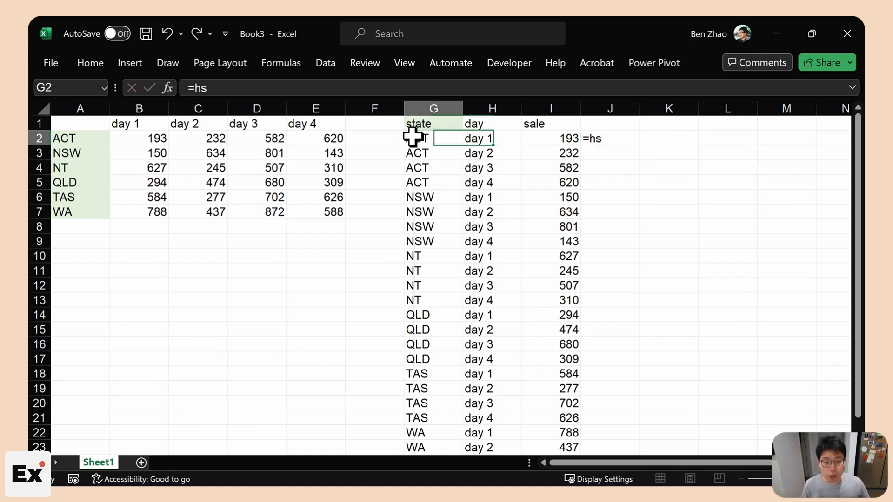
pyautogui.click(445, 86)
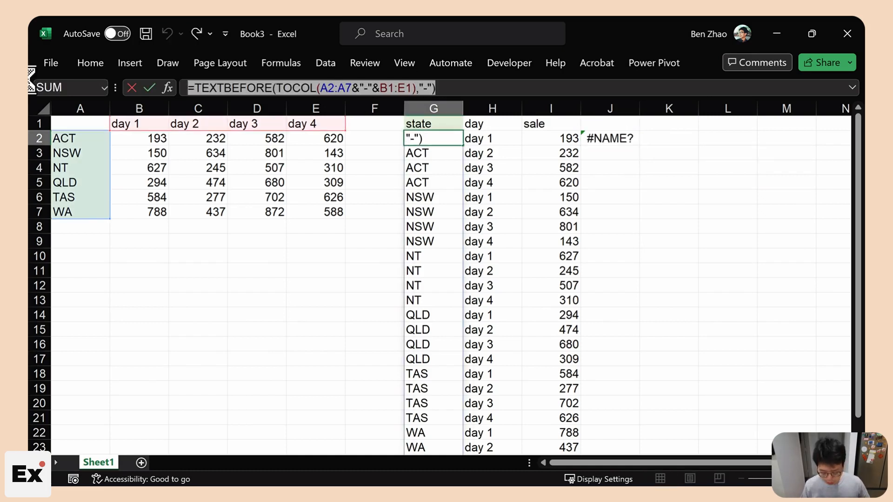
pyautogui.press('Escape')
pyautogui.click(621, 137)
pyautogui.moveTo(394, 88); pyautogui.dragTo(28, 66)
pyautogui.write('=TEXTBEFORE(TOCOL(A2:A7&"-"&B1:E1),"-")')
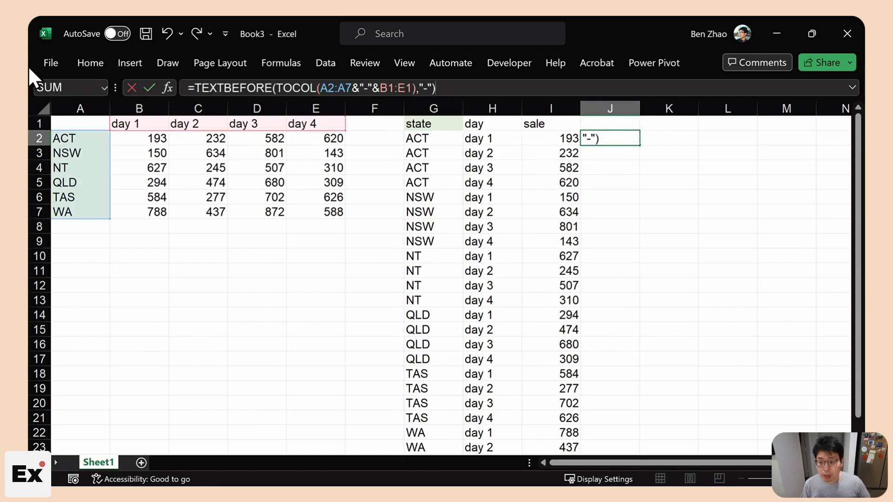
pyautogui.click(198, 87)
pyautogui.write('HSTACK(')
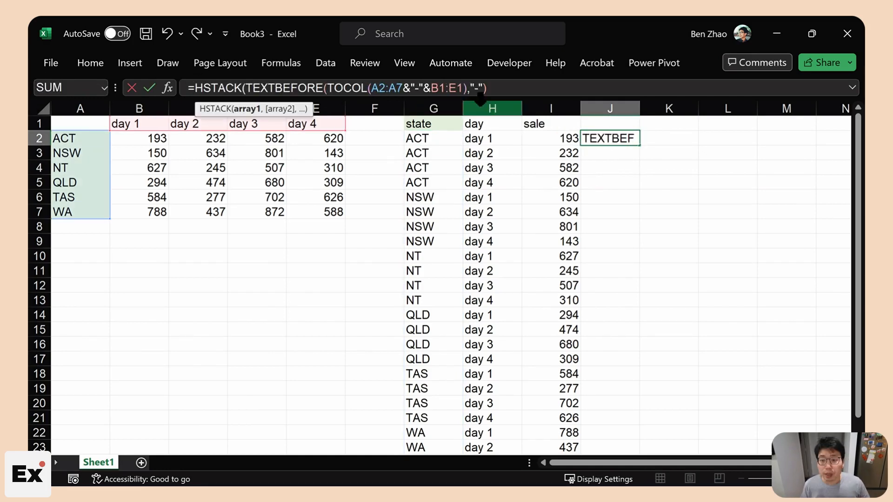
pyautogui.press('Return')
pyautogui.click(627, 136)
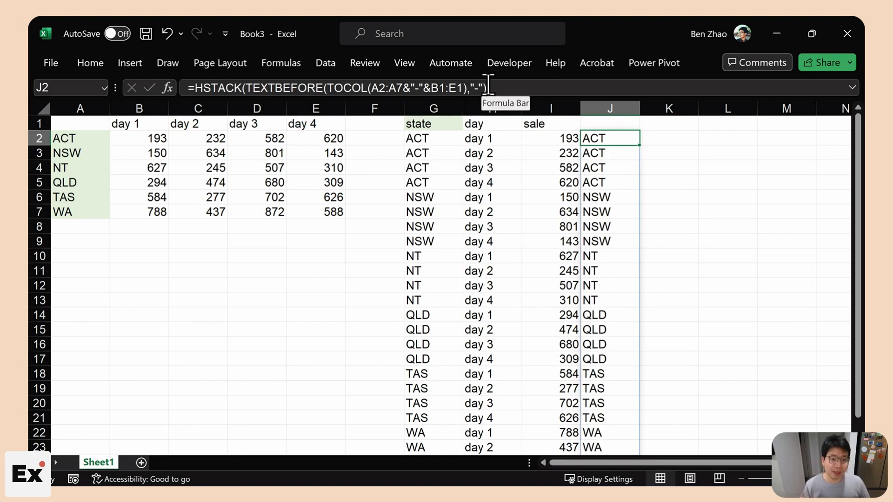
# - Add H2's TEXTAFTER day formula as the second HSTACK column
pyautogui.click(482, 139)
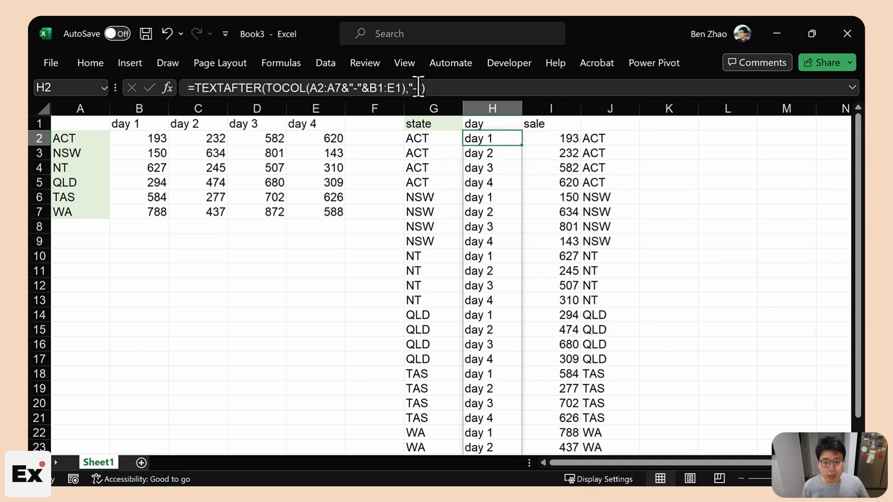
pyautogui.moveTo(426, 88); pyautogui.dragTo(194, 85)
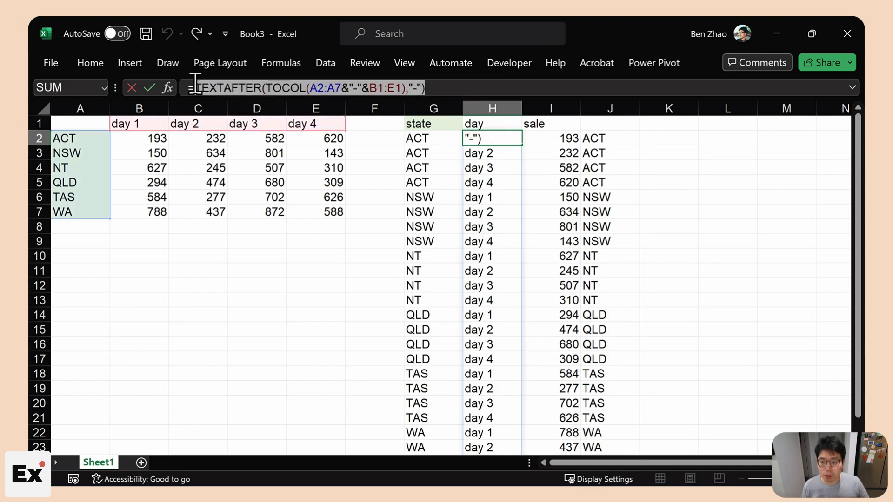
pyautogui.hotkey('ctrl', 'c')
pyautogui.press('Escape')
pyautogui.click(610, 139)
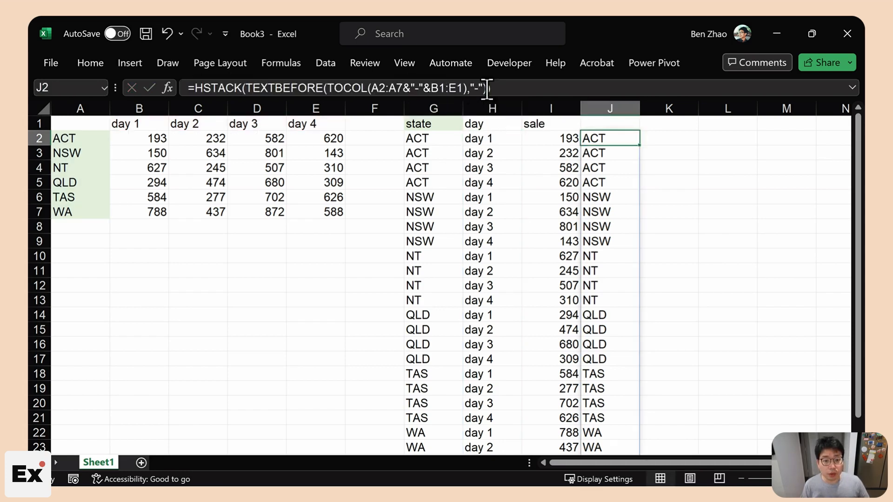
pyautogui.click(486, 88)
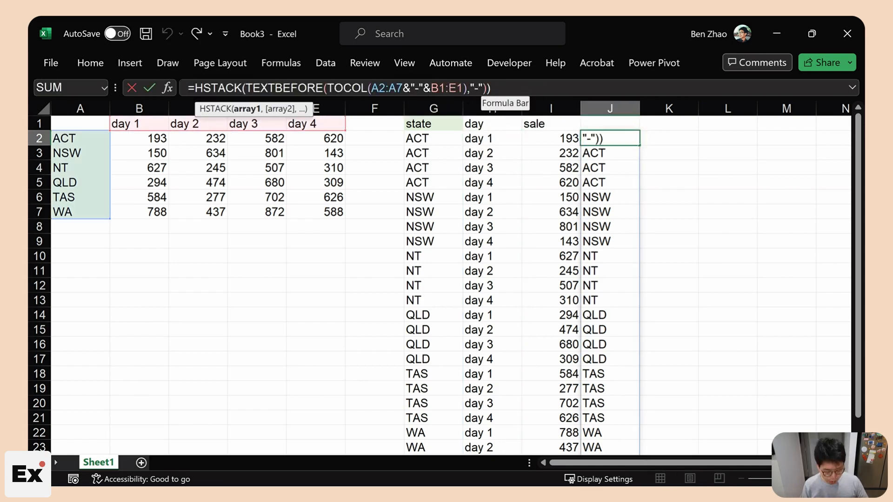
pyautogui.write(',')
pyautogui.hotkey('ctrl', 'v')
pyautogui.press('Return')
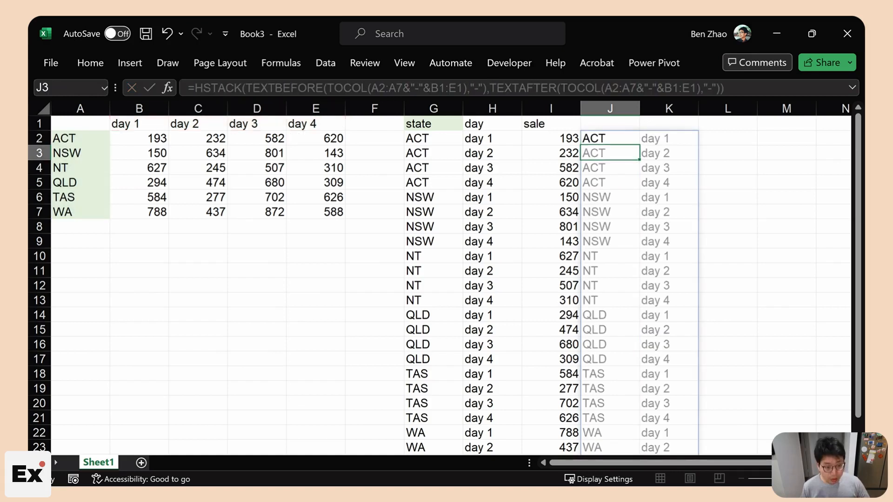
# - Add TOCOL(B2:E7) as the third HSTACK column for the sales
pyautogui.click(530, 136)
pyautogui.moveTo(276, 88); pyautogui.dragTo(235, 88)
pyautogui.press('Escape')
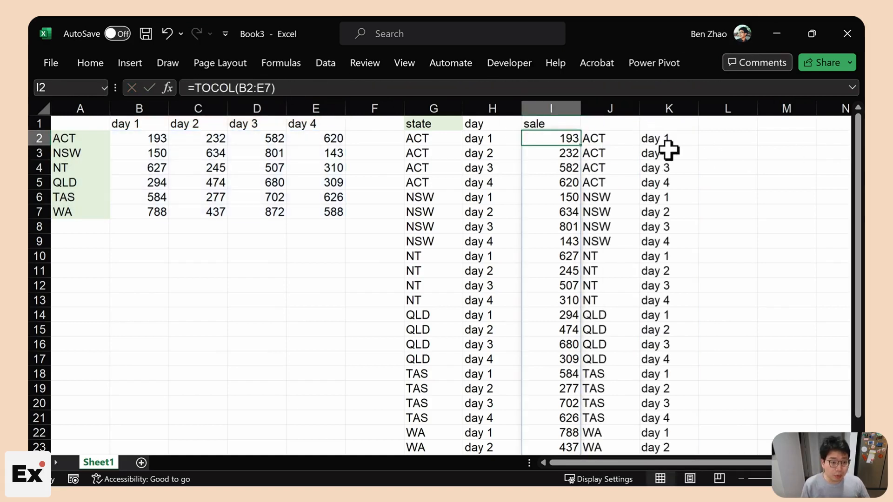
pyautogui.click(609, 138)
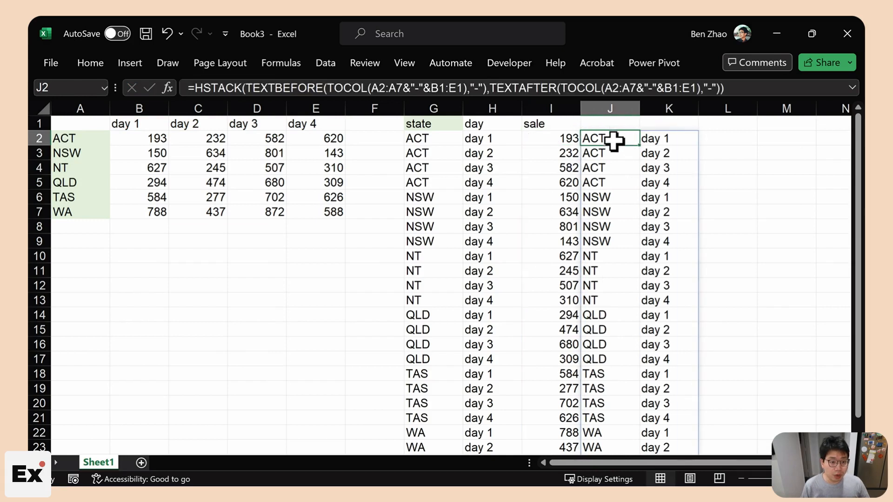
pyautogui.click(721, 89)
pyautogui.write(',')
pyautogui.hotkey('ctrl', 'v')
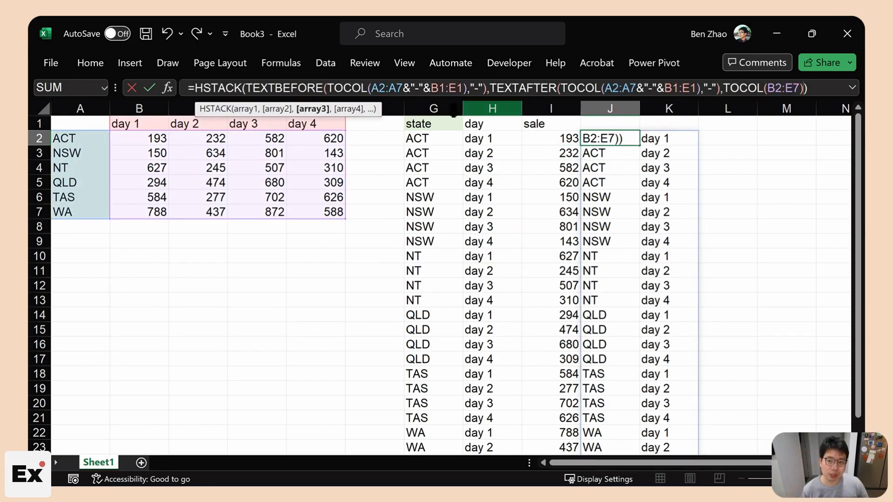
pyautogui.moveTo(245, 89); pyautogui.dragTo(719, 89)
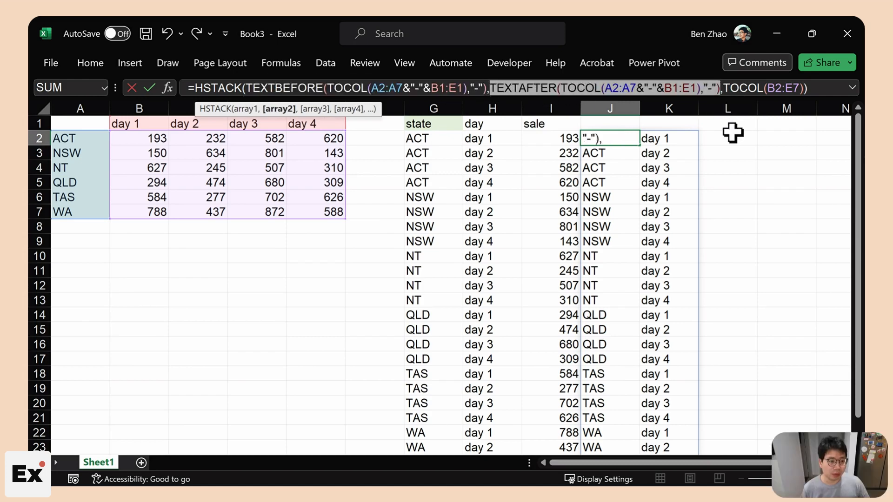
pyautogui.press('Escape')
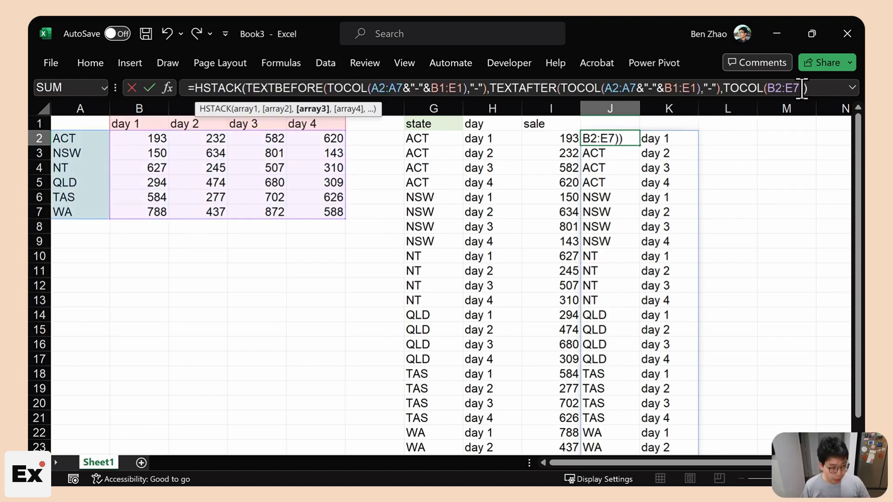
pyautogui.press('Return')
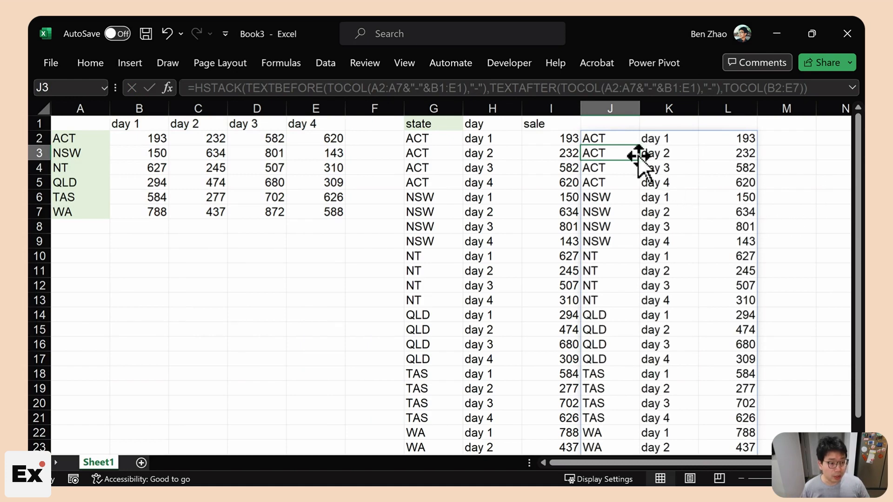
pyautogui.click(623, 140)
# - Move the state, day, sale headers above the combined HSTACK output
pyautogui.moveTo(433, 107); pyautogui.dragTo(532, 108)
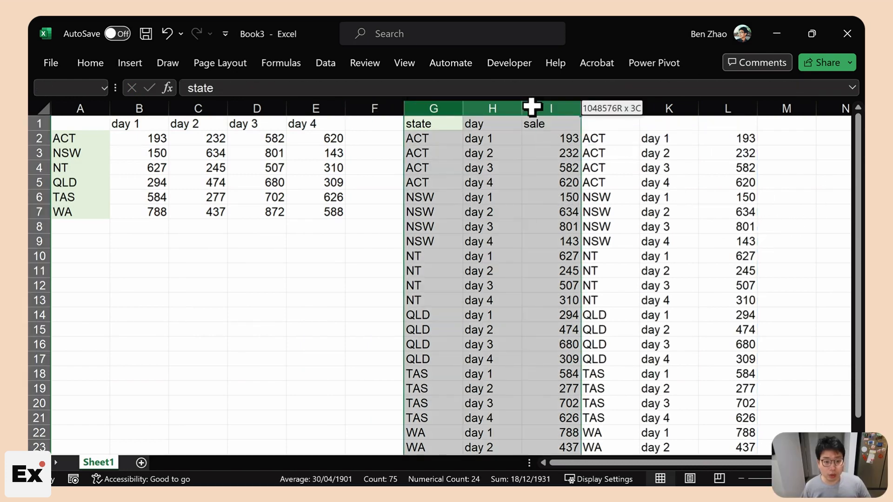
pyautogui.moveTo(429, 124); pyautogui.dragTo(539, 123)
pyautogui.moveTo(537, 131); pyautogui.dragTo(712, 130)
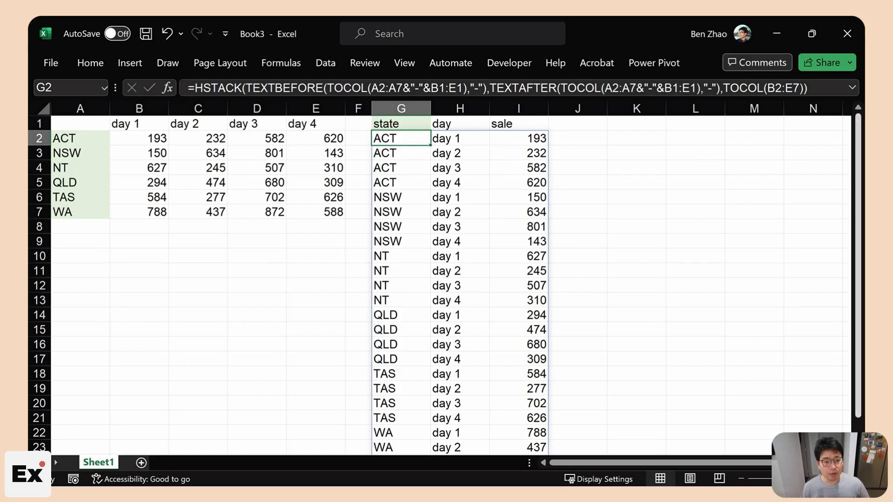
# - Try a sample =LAMBDA(x,y,x+y) in J1, then discard the trial entry
pyautogui.click(577, 126)
pyautogui.write('=LAMBDA(')
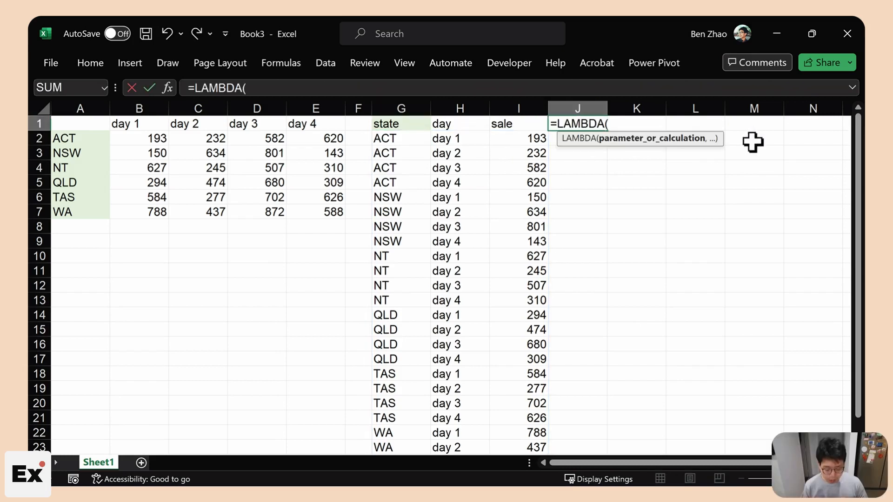
pyautogui.write('x,y')
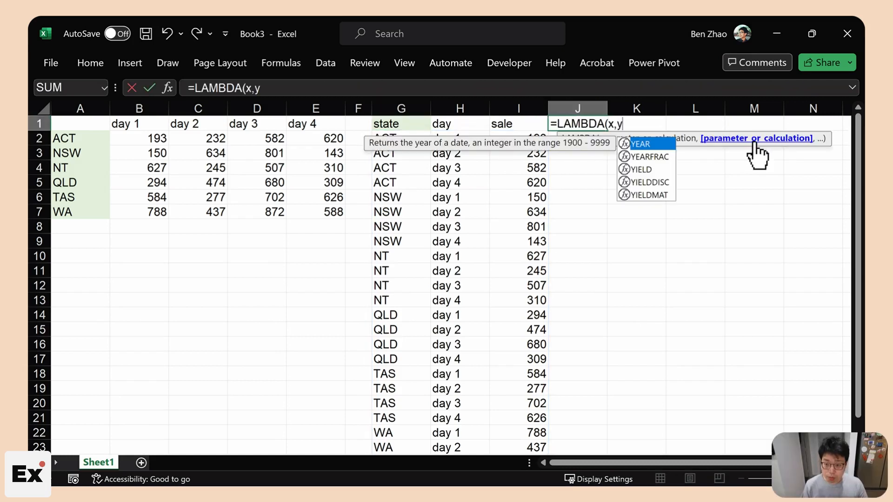
pyautogui.write(',')
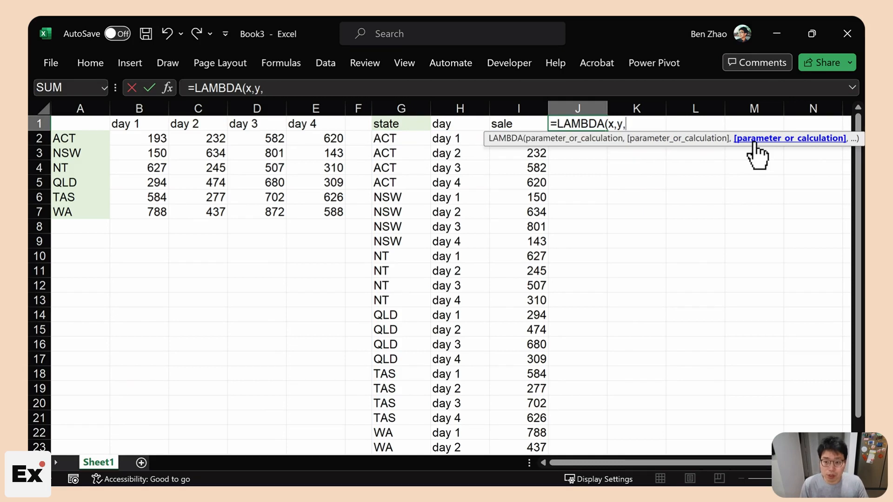
pyautogui.write('x+')
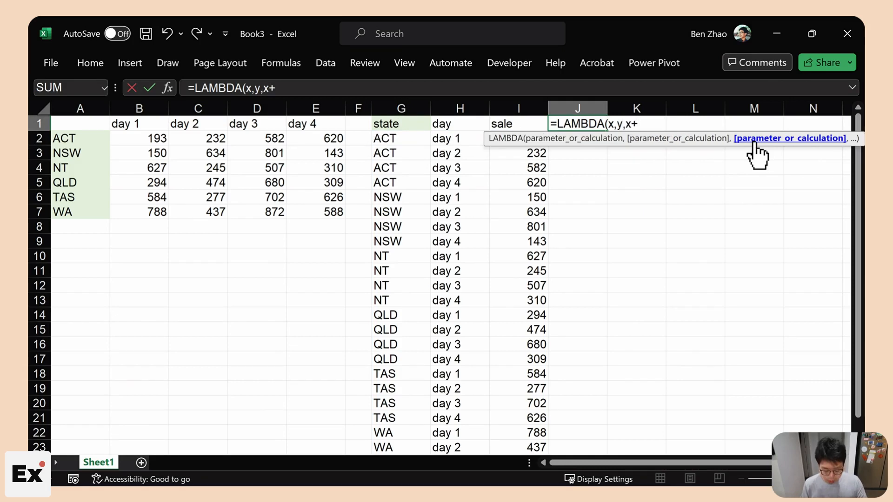
pyautogui.write('y)')
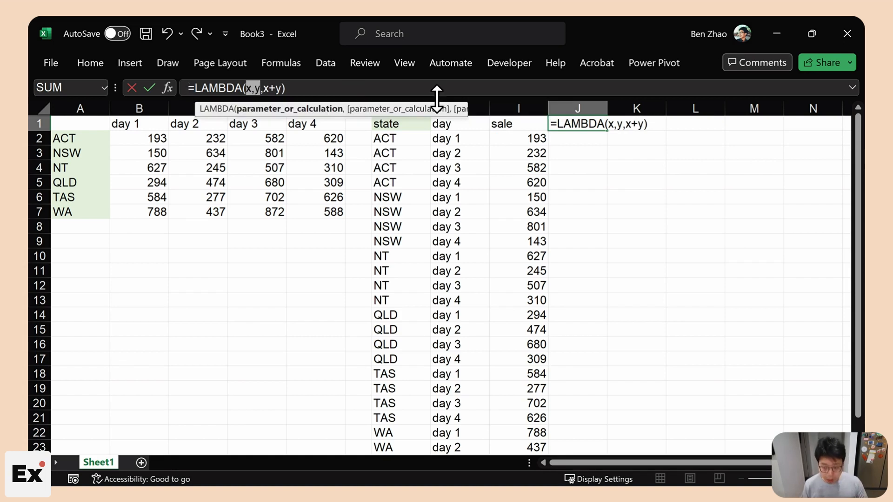
pyautogui.write('un')
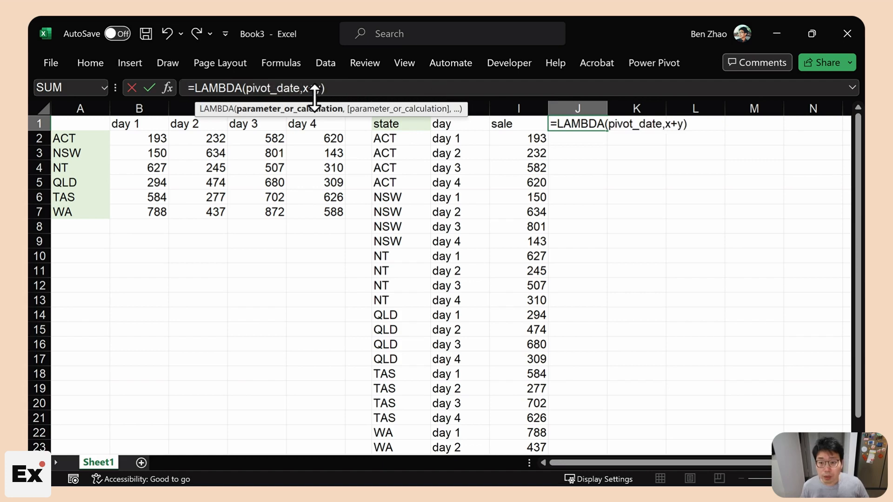
pyautogui.moveTo(303, 88); pyautogui.dragTo(333, 91)
pyautogui.write('unpivot')
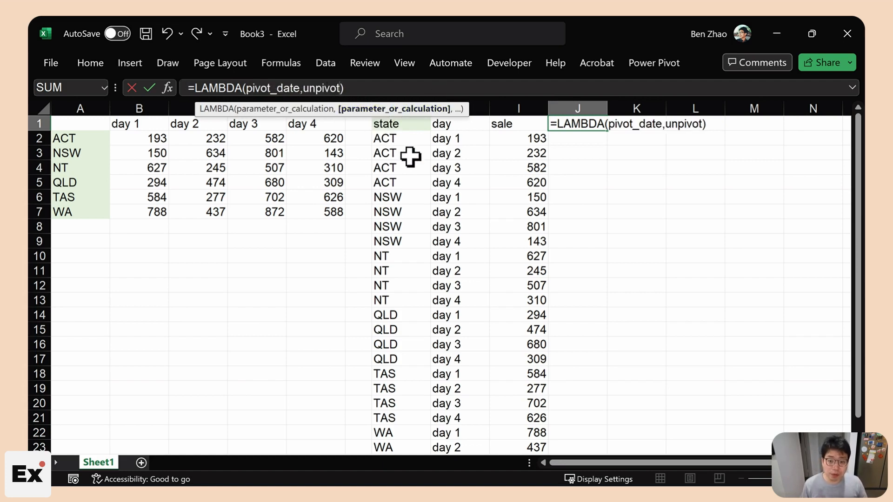
pyautogui.press('Escape')
# - Review G2's formula, then enter =LAMBDA(source,output_unpivot) as a text note in J1
pyautogui.click(393, 136)
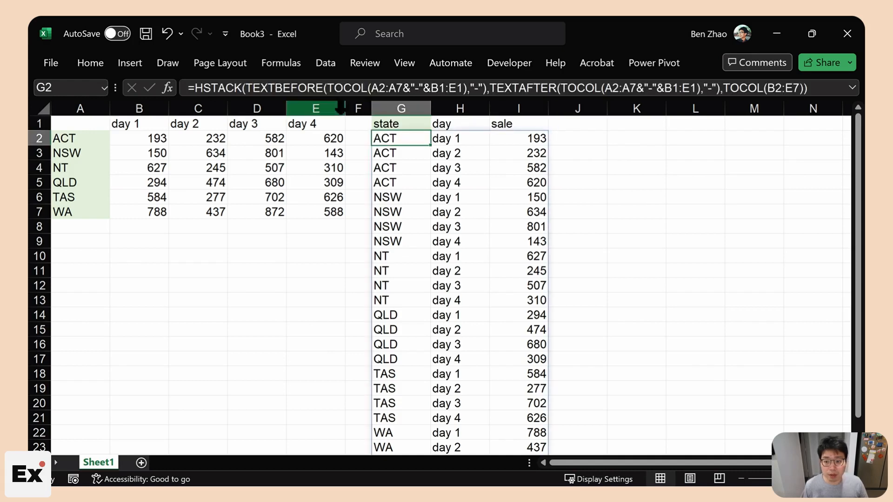
pyautogui.click(201, 87)
pyautogui.click(590, 139)
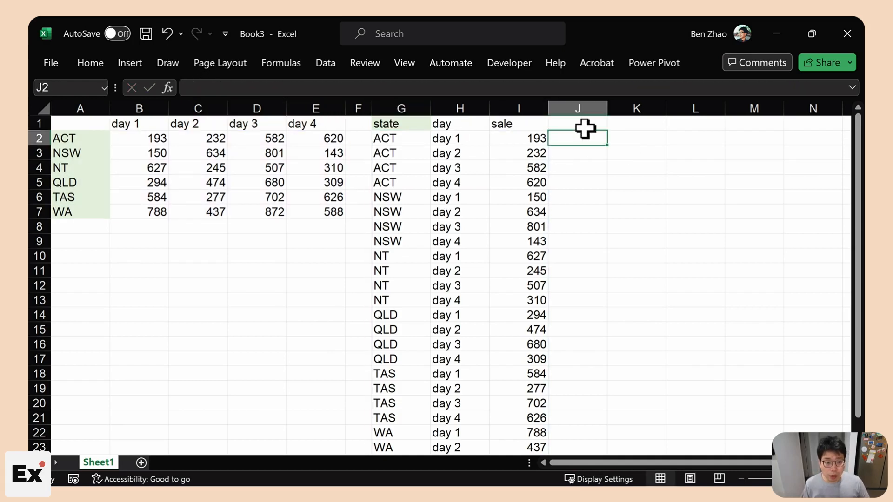
pyautogui.click(585, 128)
pyautogui.write("'=")
pyautogui.hotkey('ctrl', 'Return')
pyautogui.press('End')
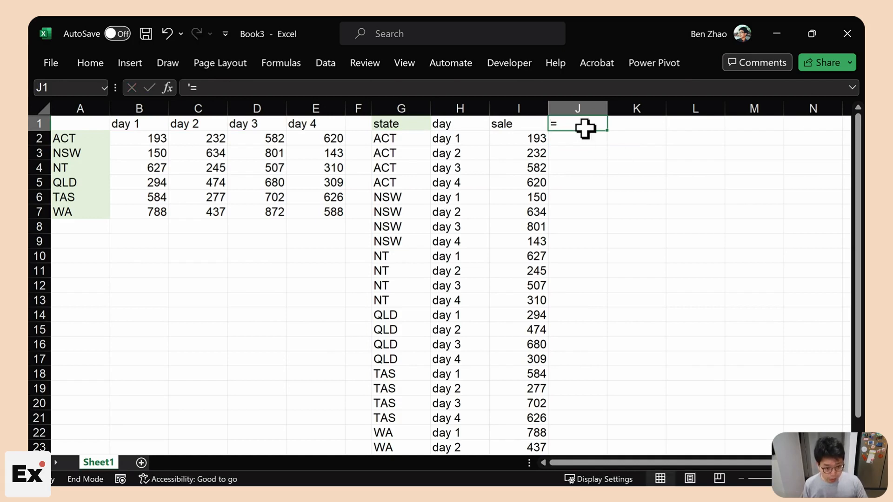
pyautogui.write('=LAMBDA(')
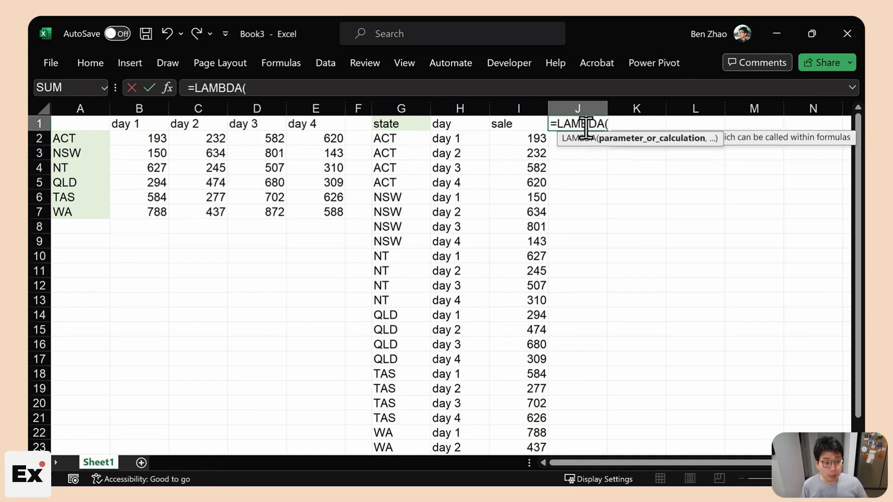
pyautogui.write('source')
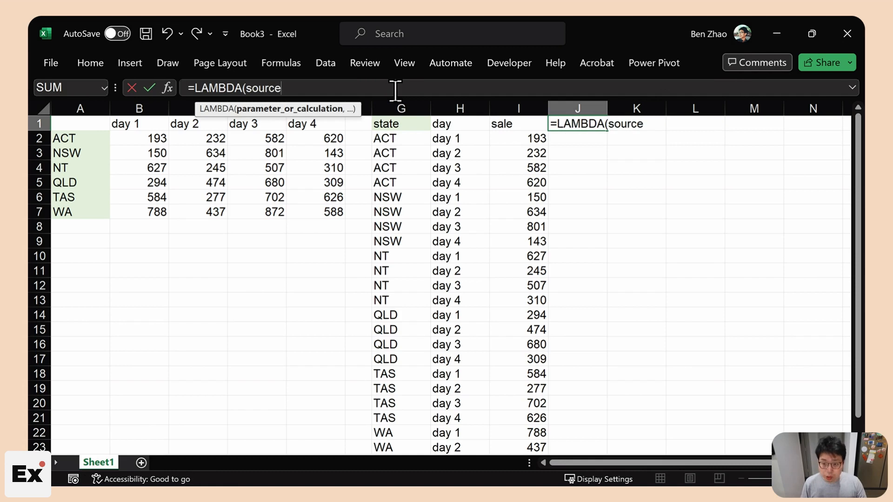
pyautogui.write(',')
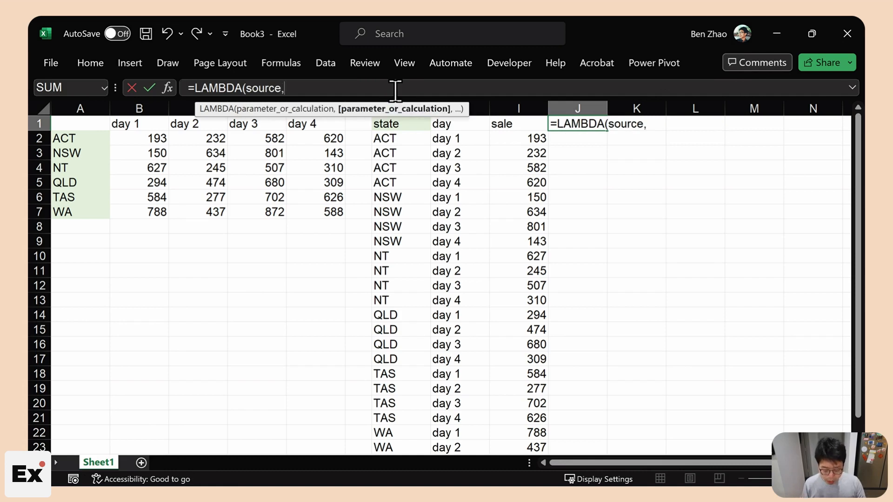
pyautogui.write('output_unpivot)')
pyautogui.press('Return')
pyautogui.click(379, 138)
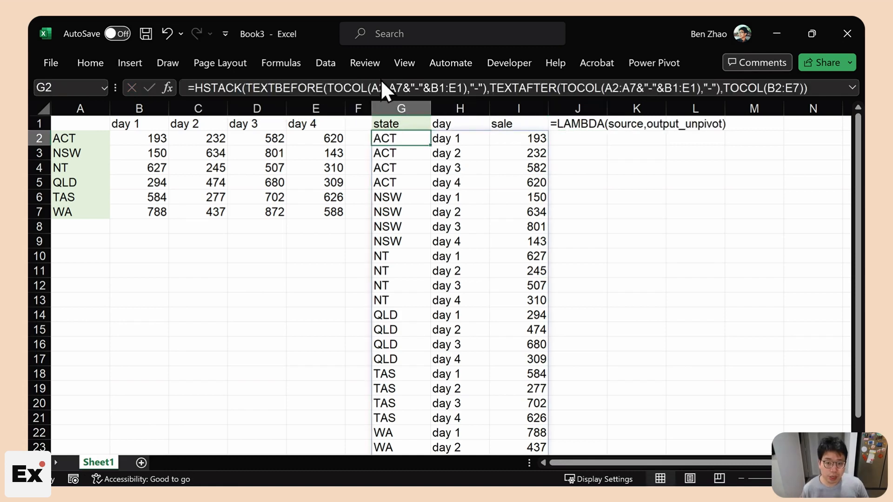
# - Highlight the A2:A7 and B1:E1 references in the G2 unpivot formula, leaving it unchanged
pyautogui.moveTo(372, 89); pyautogui.dragTo(404, 91)
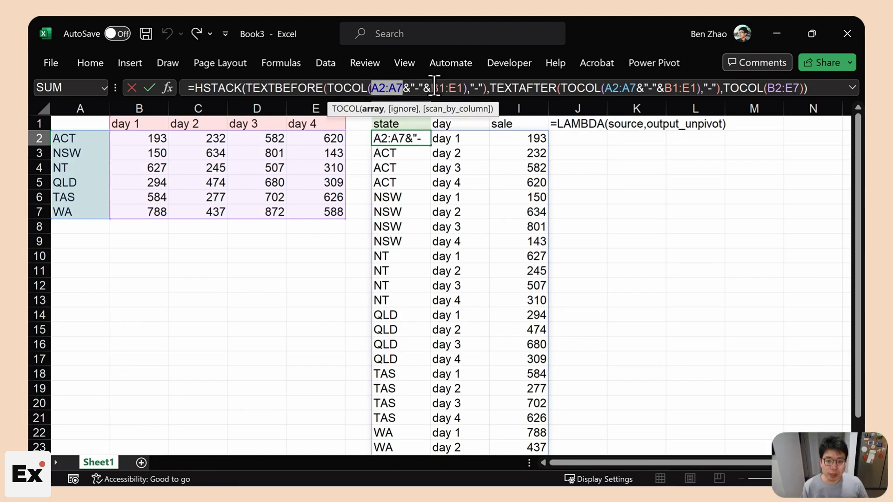
pyautogui.moveTo(434, 87); pyautogui.dragTo(445, 87)
pyautogui.moveTo(372, 88); pyautogui.dragTo(403, 88)
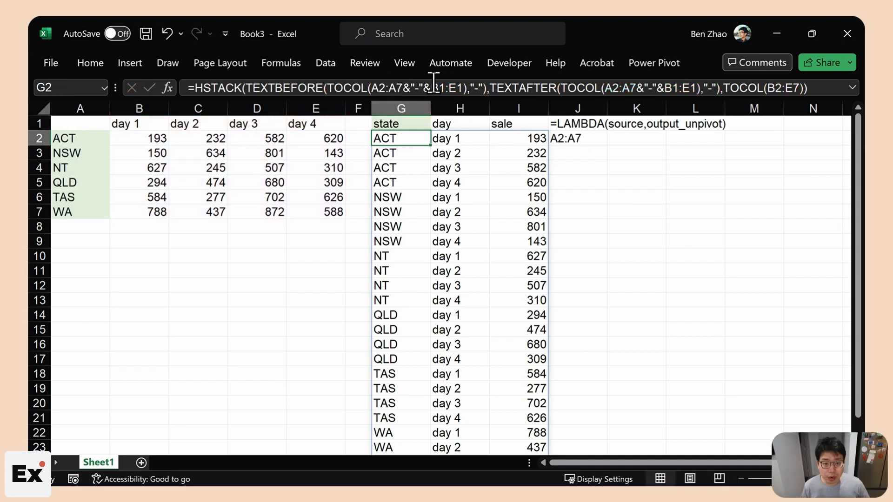
pyautogui.moveTo(433, 88); pyautogui.dragTo(463, 88)
pyautogui.hotkey('ctrl', 'c')
pyautogui.press('Escape')
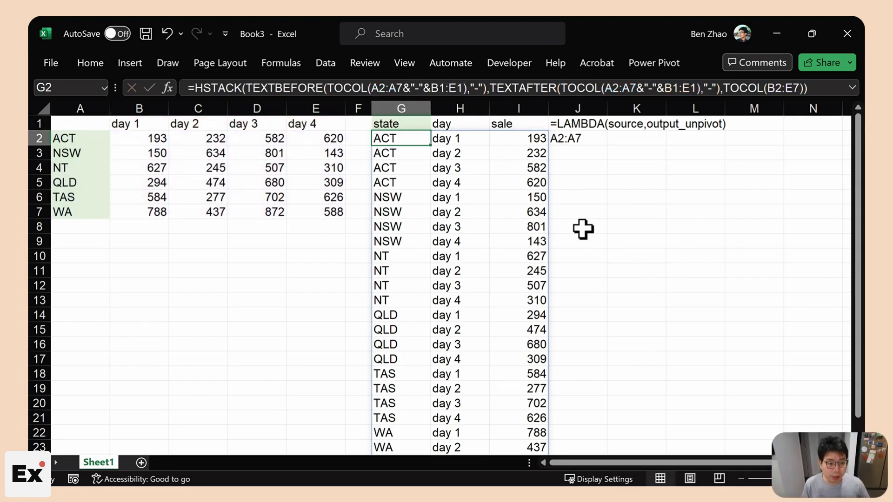
# - Paste the B1:E1 reference as a note in column J and name A1:E7 'test'
pyautogui.click(582, 229)
pyautogui.doubleClick(581, 228)
pyautogui.hotkey('ctrl', 'v')
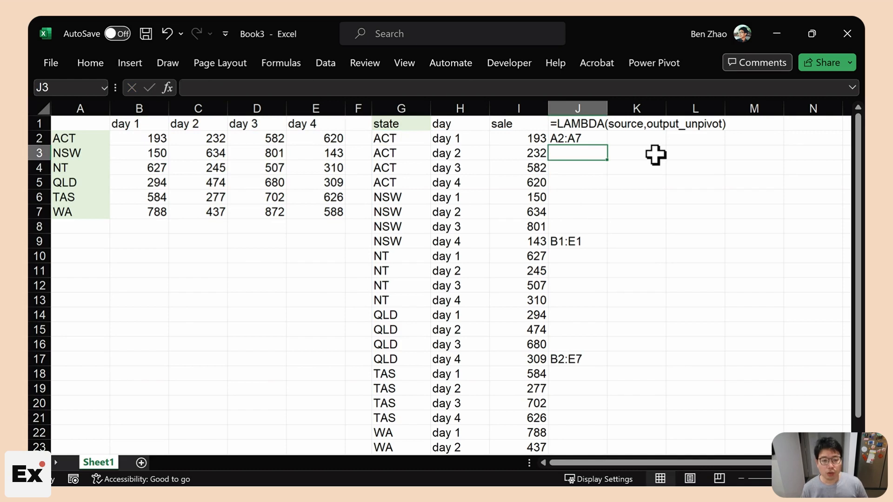
pyautogui.moveTo(315, 212); pyautogui.dragTo(72, 119)
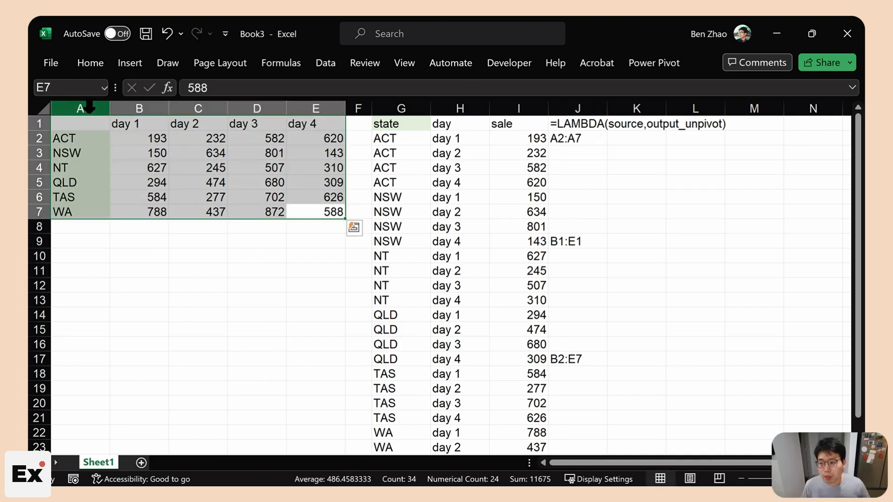
pyautogui.click(69, 88)
pyautogui.write('test')
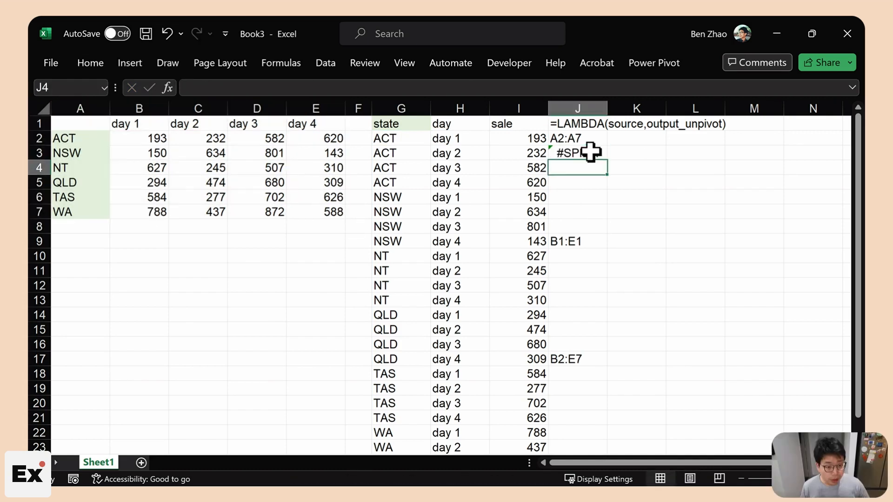
# - Enter =TAKE(test,,1) in J3 to spill the table's first column
pyautogui.click(581, 240)
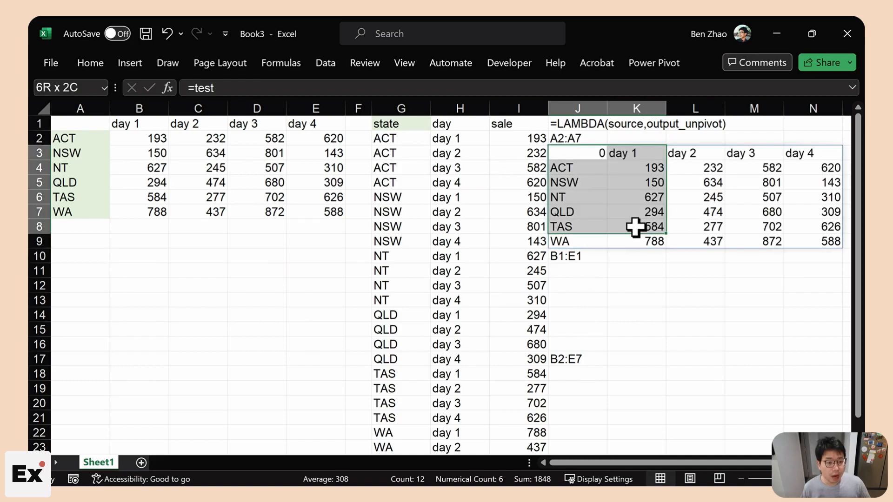
pyautogui.click(564, 155)
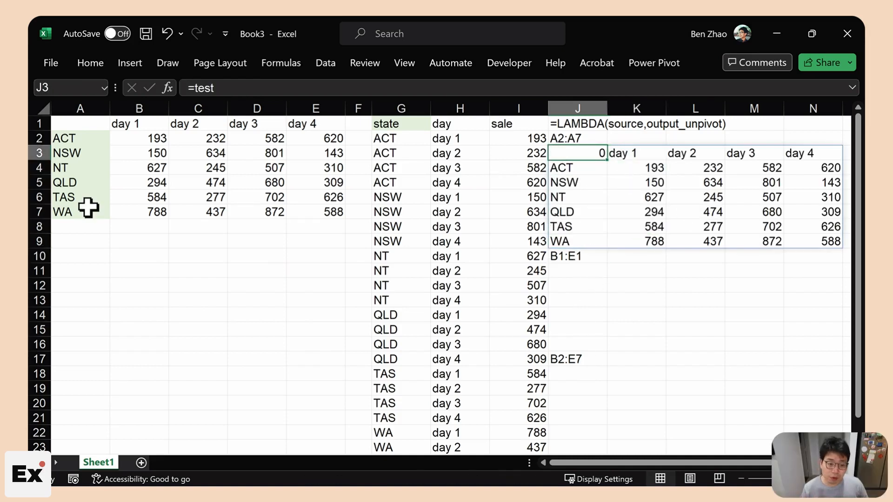
pyautogui.click(196, 90)
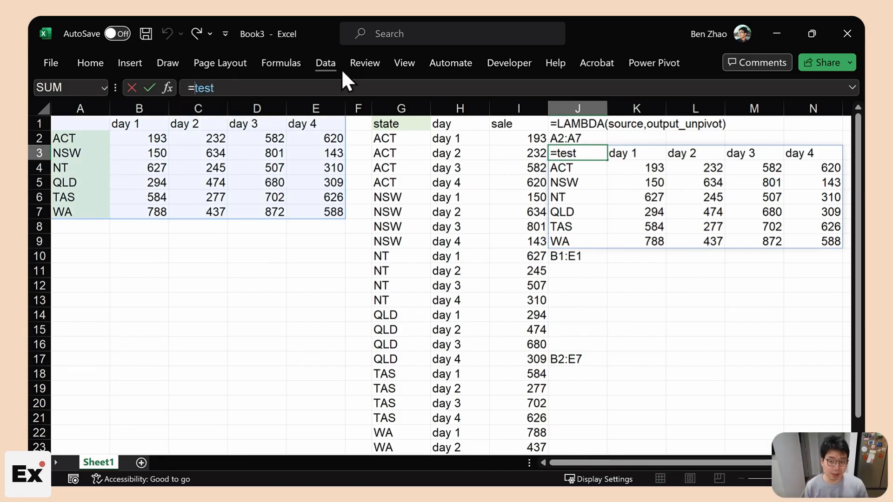
pyautogui.write('take')
pyautogui.press('Tab')
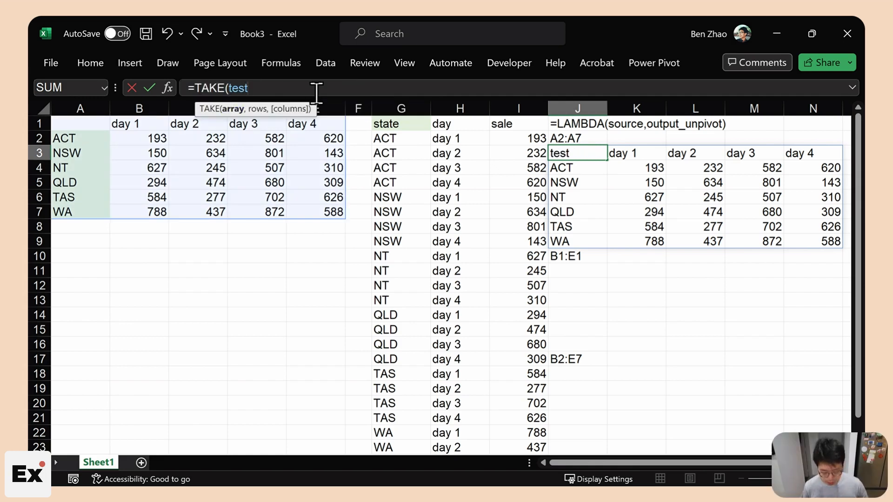
pyautogui.write(',')
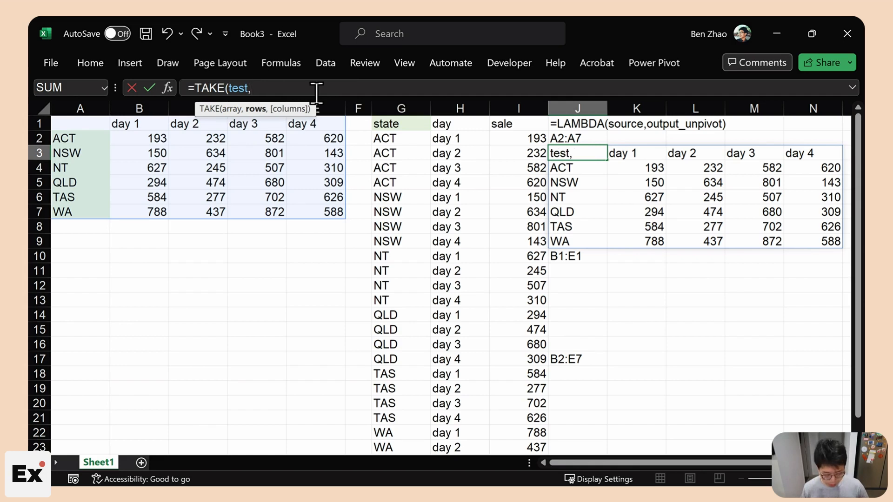
pyautogui.write(',')
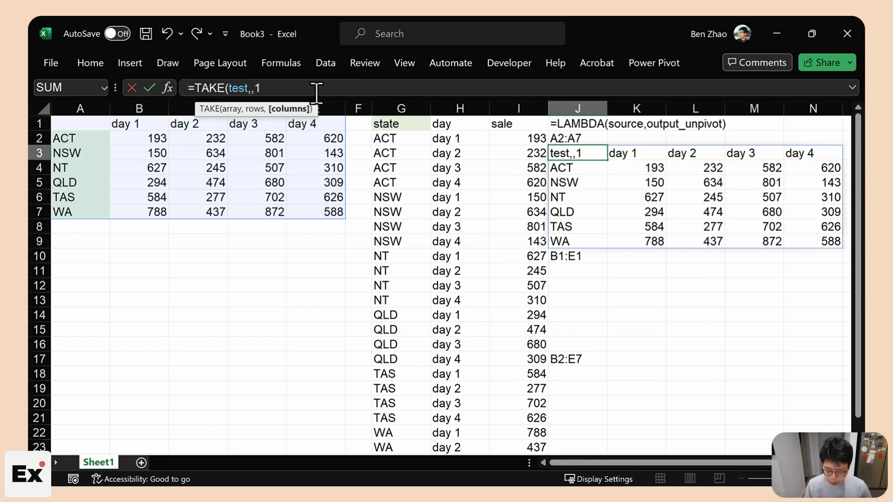
pyautogui.write('1)')
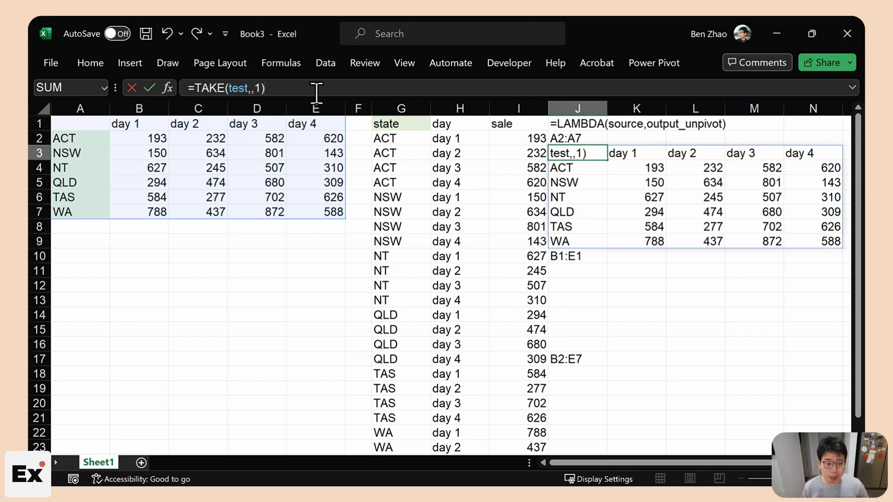
pyautogui.press('Return')
pyautogui.moveTo(576, 153); pyautogui.dragTo(577, 239)
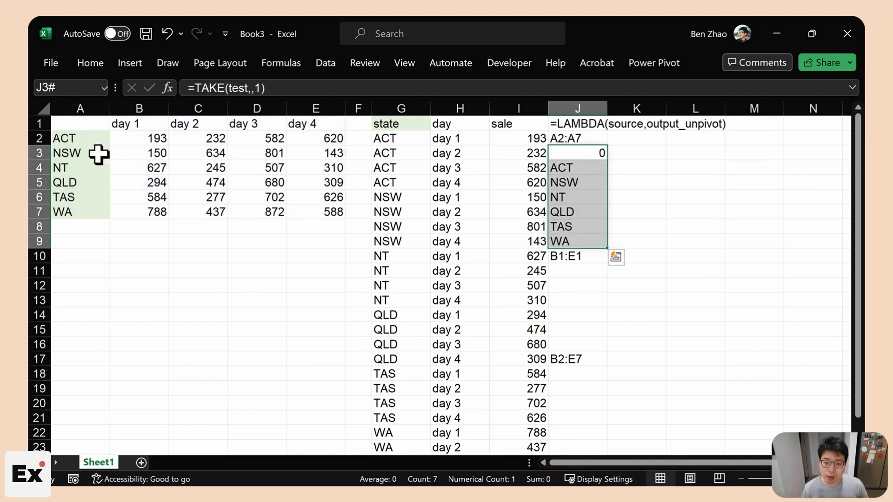
# - Wrap it as =DROP(TAKE(test,,1),1) so only the six state names ACT through WA remain
pyautogui.click(195, 88)
pyautogui.write('dr')
pyautogui.press('Tab')
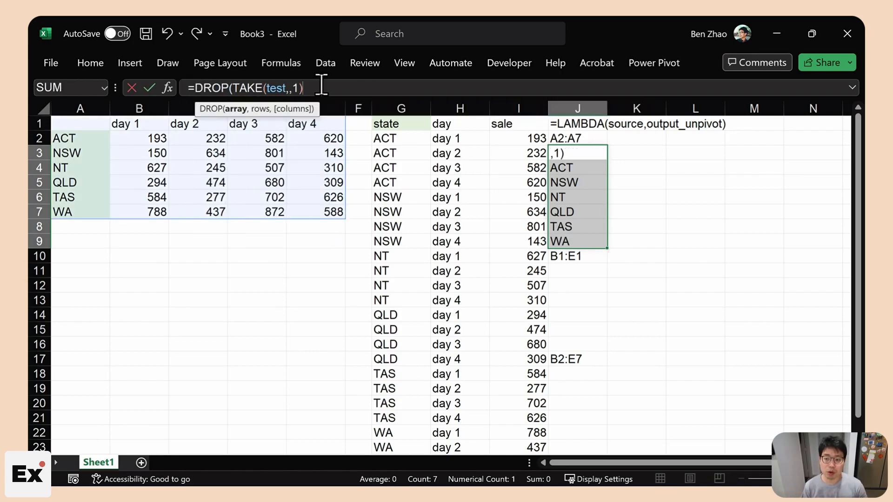
pyautogui.write(',1')
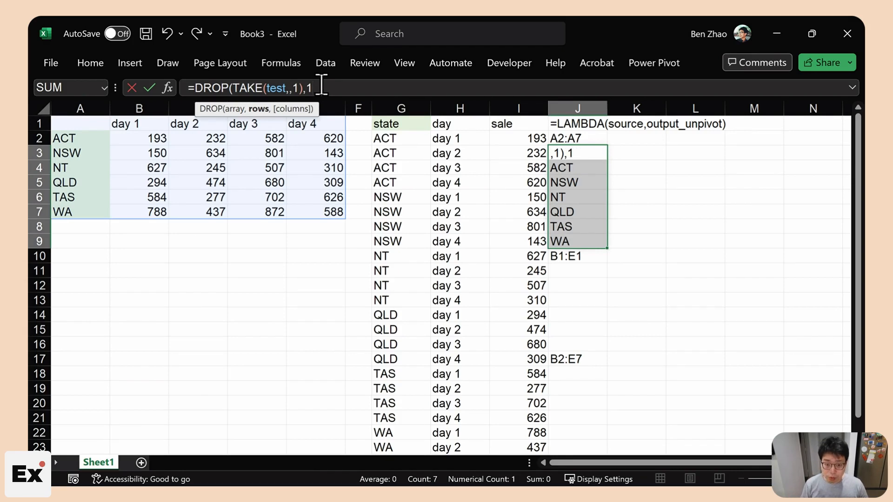
pyautogui.write(')')
pyautogui.press('Return')
pyautogui.moveTo(570, 153); pyautogui.dragTo(565, 226)
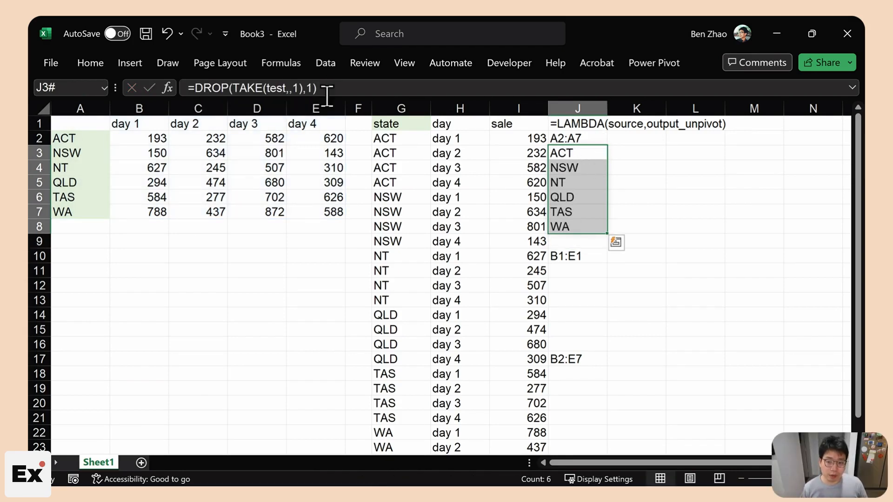
pyautogui.moveTo(319, 88); pyautogui.dragTo(189, 89)
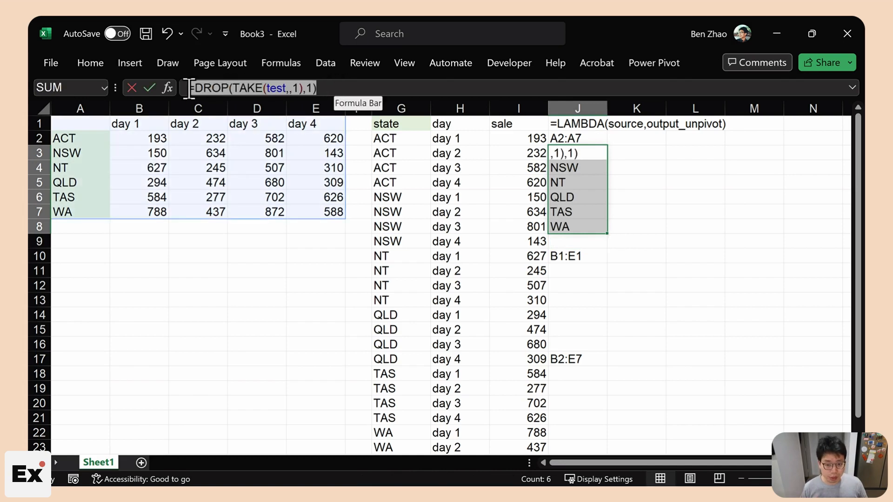
pyautogui.press('Escape')
pyautogui.click(400, 139)
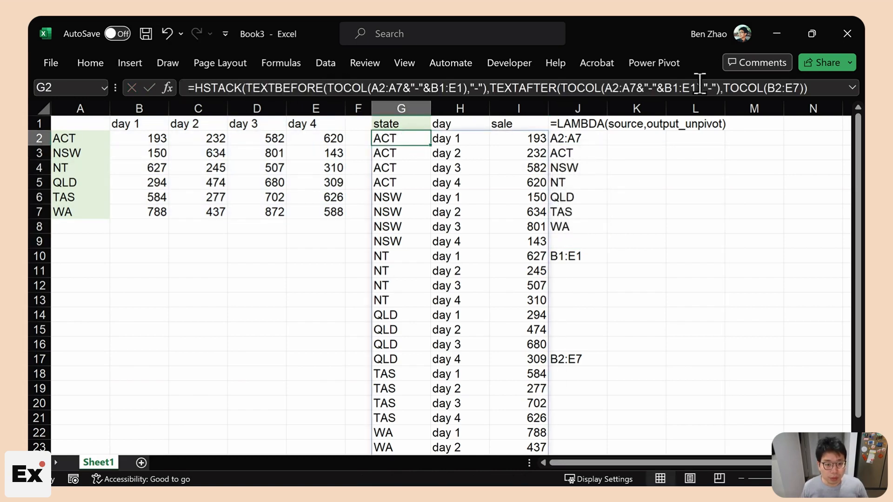
# - Enter =TAKE(test,1) in J11 to return the table's first row
pyautogui.click(584, 153)
pyautogui.click(584, 258)
pyautogui.click(584, 267)
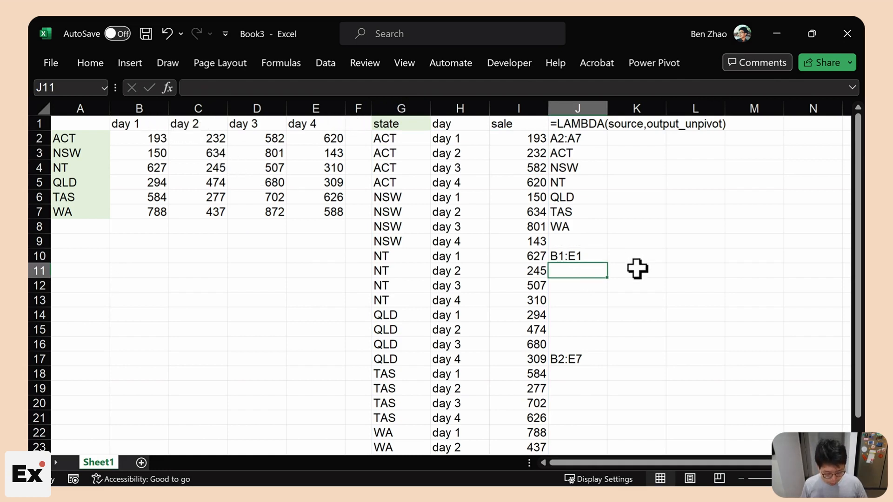
pyautogui.write('=te')
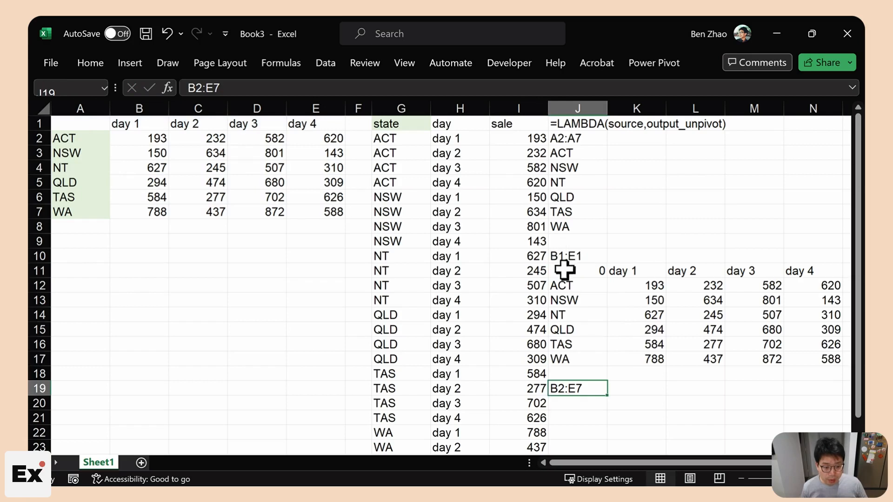
pyautogui.click(564, 268)
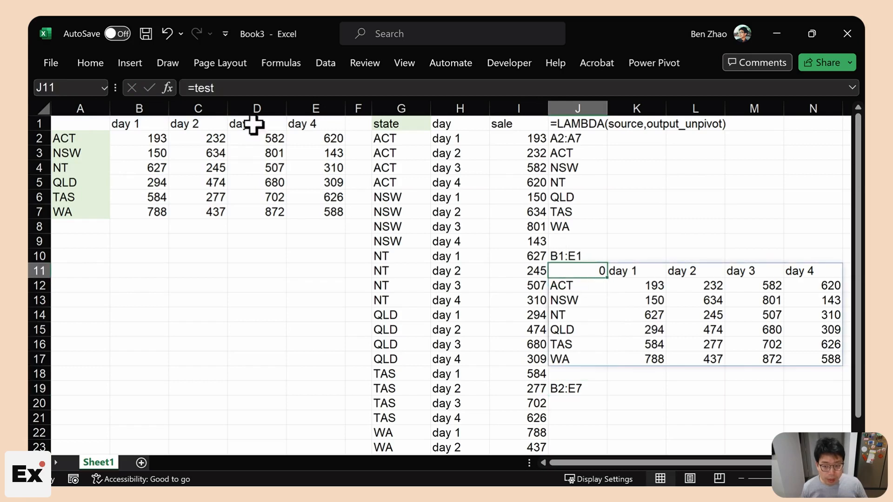
pyautogui.click(192, 86)
pyautogui.write('TAKE(test')
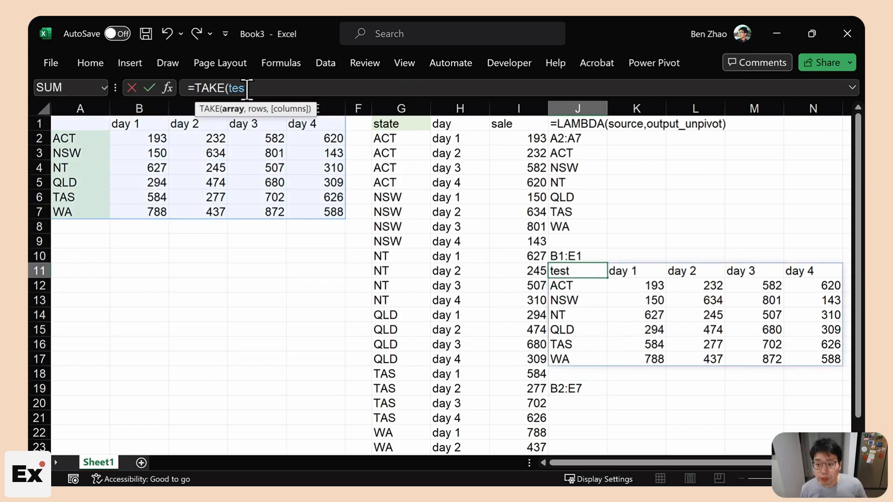
pyautogui.write(',')
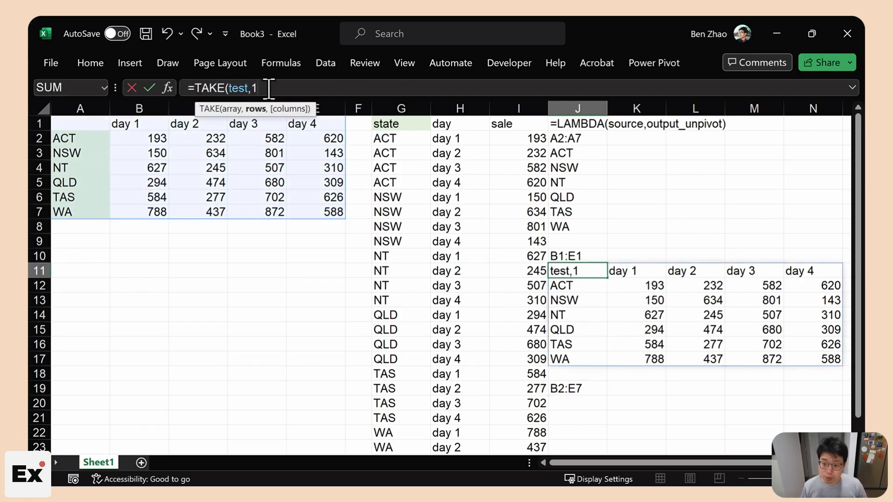
pyautogui.write('1)')
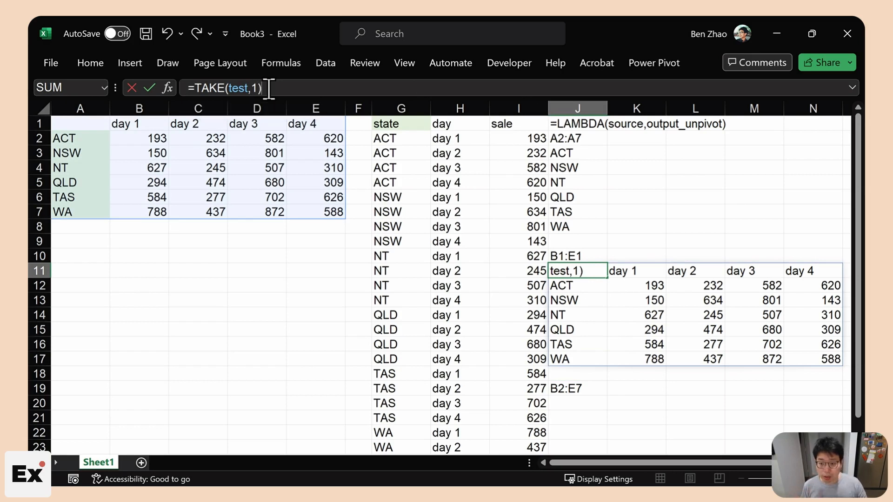
pyautogui.press('Return')
# - Wrap it as =DROP(TAKE(test,1),,1) so day 1 through day 4 spill across
pyautogui.click(601, 276)
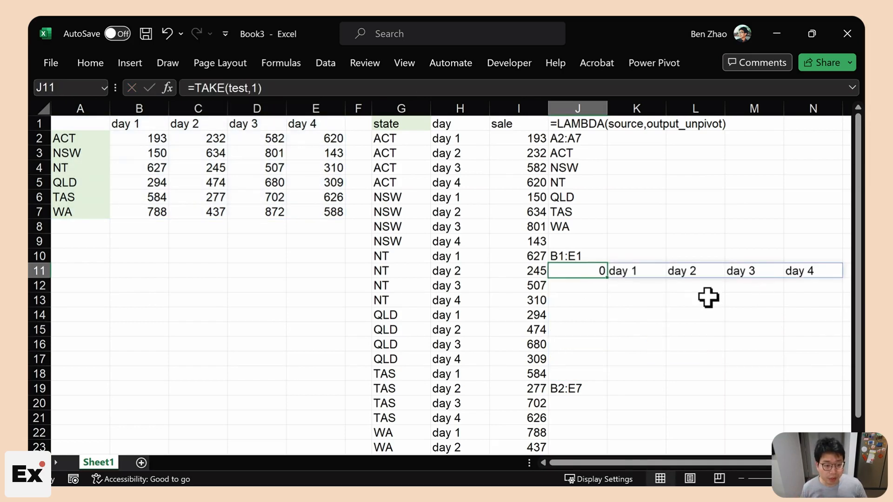
pyautogui.click(194, 88)
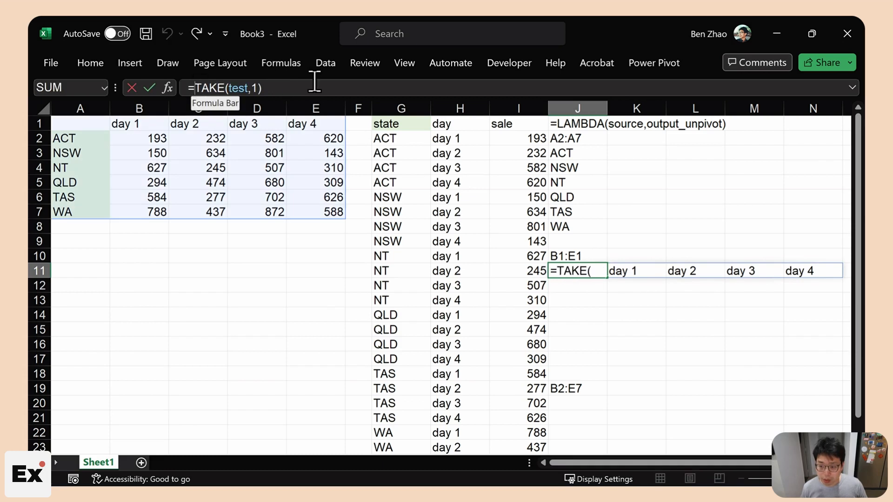
pyautogui.write('drop')
pyautogui.press('Tab')
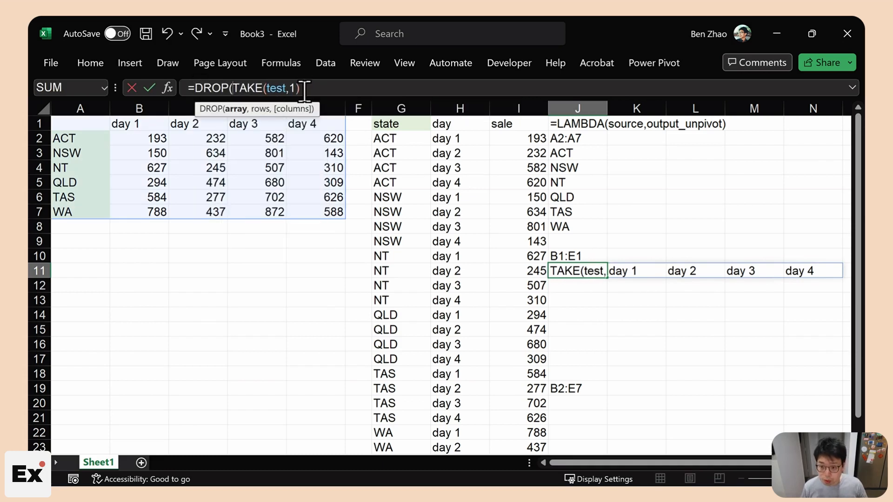
pyautogui.click(308, 88)
pyautogui.write(',,')
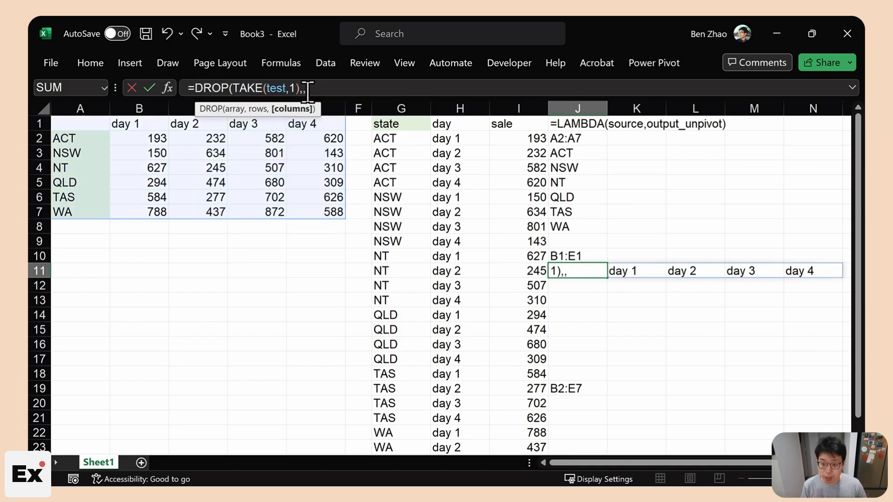
pyautogui.write('1')
pyautogui.press('Return')
pyautogui.moveTo(588, 274); pyautogui.dragTo(729, 269)
# - Move the B2:E7 note from J19 up to J14
pyautogui.click(588, 387)
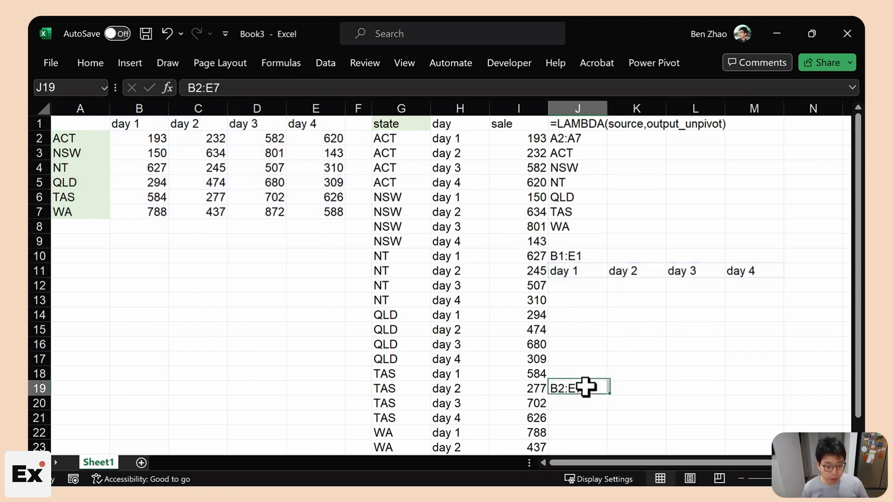
pyautogui.moveTo(591, 388); pyautogui.dragTo(592, 315)
pyautogui.press('Return')
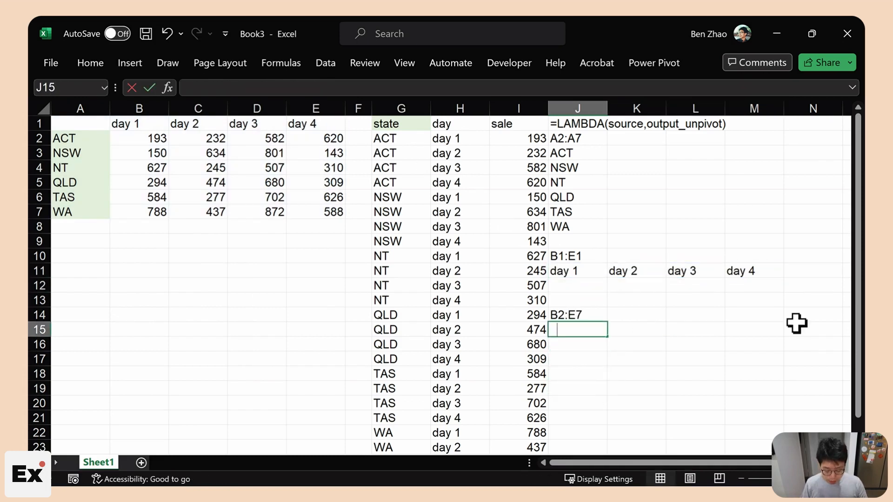
# - Enter =DROP(test,1,1) in J15 to spill the 6-by-4 block of sales figures
pyautogui.write('=test')
pyautogui.press('Return')
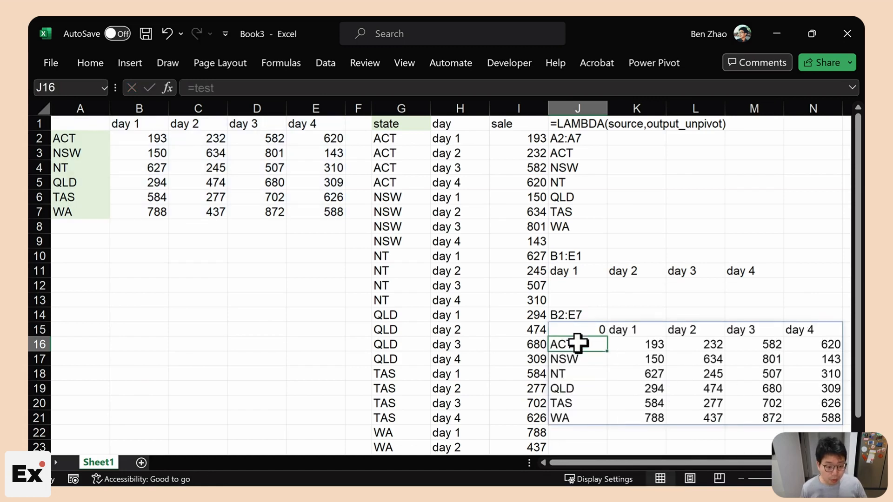
pyautogui.click(574, 331)
pyautogui.click(194, 86)
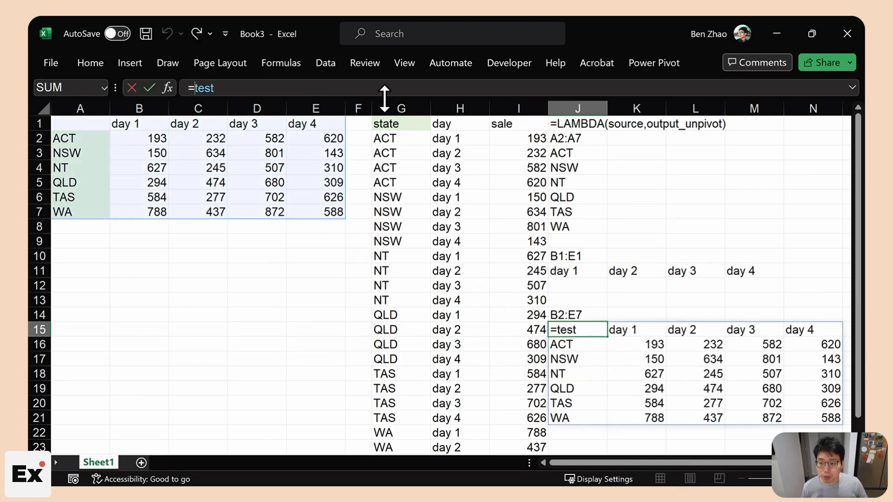
pyautogui.write('DROP(')
pyautogui.click(277, 87)
pyautogui.write('.1,')
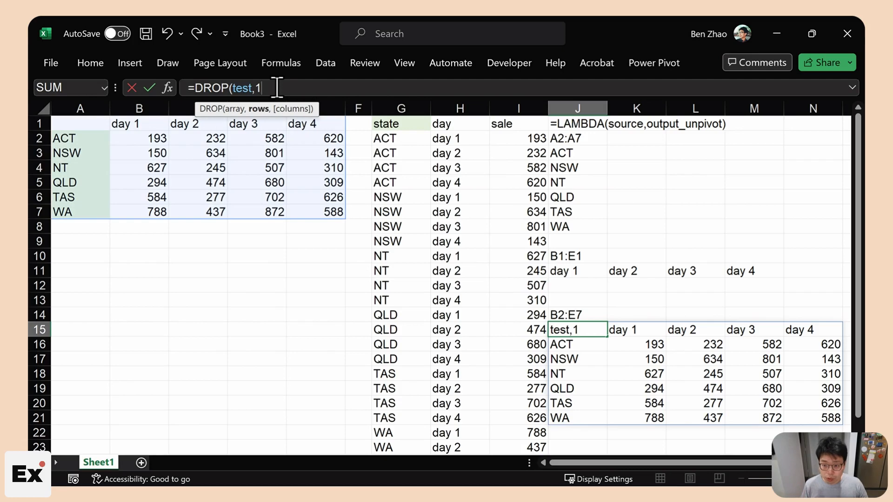
pyautogui.write('1)')
pyautogui.press('Return')
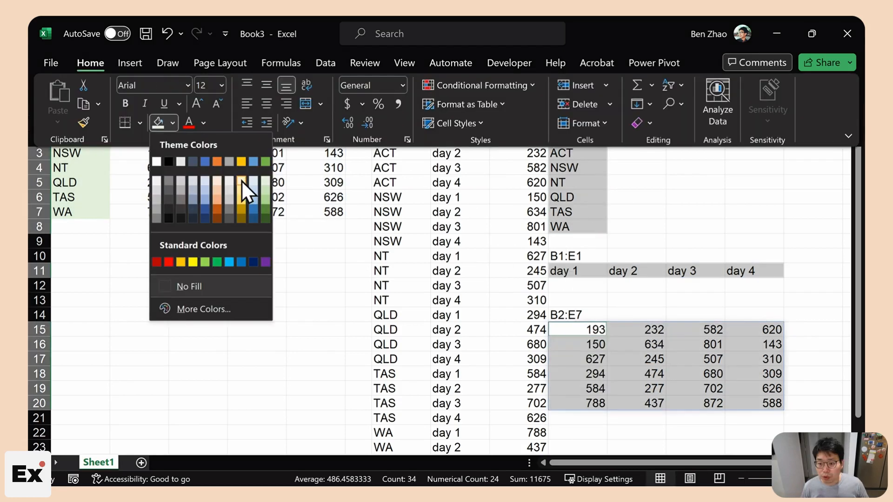
# - Shade the state, day-label and sales helper ranges light gold
pyautogui.click(241, 180)
pyautogui.click(694, 197)
pyautogui.click(578, 315)
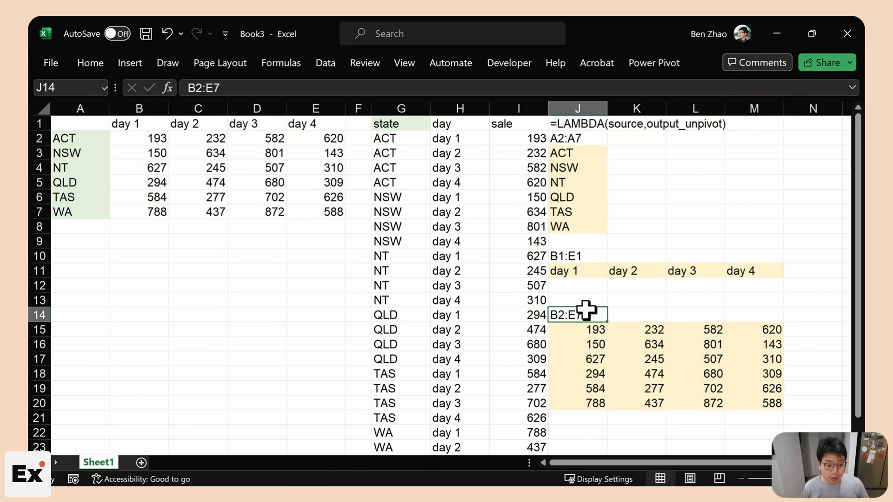
# - Review the helper formulas in J3, J11 and J15, copying the state-list formula
pyautogui.click(577, 154)
pyautogui.moveTo(195, 89); pyautogui.dragTo(334, 87)
pyautogui.hotkey('ctrl', 'c')
pyautogui.press('Escape')
pyautogui.click(581, 269)
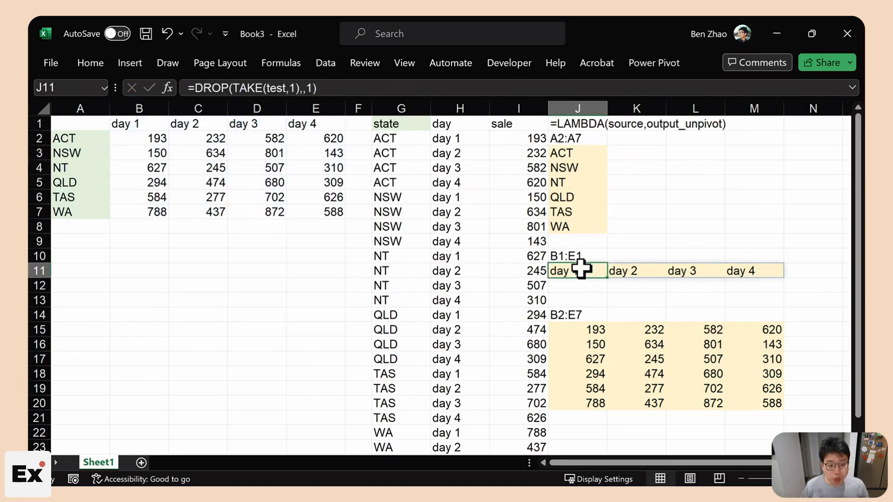
pyautogui.click(582, 331)
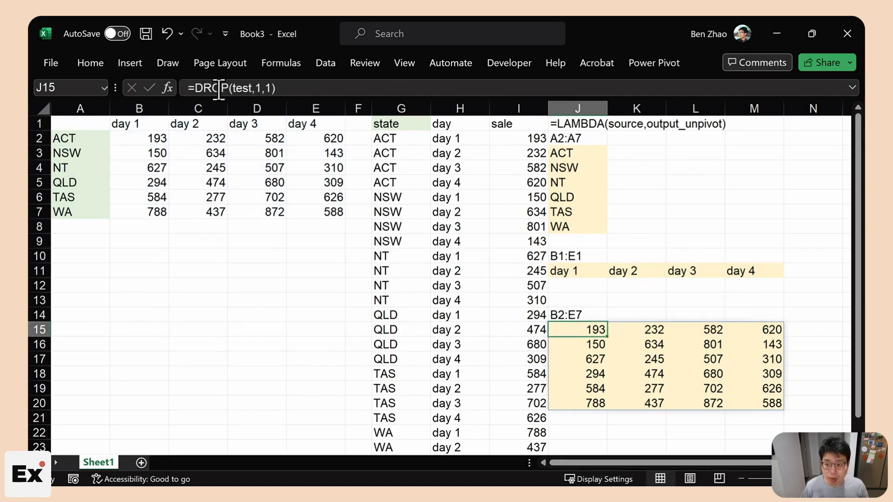
pyautogui.click(381, 138)
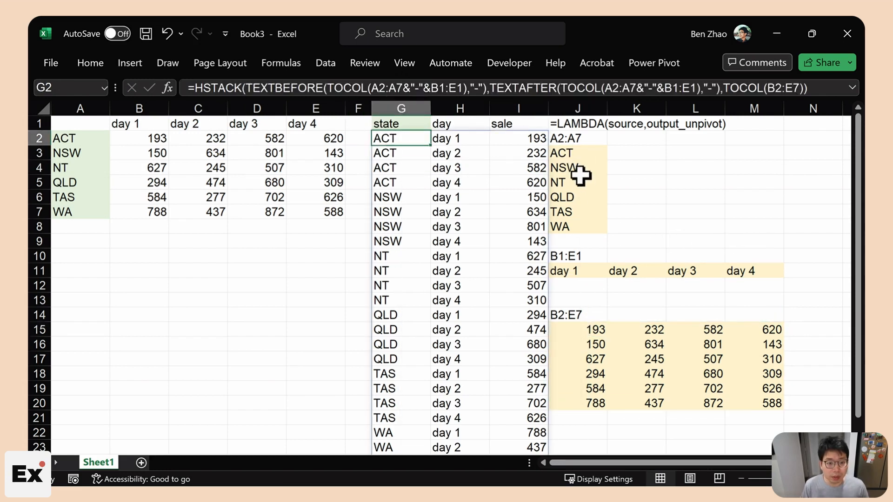
# - Replace both A2:A7 references in G2 with the DROP(TAKE(test,,1),1) state-list formula
pyautogui.click(577, 150)
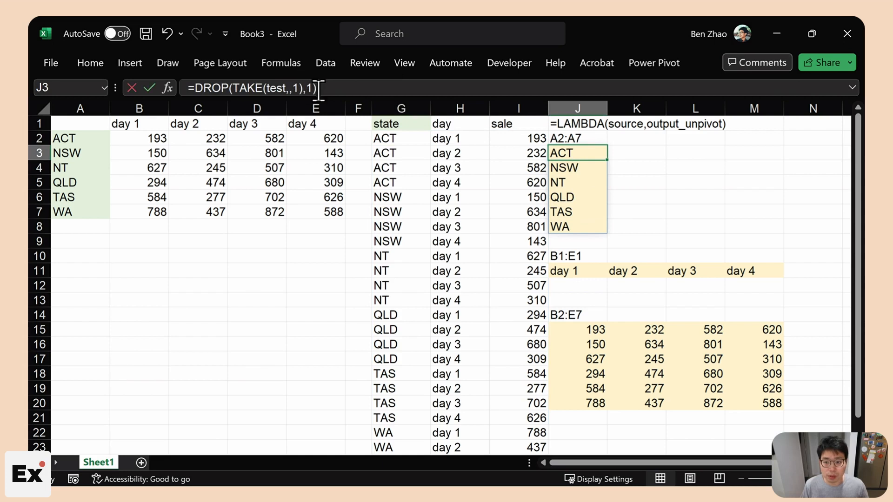
pyautogui.moveTo(319, 90); pyautogui.dragTo(251, 88)
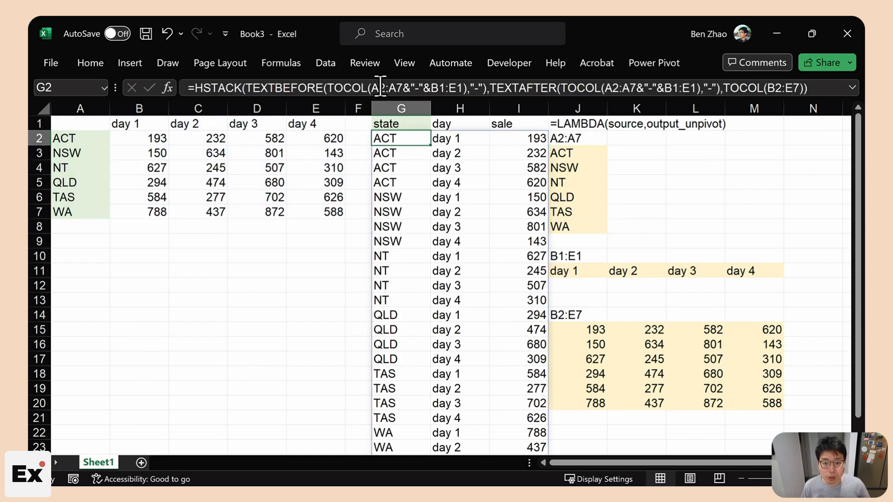
pyautogui.click(381, 88)
pyautogui.doubleClick(381, 87)
pyautogui.hotkey('ctrl', 'v')
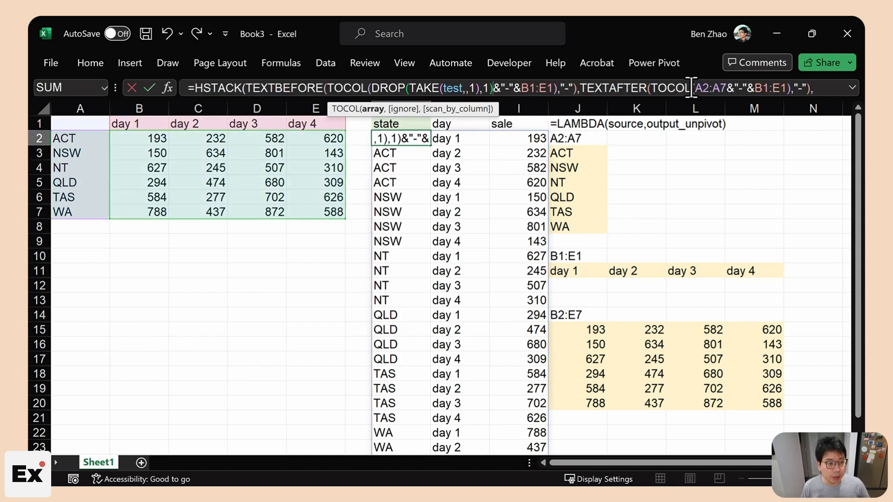
pyautogui.doubleClick(707, 87)
pyautogui.hotkey('ctrl', 'v')
pyautogui.press('Return')
pyautogui.click(403, 138)
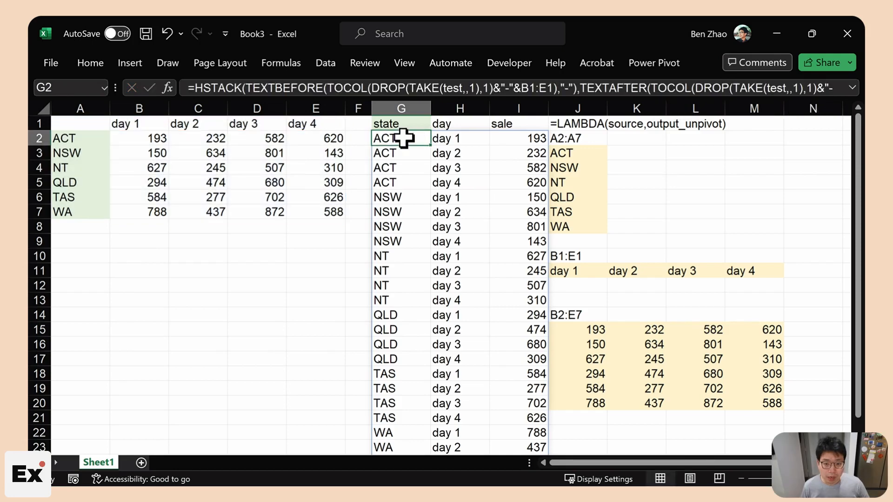
# - Replace both B1:E1 references in G2 with the DROP(TAKE(test,1),,1) day-label formula
pyautogui.click(565, 269)
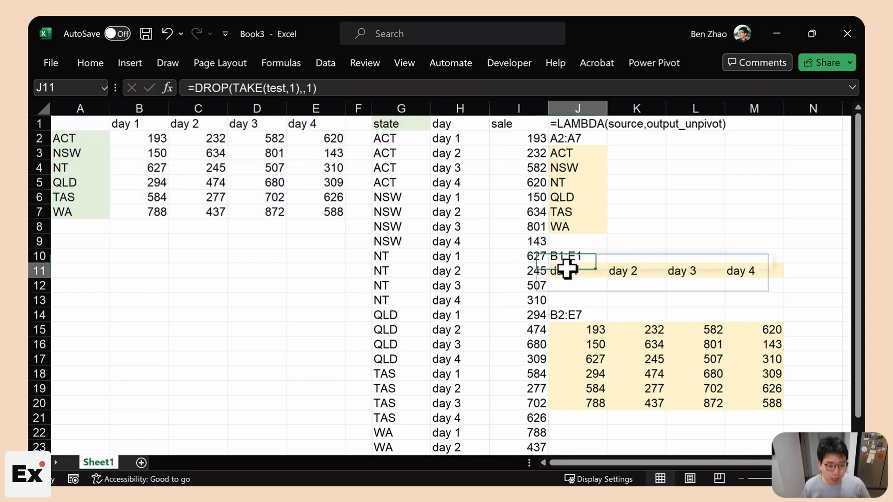
pyautogui.click(318, 87)
pyautogui.moveTo(318, 87); pyautogui.dragTo(195, 87)
pyautogui.hotkey('ctrl', 'c')
pyautogui.press('Escape')
pyautogui.click(402, 139)
pyautogui.moveTo(521, 87); pyautogui.dragTo(555, 92)
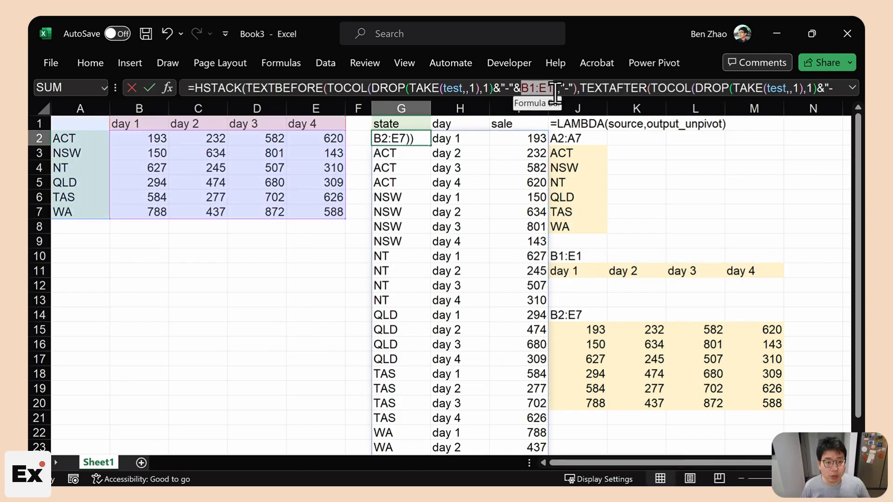
pyautogui.hotkey('ctrl', 'v')
pyautogui.click(852, 87)
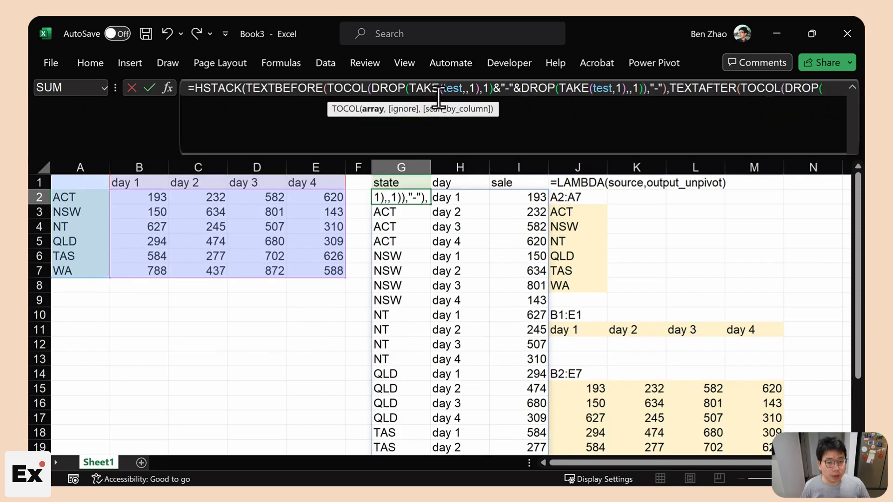
pyautogui.moveTo(300, 103); pyautogui.dragTo(328, 103)
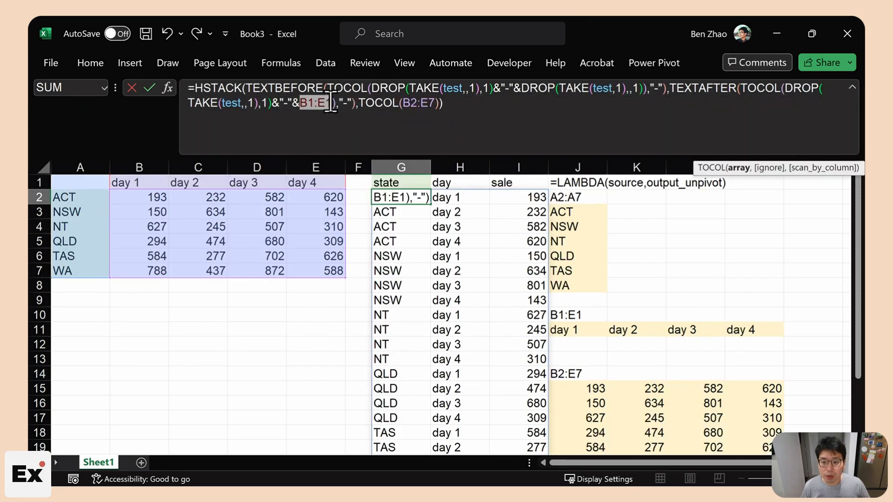
pyautogui.hotkey('ctrl', 'v')
pyautogui.press('Return')
pyautogui.moveTo(518, 227); pyautogui.dragTo(518, 241)
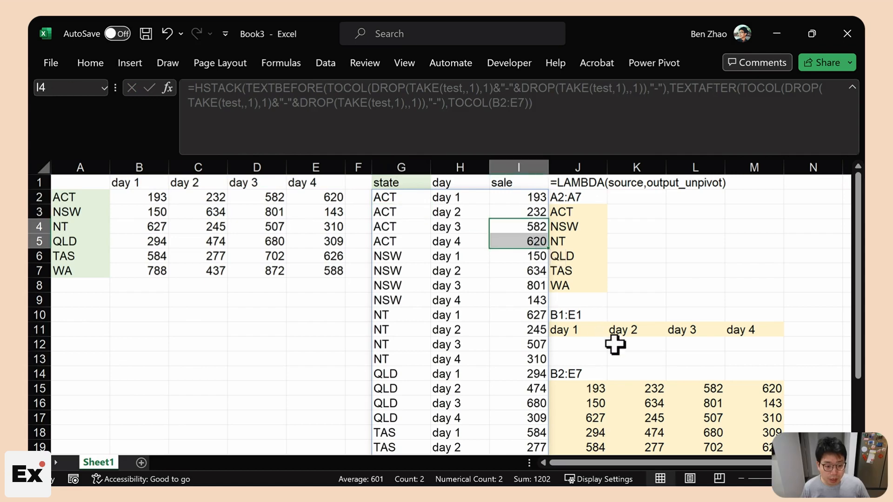
# - Swap B2:E7 in G2 for DROP(test,1,1) so sales also come from test
pyautogui.click(589, 393)
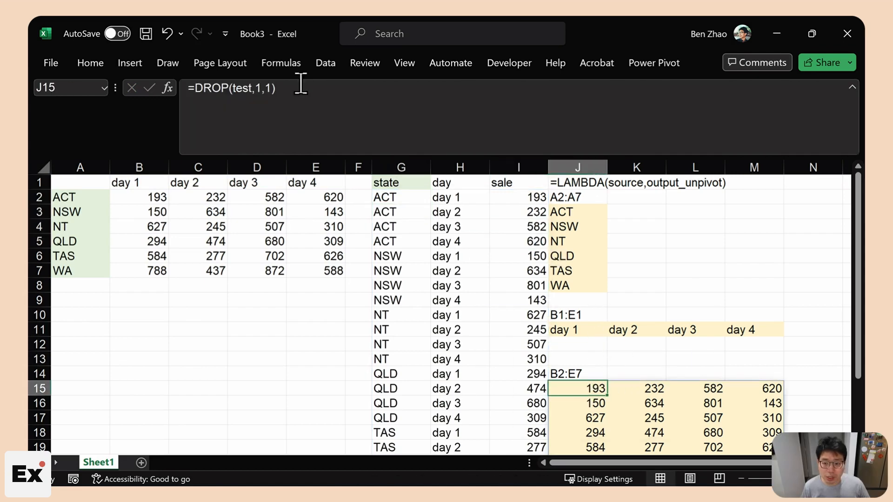
pyautogui.moveTo(279, 88); pyautogui.dragTo(198, 89)
pyautogui.press('Escape')
pyautogui.click(405, 199)
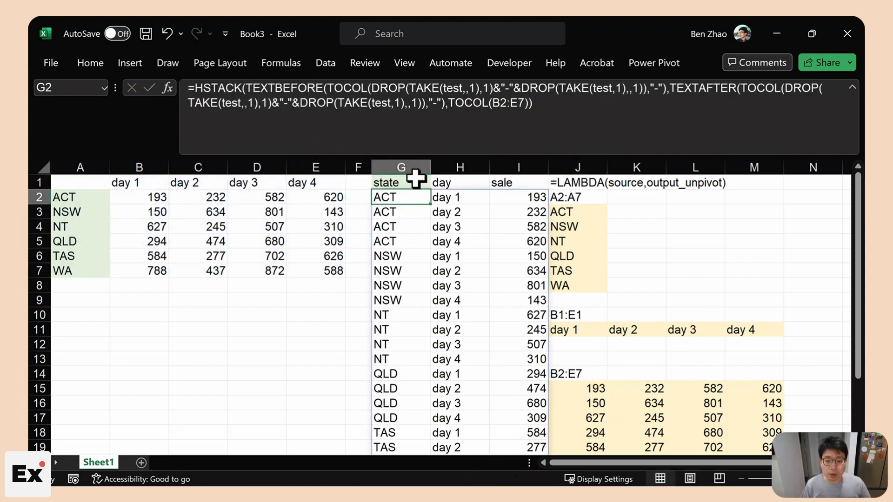
pyautogui.press('Down')
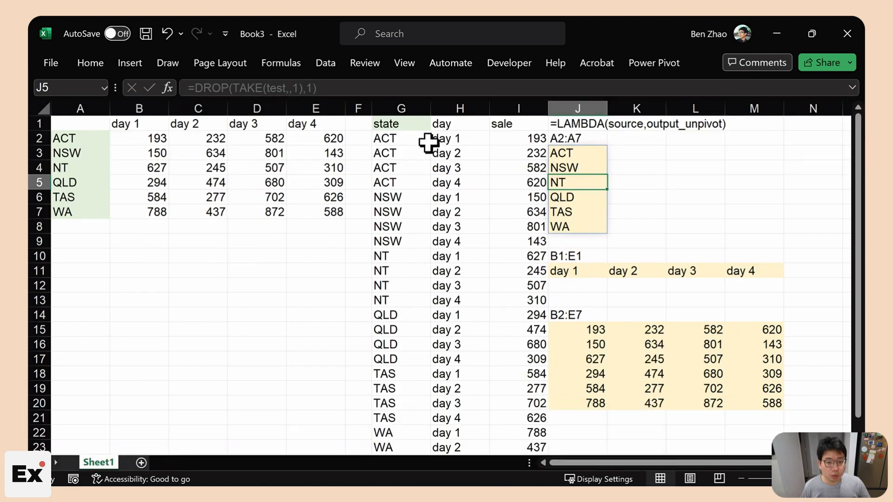
pyautogui.click(411, 140)
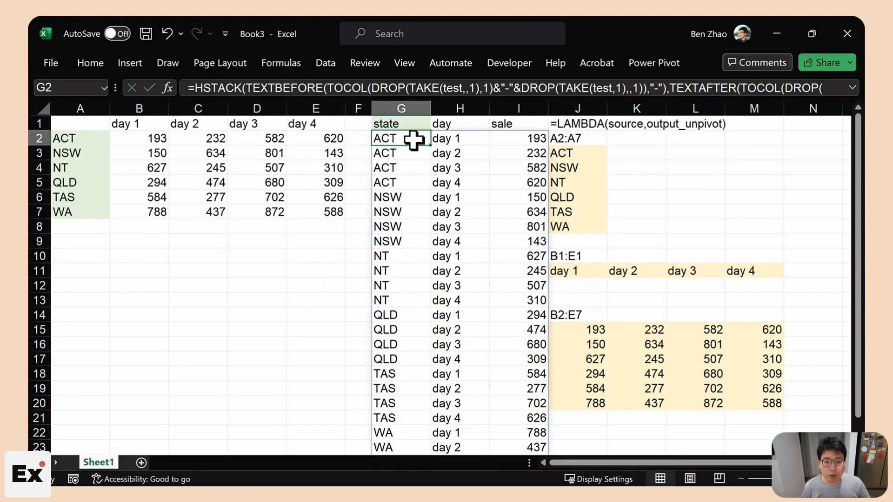
pyautogui.click(612, 104)
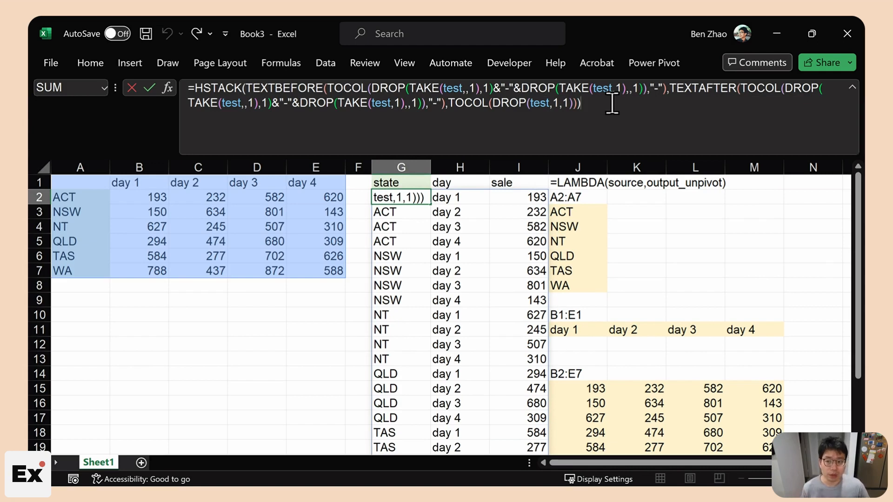
pyautogui.moveTo(234, 88); pyautogui.dragTo(416, 87)
pyautogui.click(357, 109)
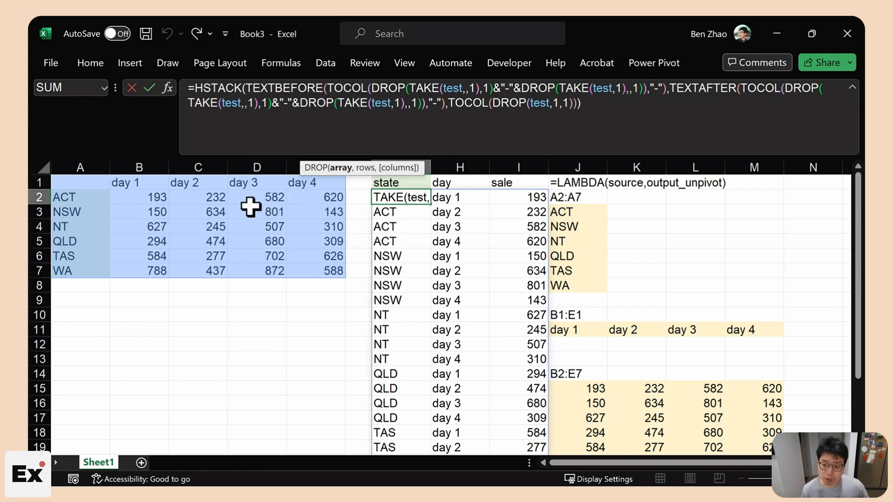
pyautogui.click(636, 227)
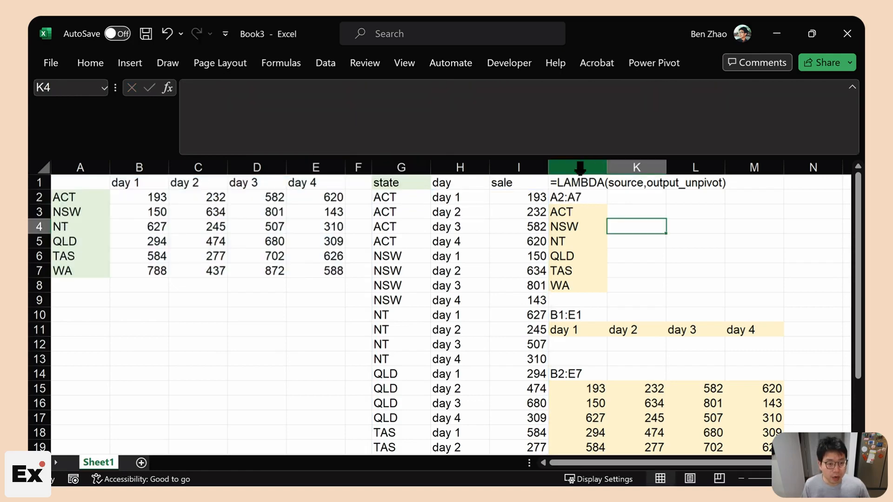
# - Clear everything from the helper cells J2:M20
pyautogui.moveTo(578, 199); pyautogui.dragTo(763, 410)
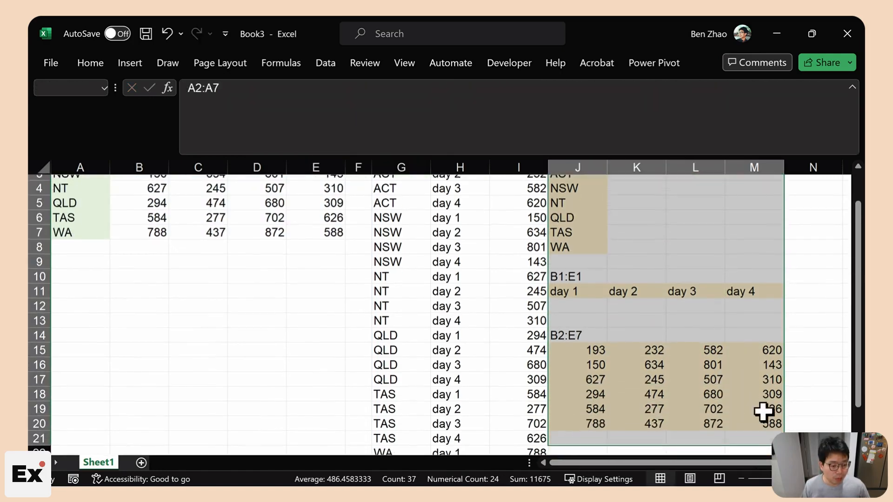
pyautogui.click(90, 63)
pyautogui.click(646, 118)
pyautogui.click(660, 139)
pyautogui.click(852, 87)
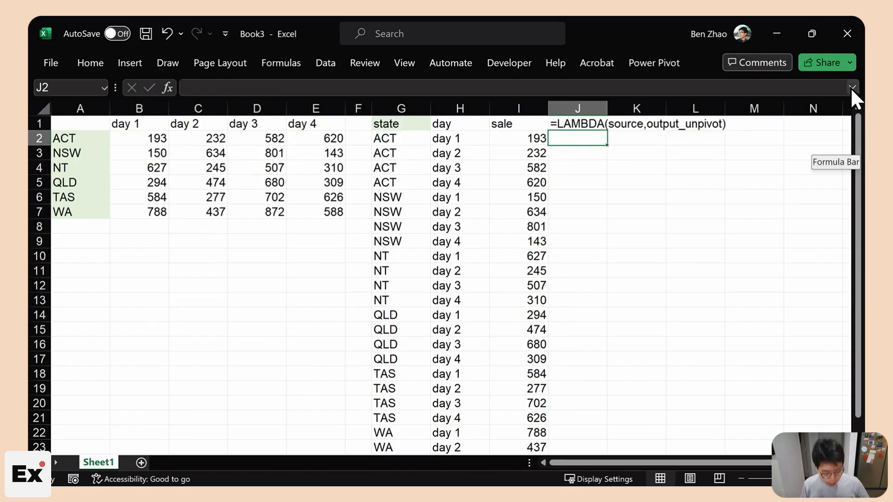
# - Start =LAMBDA(source, in J2 and paste the HSTACK unpivot formula inside it
pyautogui.write('=LAMBDA(')
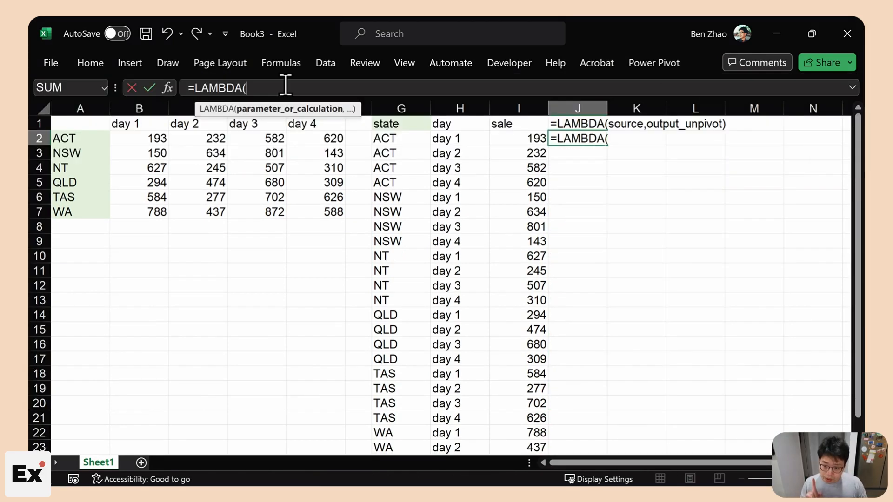
pyautogui.write('source,')
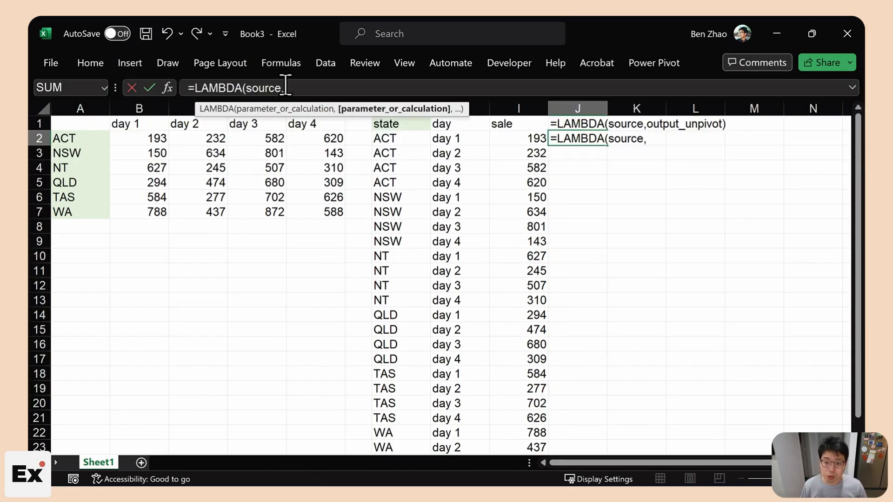
pyautogui.write('HSTACK(TEXTBEFORE(TOCOL(DROP(TAKE(test,,1),1)&"-"&DROP(TAKE(test,1),,1)),"-"),TEXTAFTER(TOCOL(DROP(TAKE(test,,1),1)&"-"&DROP(TAKE(test,1),,1)),"-"),TOCOL(DROP(test,1,1)))')
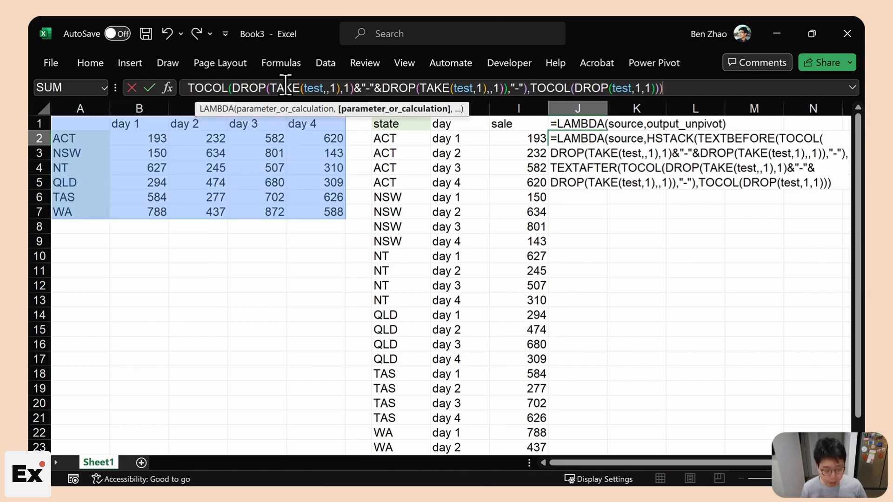
pyautogui.hotkey('ctrl', 'shift', 'u')
pyautogui.doubleClick(262, 87)
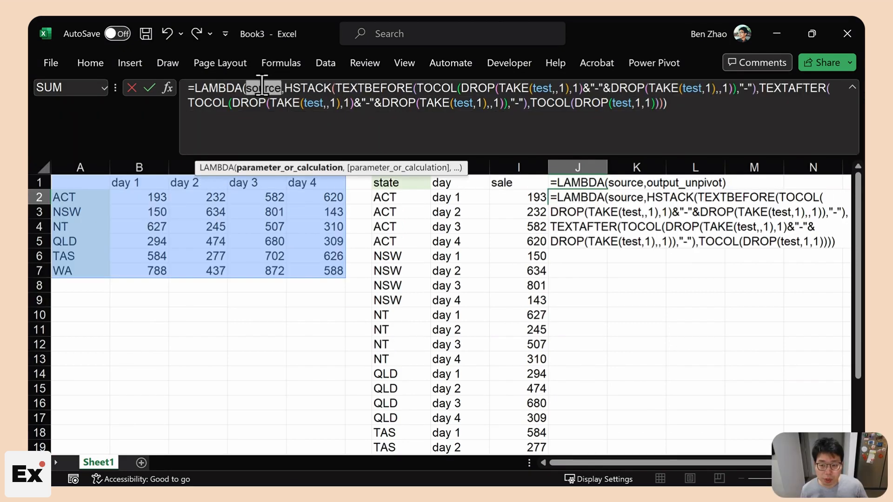
# - Replace all five test references with source and commit the LAMBDA, which returns #CALC!
pyautogui.doubleClick(542, 88)
pyautogui.write('source')
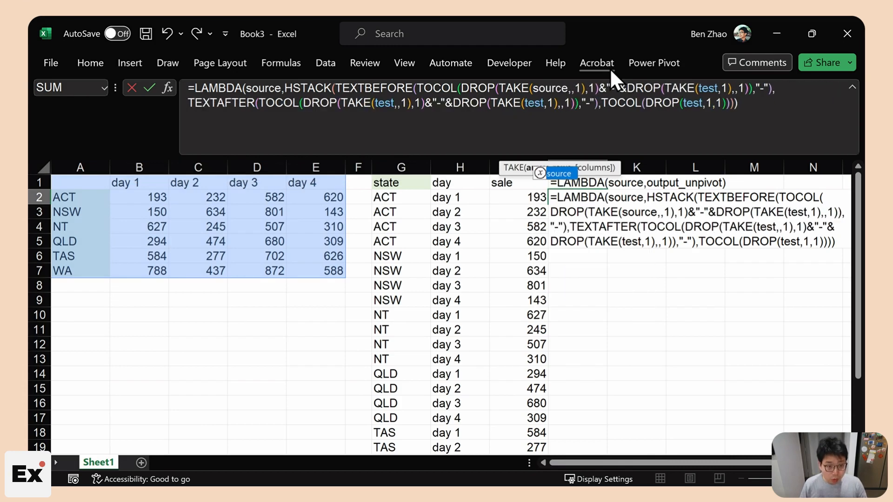
pyautogui.doubleClick(709, 88)
pyautogui.write('source')
pyautogui.doubleClick(385, 103)
pyautogui.write('source')
pyautogui.doubleClick(549, 103)
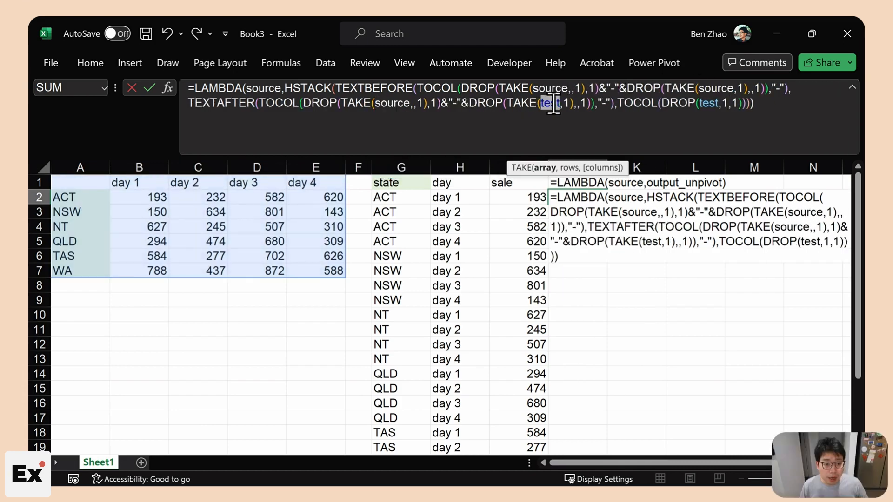
pyautogui.write('source')
pyautogui.doubleClick(724, 103)
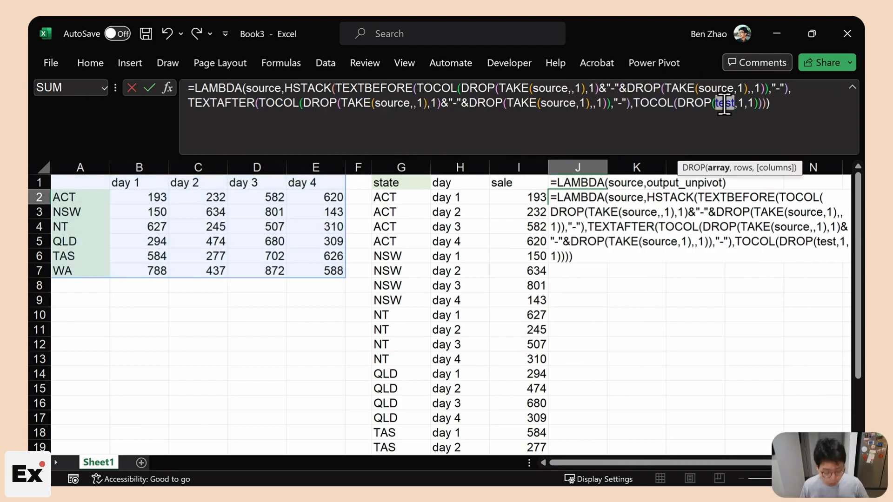
pyautogui.write('source')
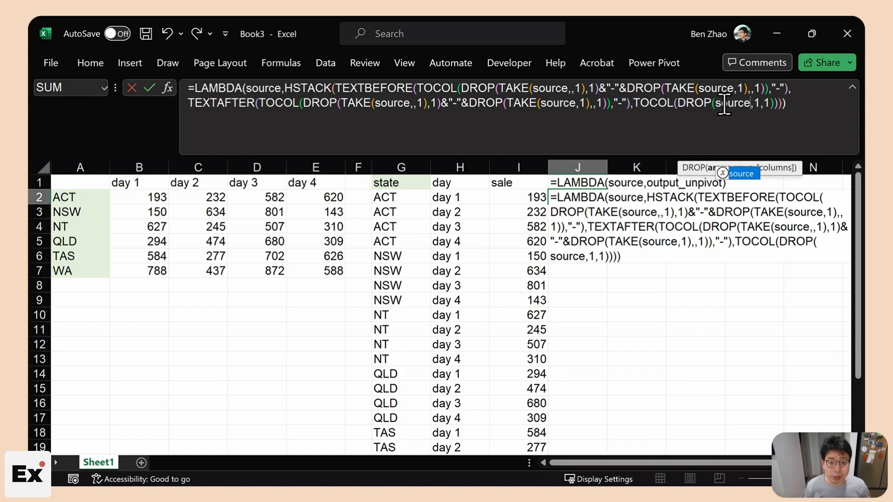
pyautogui.click(803, 108)
pyautogui.press('Return')
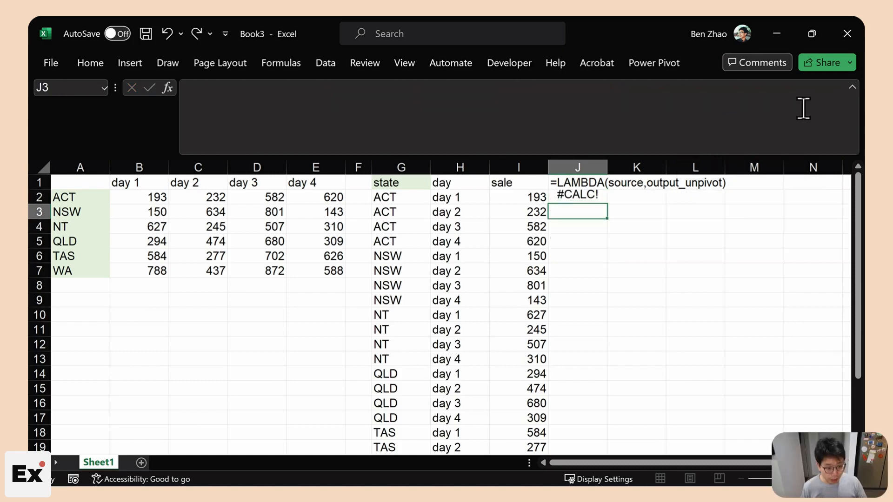
pyautogui.click(556, 200)
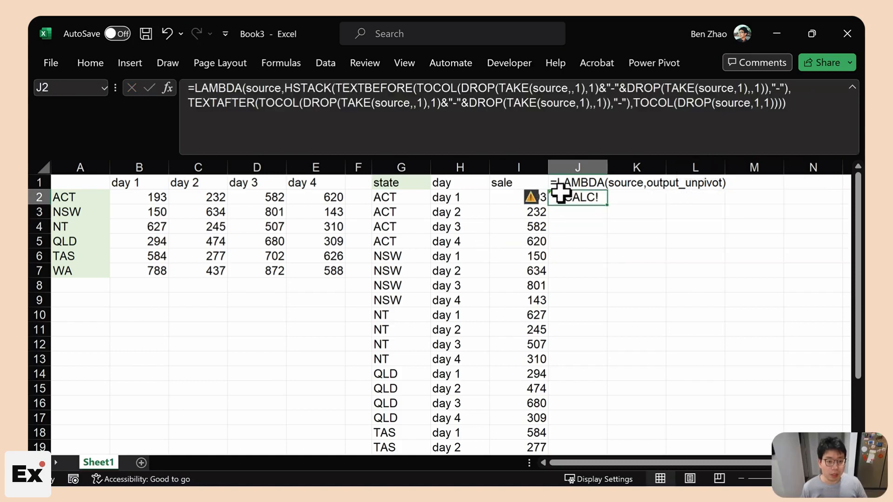
# - Call the J2 LAMBDA with (test) so the state, day and sale list spills into J:L
pyautogui.click(809, 98)
pyautogui.write('(')
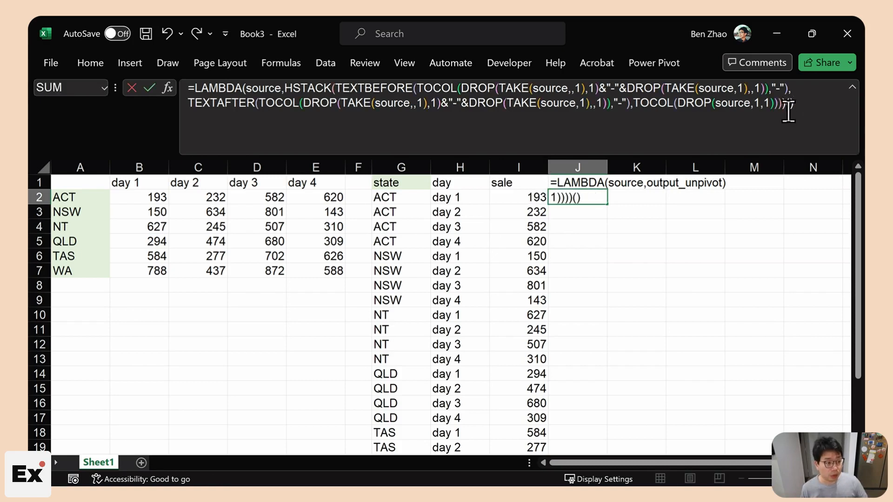
pyautogui.click(790, 107)
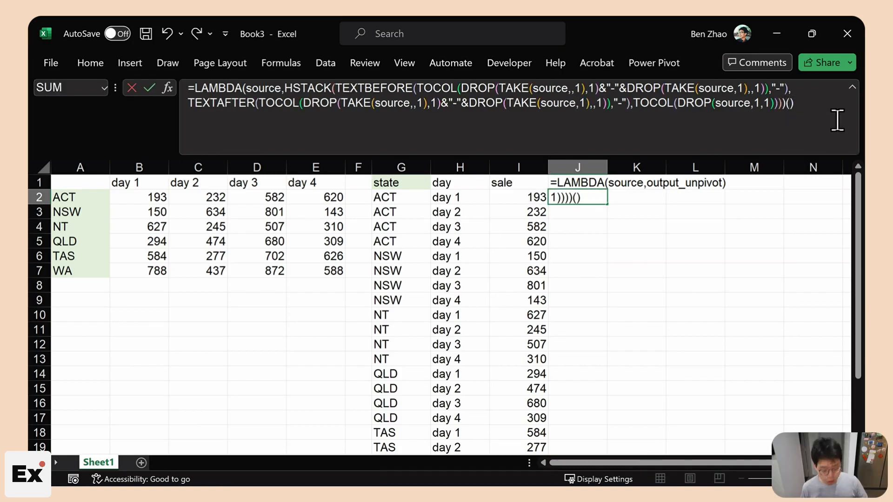
pyautogui.write('test')
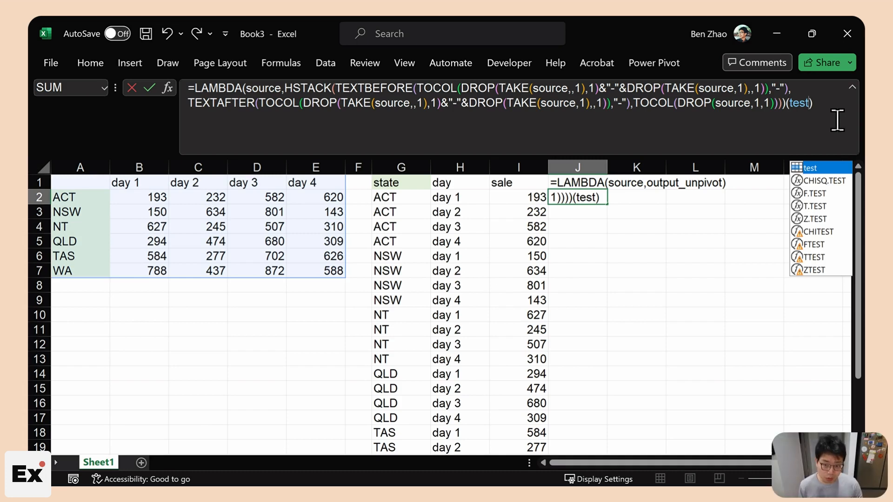
pyautogui.press('Return')
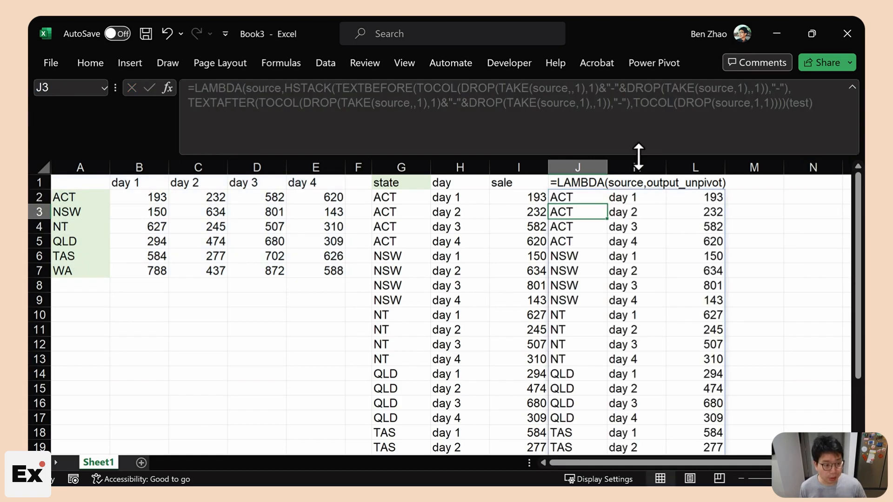
# - Copy the LAMBDA definition text from J2's formula bar
pyautogui.press('Up')
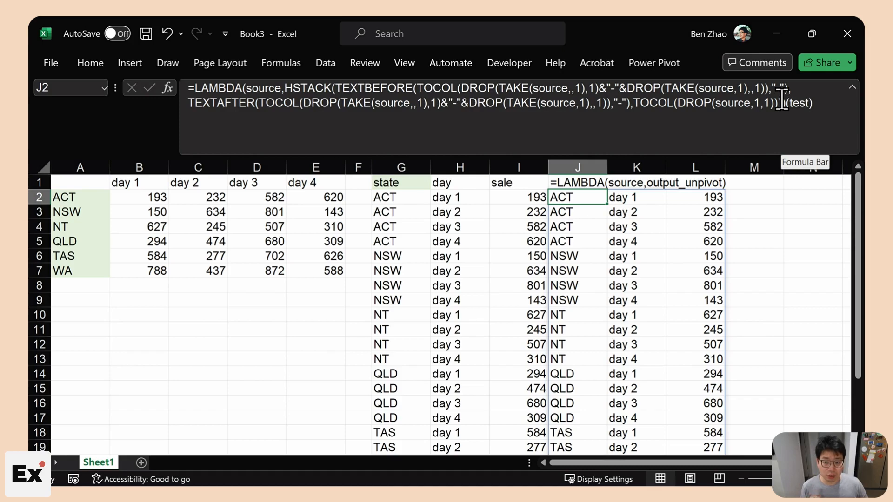
pyautogui.moveTo(781, 101); pyautogui.dragTo(341, 91)
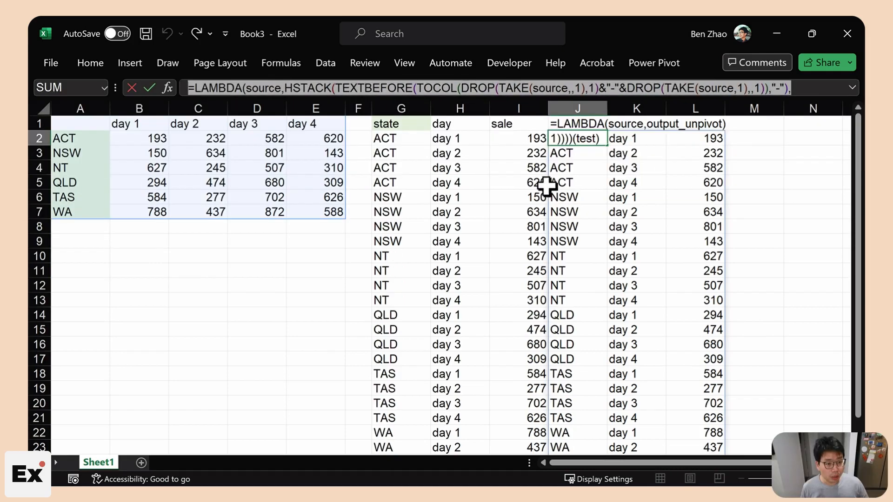
pyautogui.click(547, 187)
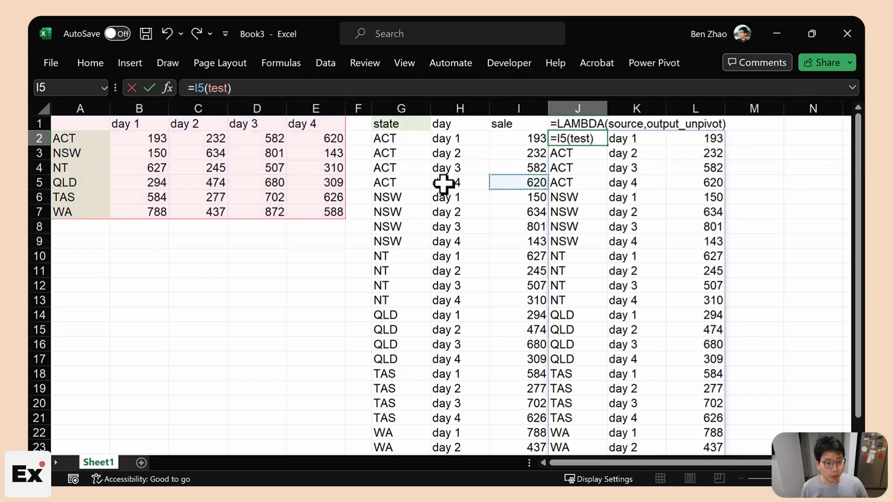
# - Delete the test name in Name Manager
pyautogui.click(443, 183)
pyautogui.press('Escape')
pyautogui.click(284, 60)
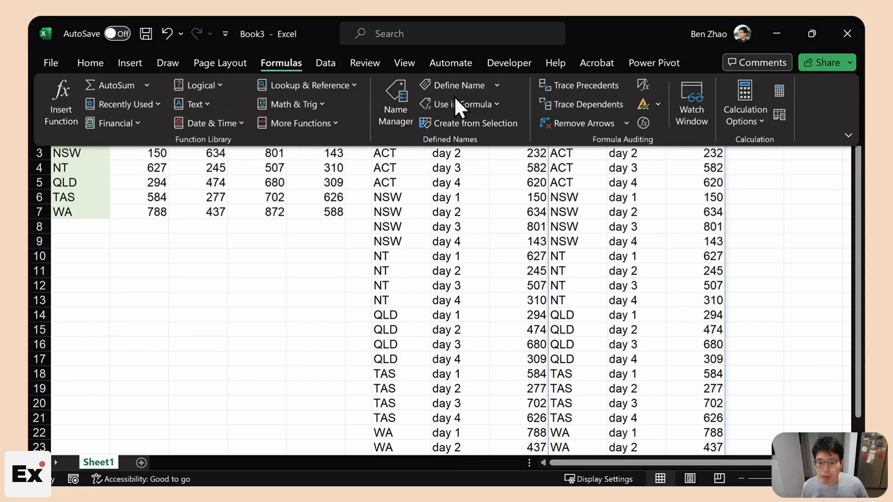
pyautogui.click(396, 107)
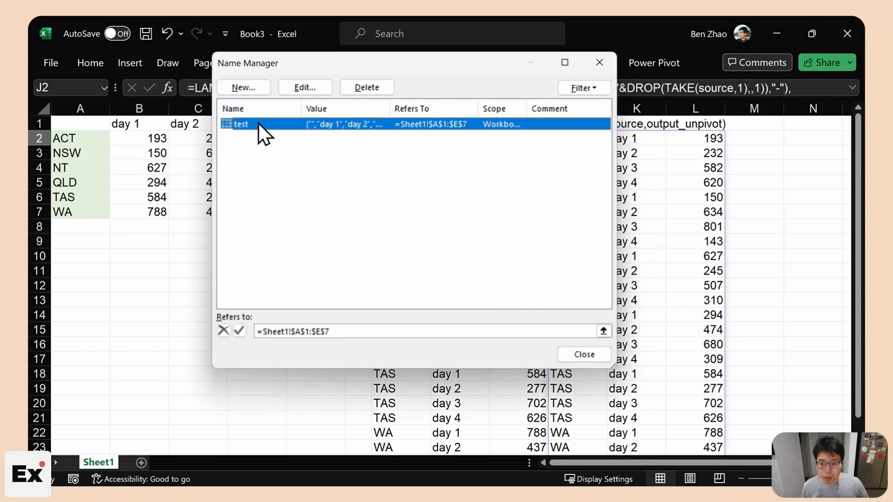
pyautogui.click(367, 87)
pyautogui.click(424, 295)
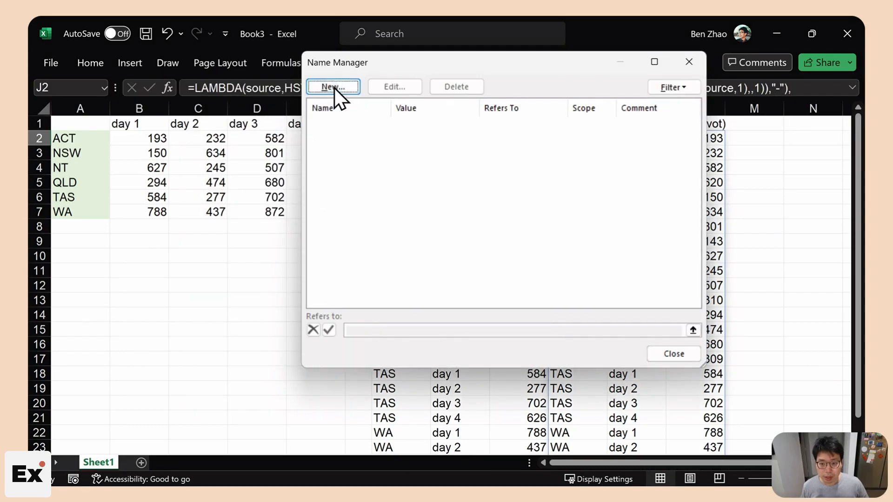
# - Define a new name UNPIVOT that refers to the pasted LAMBDA
pyautogui.click(334, 87)
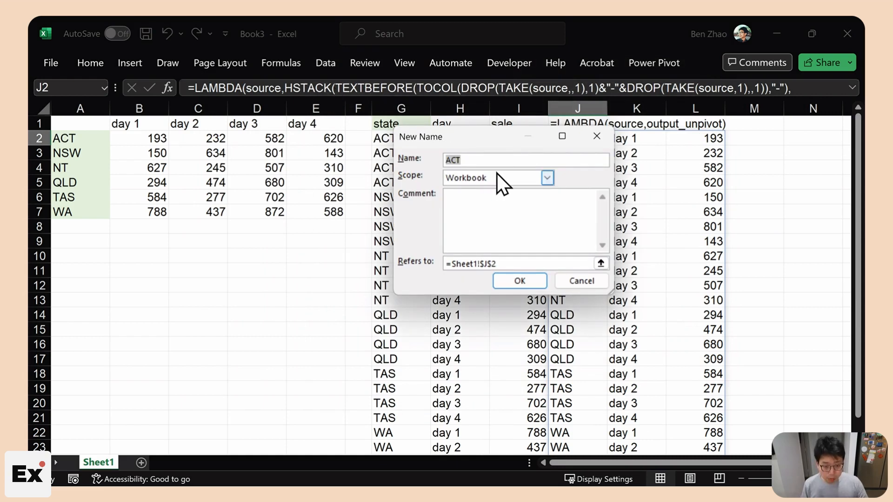
pyautogui.write('UNPIVOT')
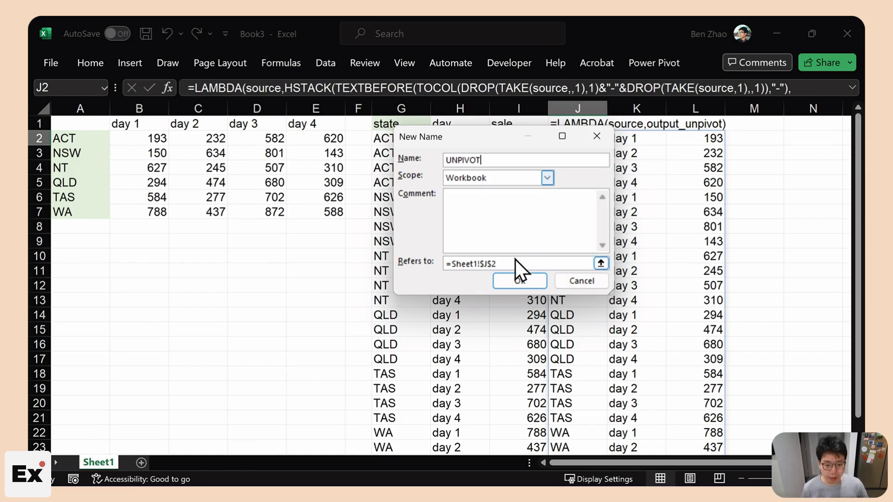
pyautogui.moveTo(515, 259); pyautogui.dragTo(365, 255)
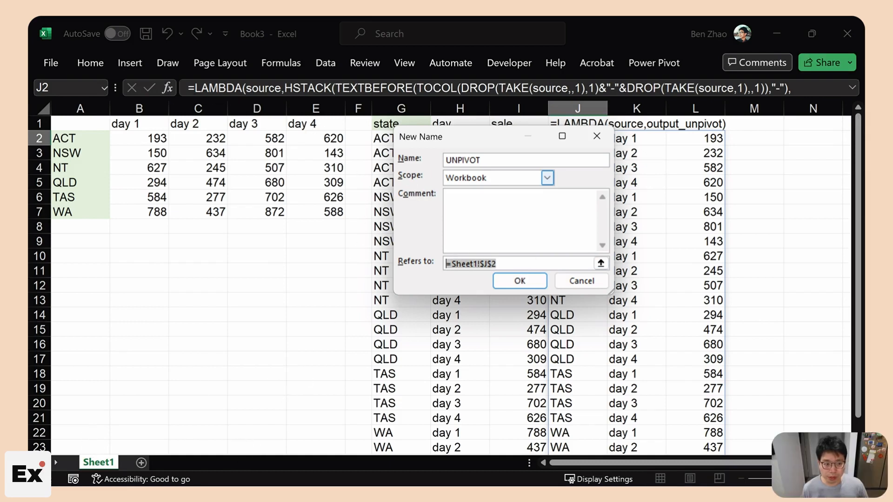
pyautogui.hotkey('ctrl', 'v')
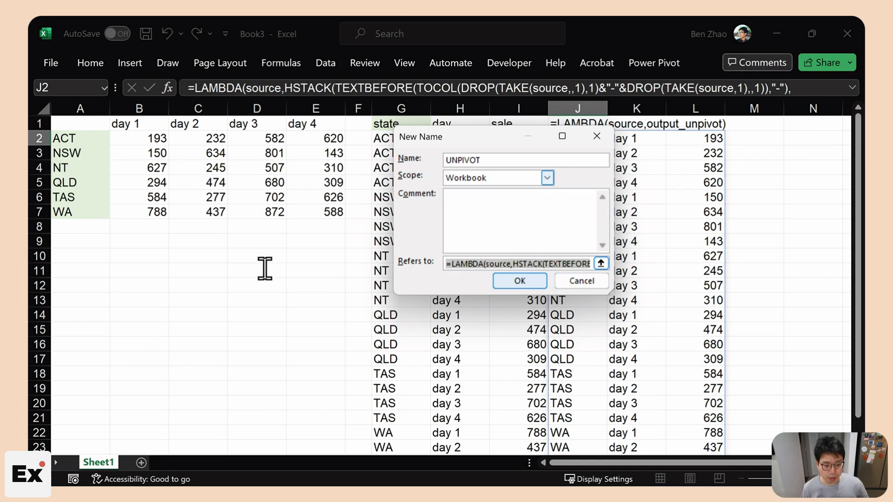
pyautogui.click(495, 282)
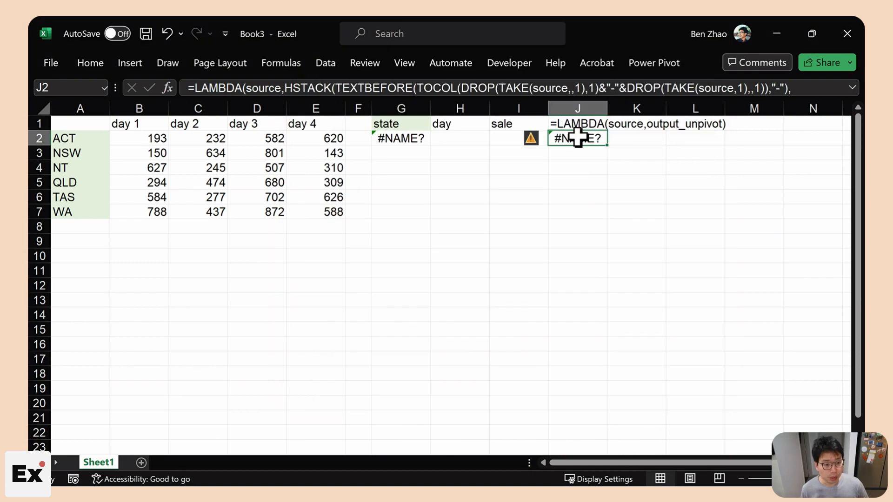
# - Clear the old helper formulas in J2 and G2
pyautogui.press('Delete')
pyautogui.click(409, 137)
pyautogui.keyDown('ctrl'); pyautogui.click(588, 126); pyautogui.keyUp('ctrl')
pyautogui.press('Delete')
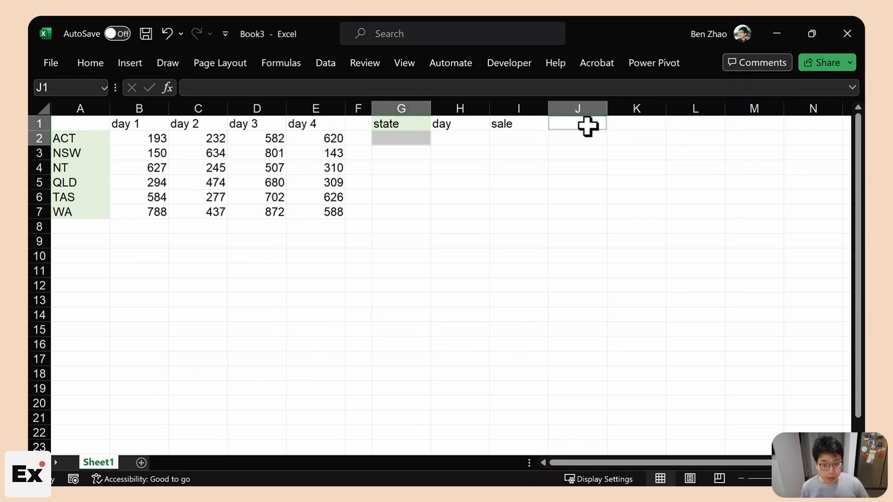
# - Type =un in G2 to find UNPIVOT among the suggestions, then cancel
pyautogui.press('Return')
pyautogui.write('=un')
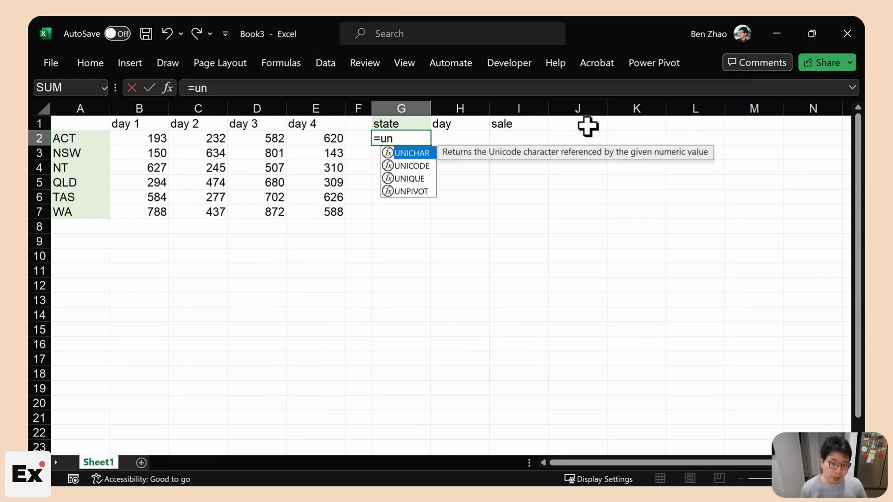
pyautogui.press('Down')
pyautogui.press('Down')
pyautogui.press('Down')
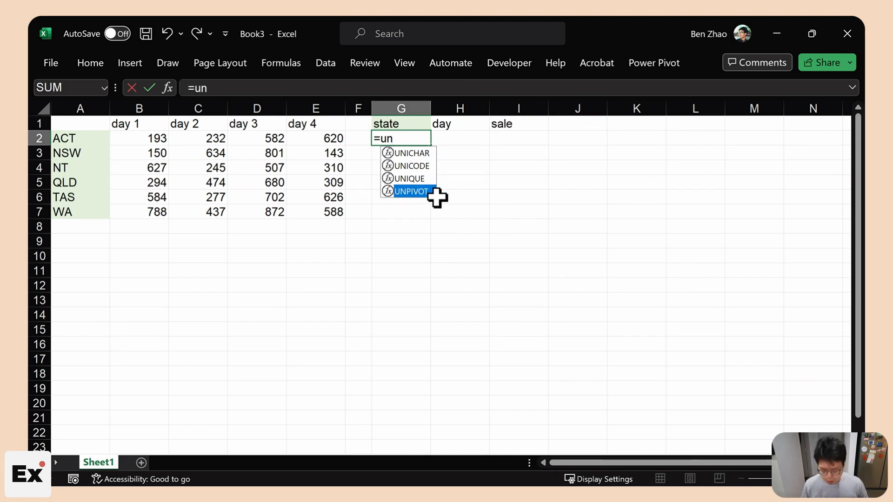
pyautogui.press('Escape')
# - Edit the UNPIVOT name and give it a comment beginning 'Use this'
pyautogui.click(292, 63)
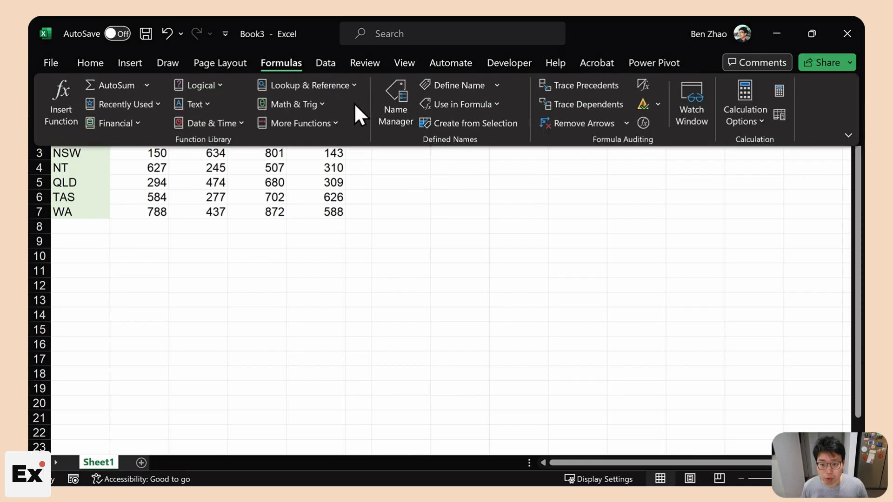
pyautogui.click(403, 109)
pyautogui.click(395, 87)
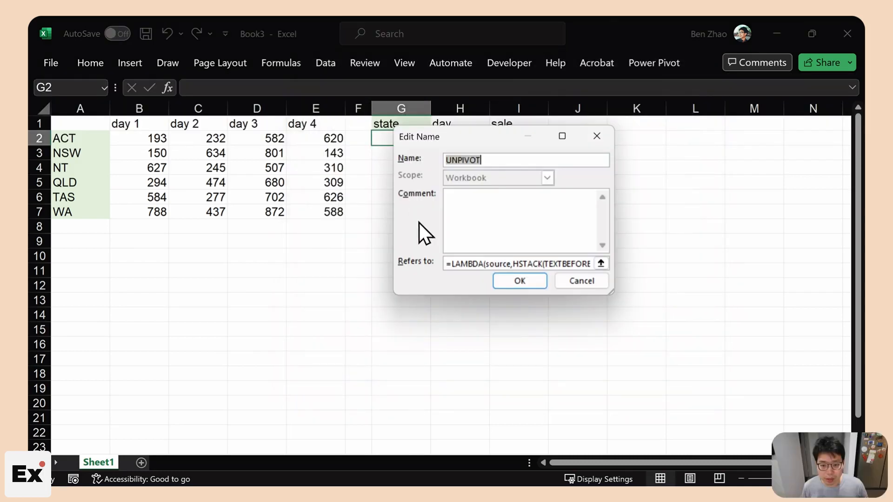
pyautogui.click(474, 215)
pyautogui.write('Use this')
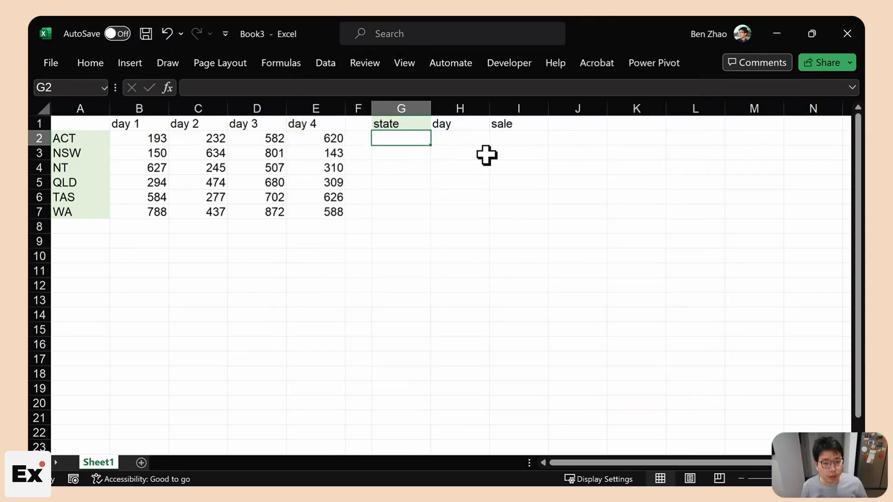
pyautogui.write('=')
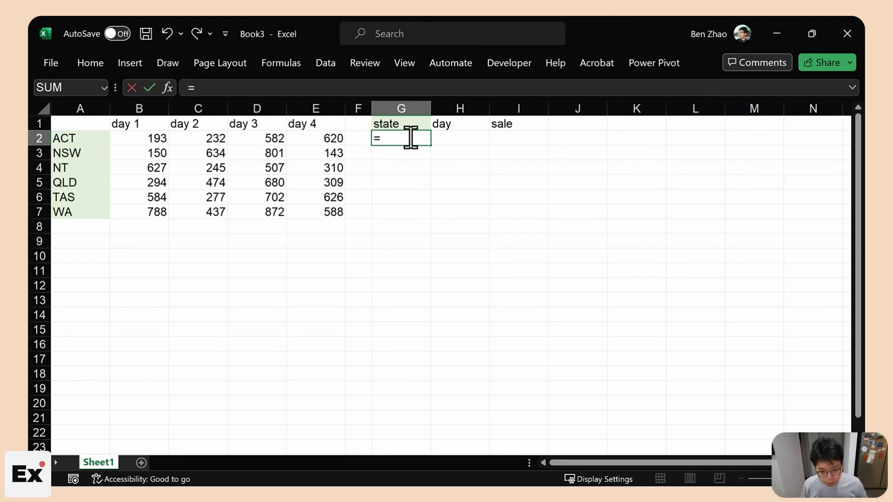
pyautogui.write('un')
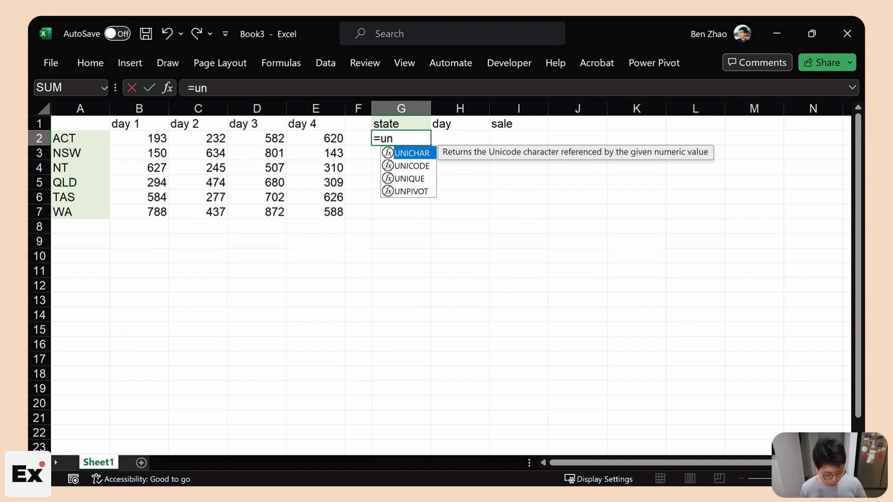
# - Enter =UNPIVOT(A1:E7) in G2 and narrow column J to a thin spacer
pyautogui.press('Down')
pyautogui.press('Down')
pyautogui.press('Down')
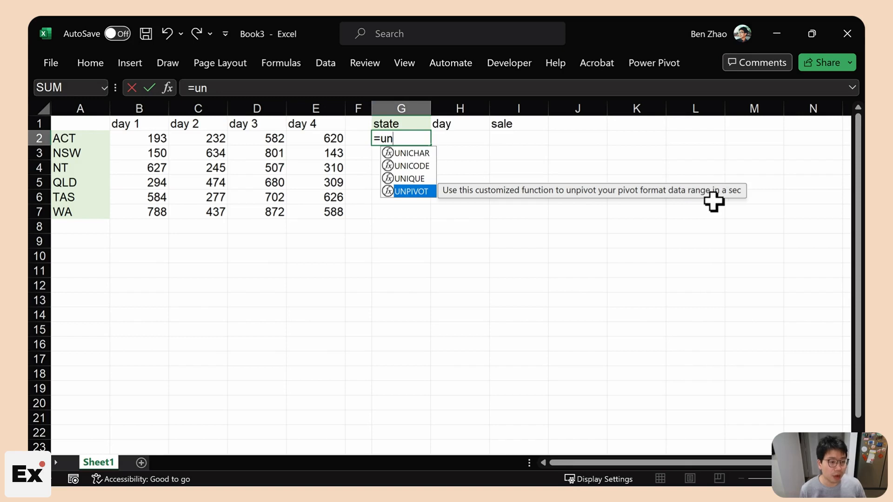
pyautogui.press('Tab')
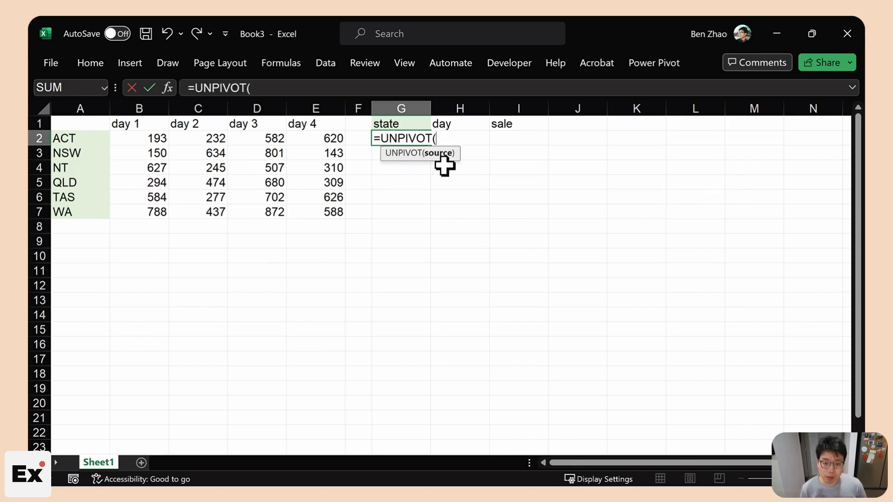
pyautogui.moveTo(73, 126); pyautogui.dragTo(321, 214)
pyautogui.write(')')
pyautogui.press('Return')
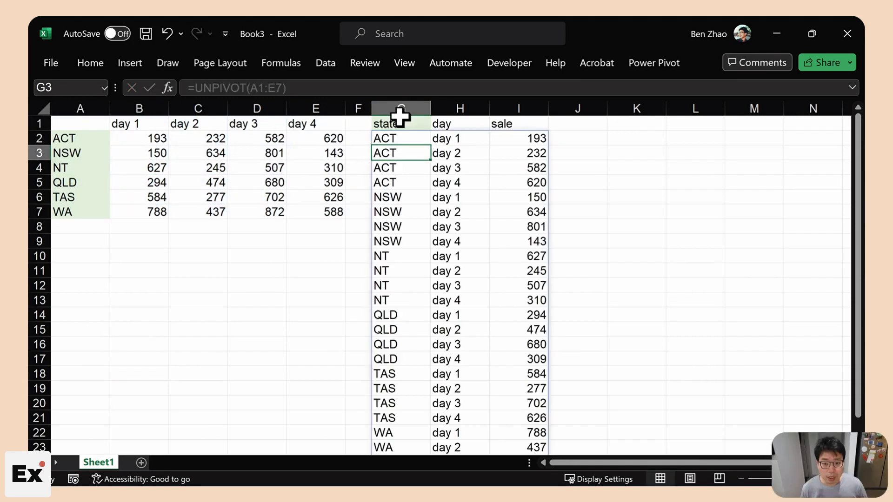
pyautogui.moveTo(401, 108); pyautogui.dragTo(519, 108)
pyautogui.moveTo(606, 108); pyautogui.dragTo(571, 107)
# - Enter =FILTER(G2#,TAKE(G2#,,1)=K1) in K2
pyautogui.click(592, 142)
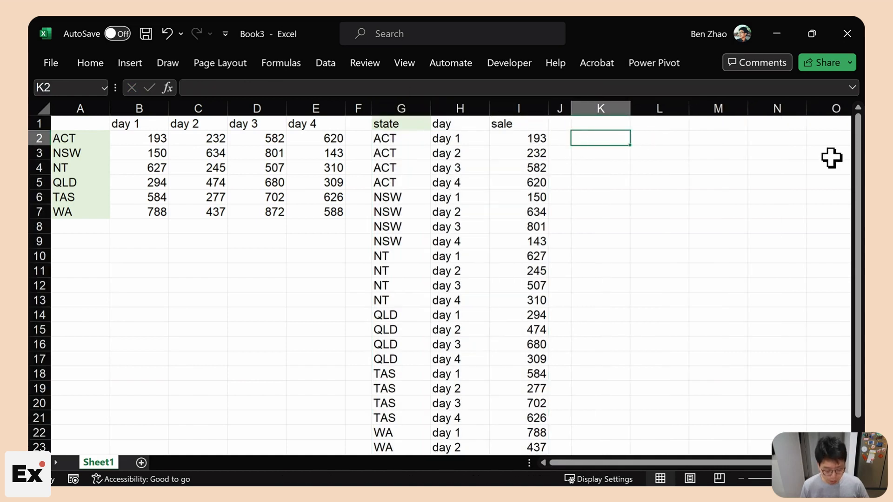
pyautogui.write('=FILTER(')
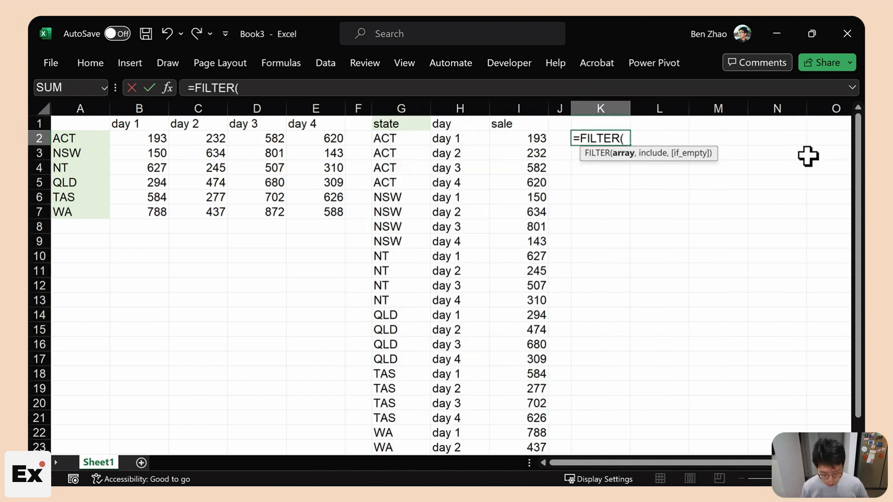
pyautogui.write('g2')
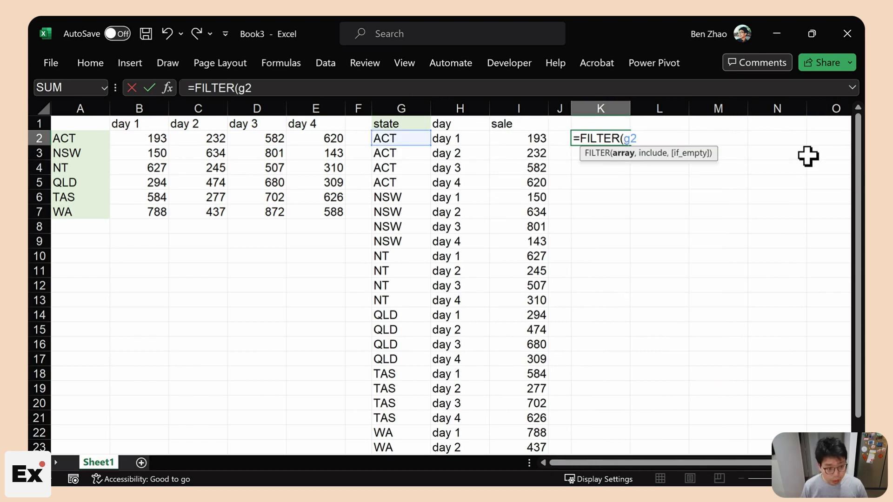
pyautogui.write('#')
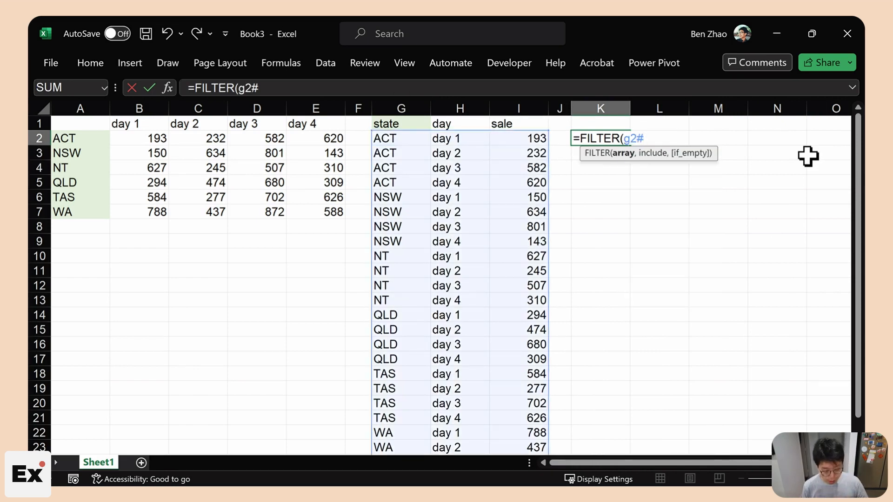
pyautogui.write(',g2#')
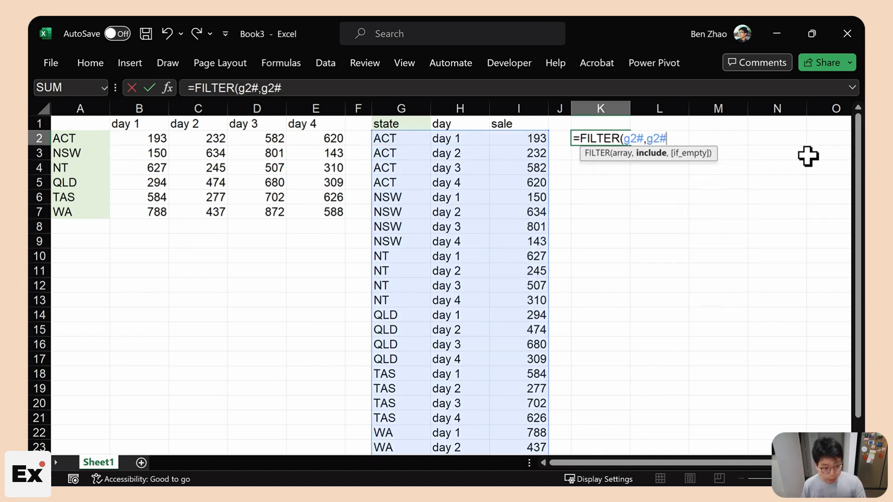
pyautogui.click(647, 138)
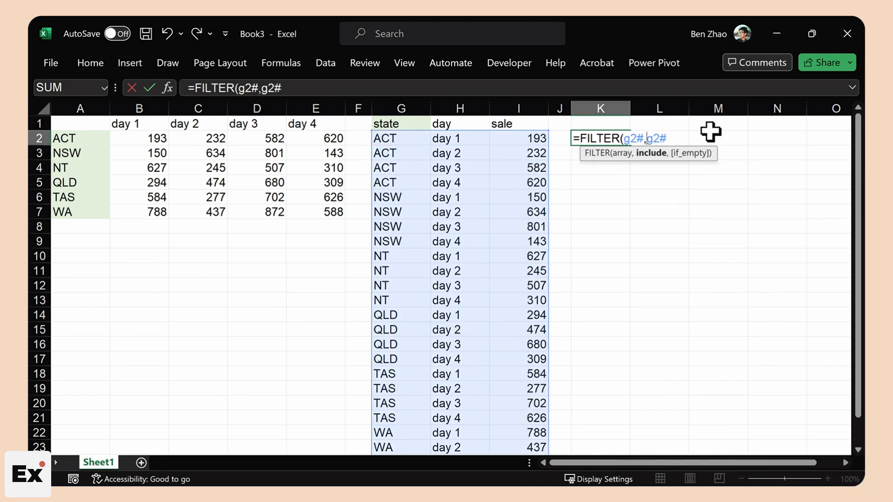
pyautogui.write('TAKE(g2#,')
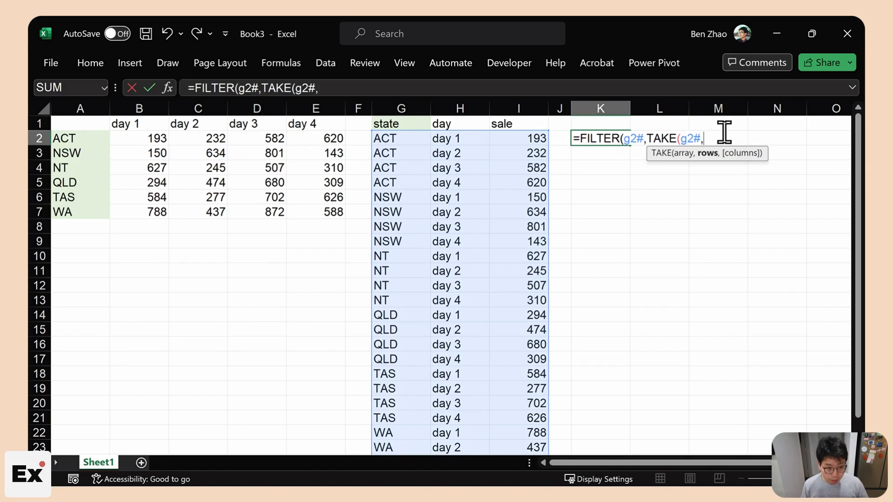
pyautogui.write(',1)')
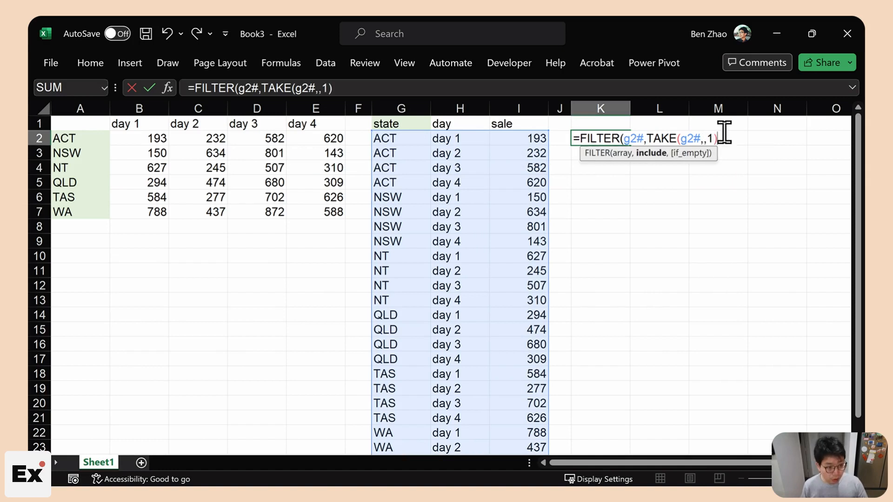
pyautogui.write('=')
pyautogui.click(605, 124)
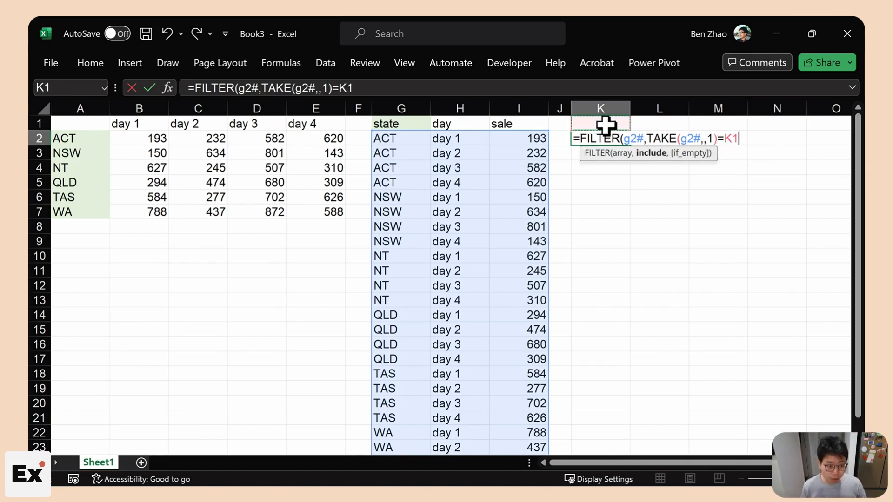
pyautogui.press('Return')
# - Try ACT, then NT, as the state criterion in K1
pyautogui.click(604, 124)
pyautogui.write('ACT')
pyautogui.press('Return')
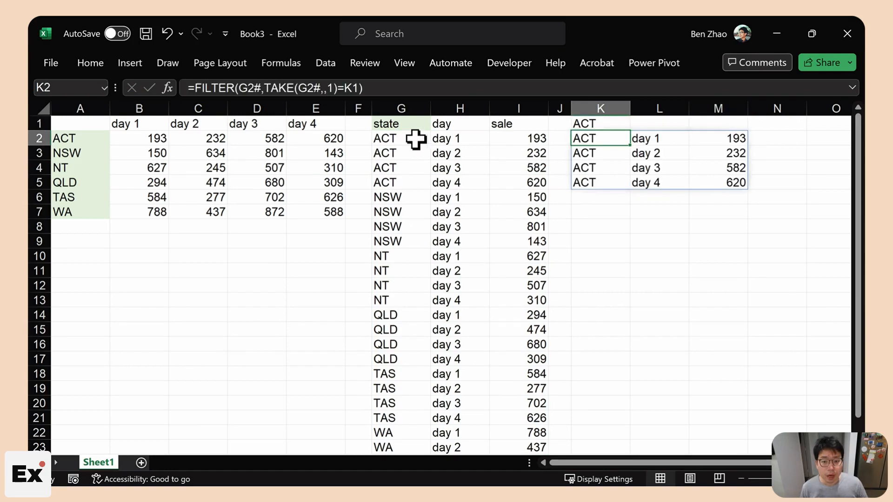
pyautogui.moveTo(409, 195); pyautogui.dragTo(535, 240)
pyautogui.click(605, 124)
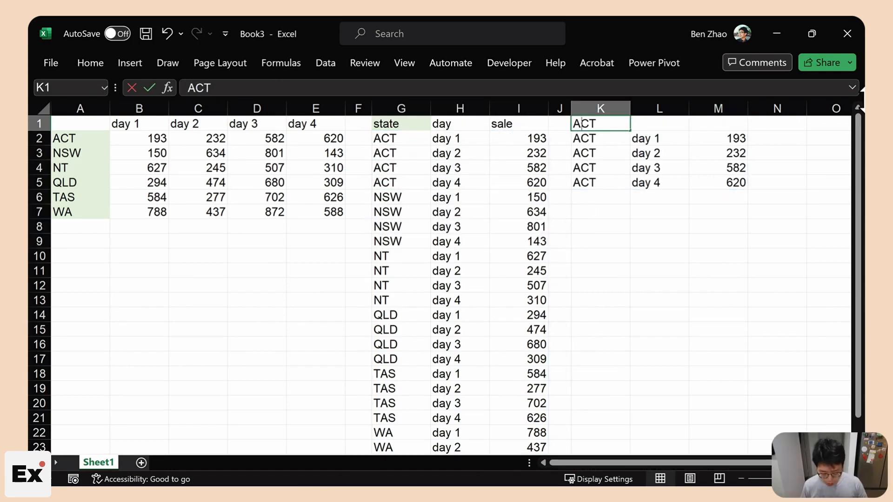
pyautogui.write('NT')
pyautogui.press('Return')
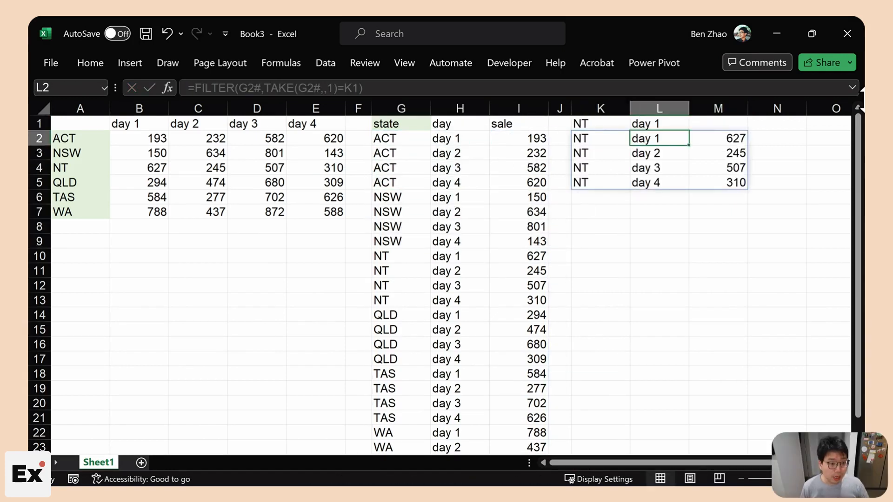
# - Experiment with a multiplied condition in K2, then cancel and select the state comparison
pyautogui.doubleClick(590, 139)
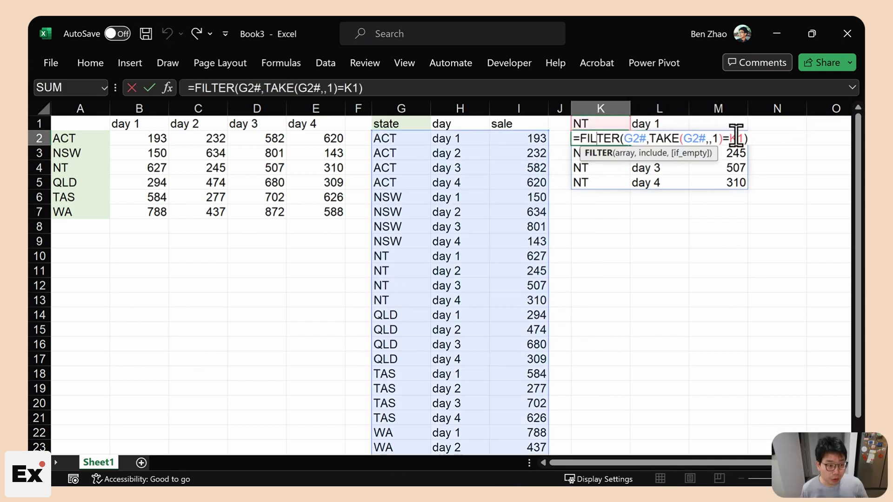
pyautogui.doubleClick(723, 138)
pyautogui.hotkey('ctrl', 'c')
pyautogui.write('*')
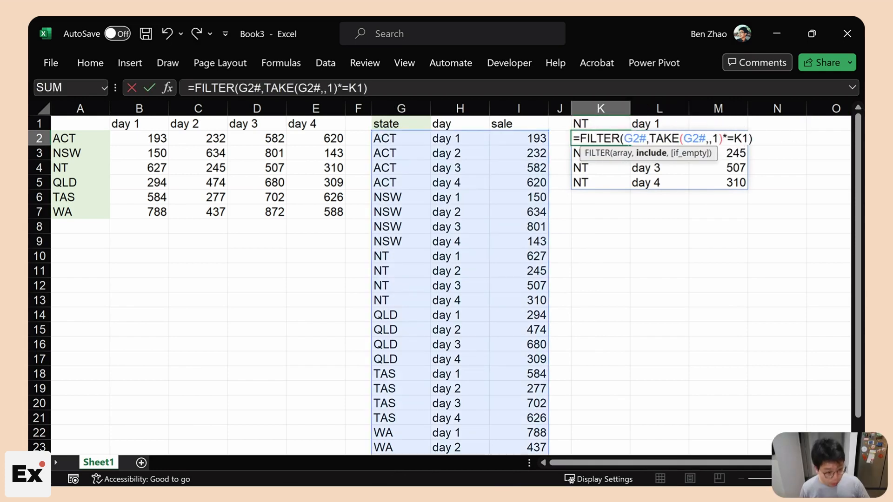
pyautogui.hotkey('ctrl', 'v')
pyautogui.press('Escape')
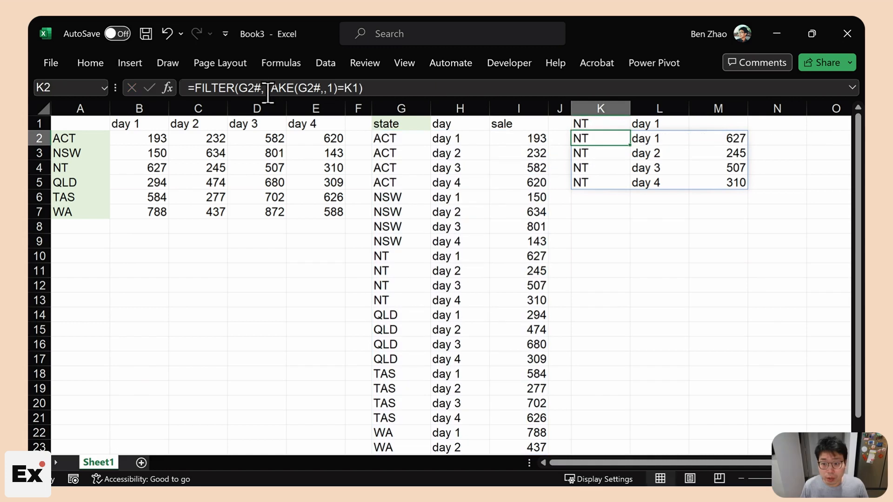
pyautogui.moveTo(269, 88); pyautogui.dragTo(341, 90)
# - Wrap the state condition in parentheses and add a copy of it after an asterisk
pyautogui.click(266, 109)
pyautogui.write('(')
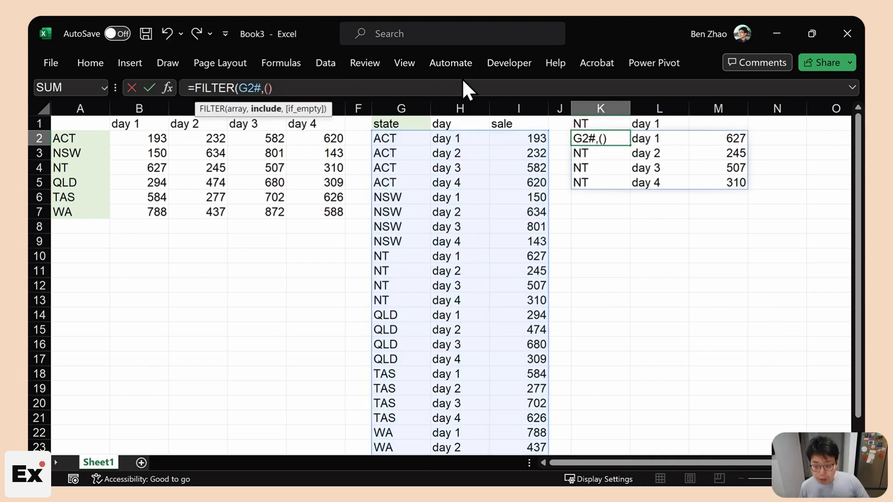
pyautogui.write('TAKE(G2#,,1)=K1')
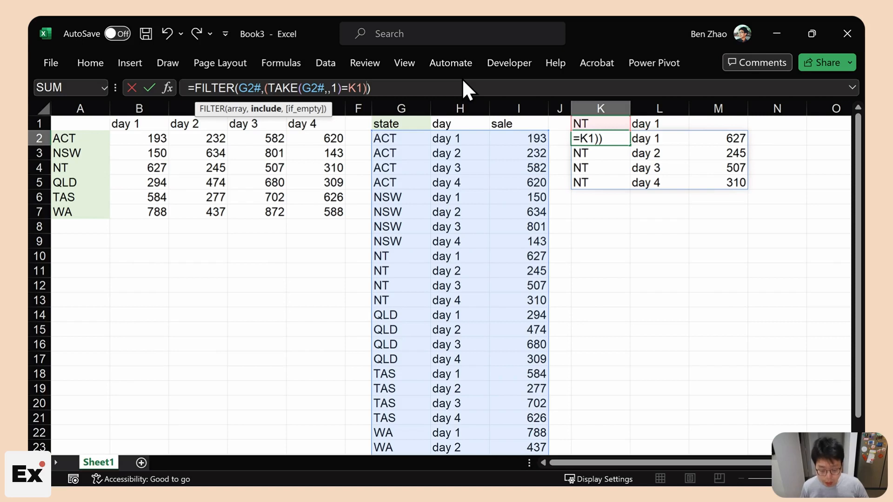
pyautogui.write('*')
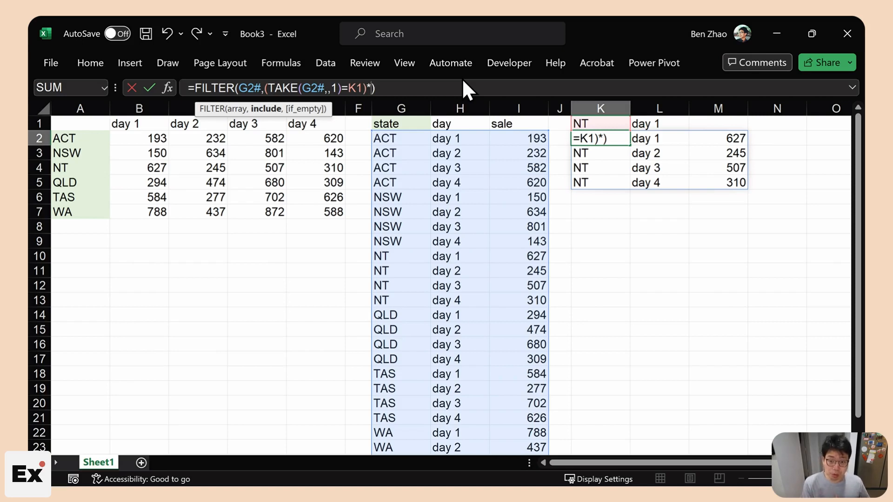
pyautogui.write('TAKE(G2#,,1)=K1')
pyautogui.hotkey('ctrl', 'z')
pyautogui.write('()')
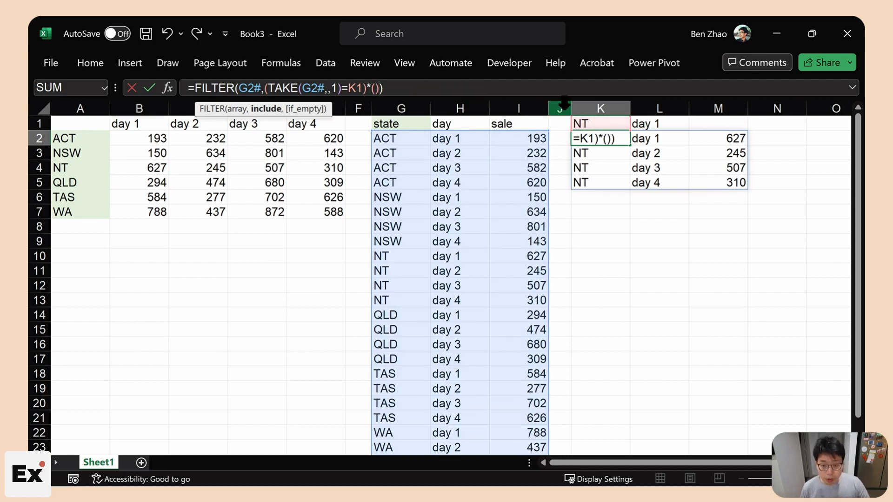
pyautogui.write('TAKE(G2#,,1)=K1')
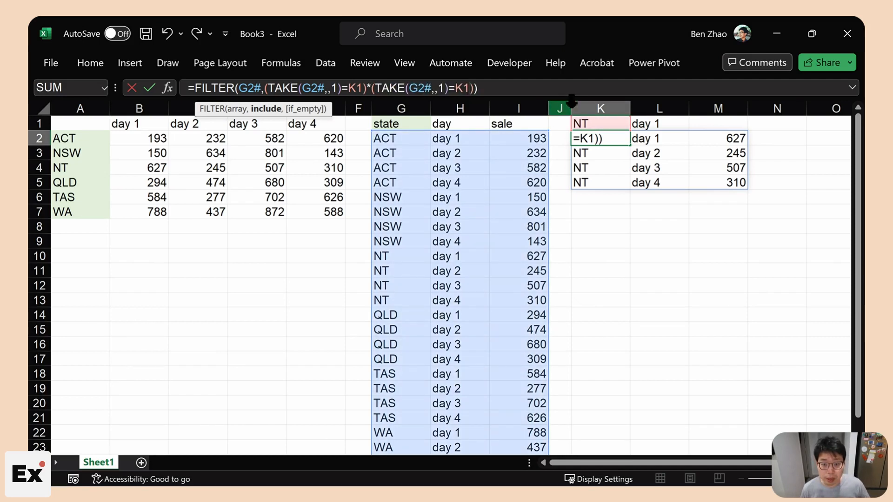
# - Change the second condition to TAKE(DROP(G2#,,1),,1)=L1 and commit the filter
pyautogui.click(413, 88)
pyautogui.write('DROP(')
pyautogui.press('Right')
pyautogui.press('Right')
pyautogui.press('Right')
pyautogui.write(',1)')
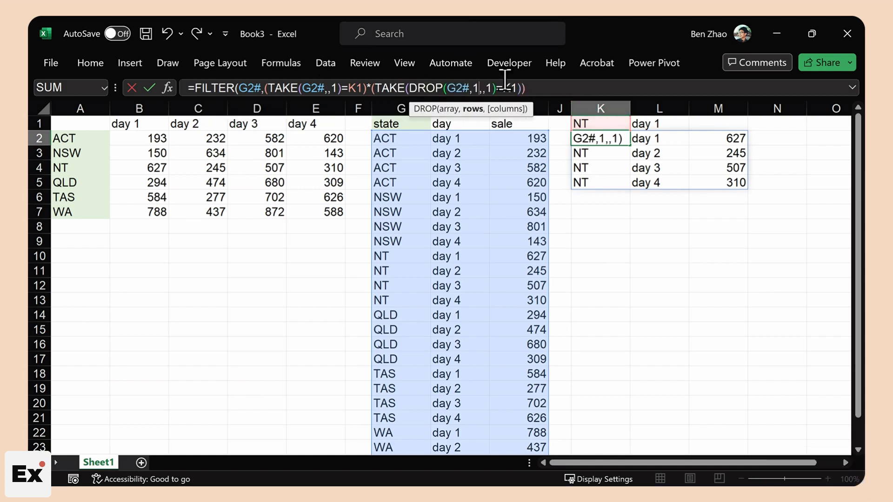
pyautogui.press('Left')
pyautogui.press('Left')
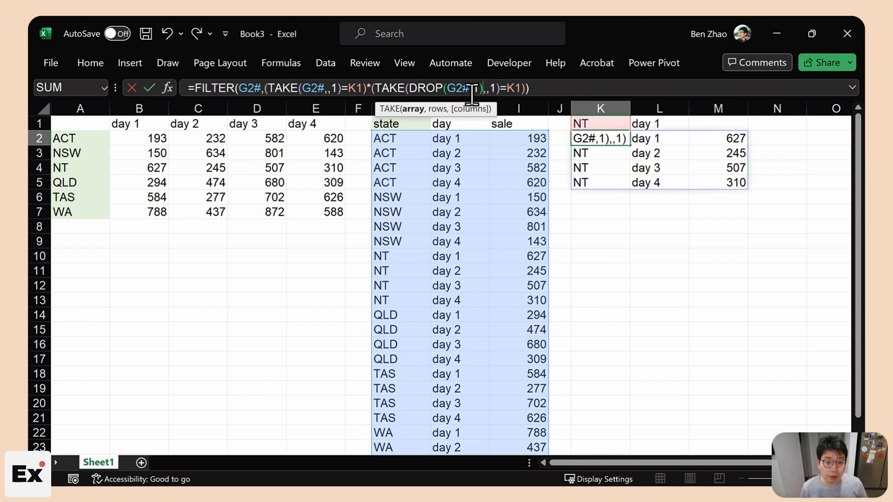
pyautogui.write(',')
pyautogui.doubleClick(517, 88)
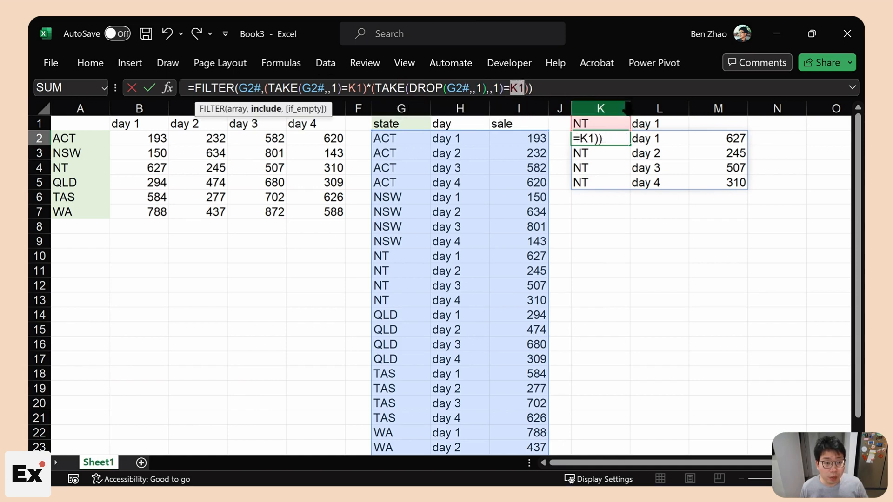
pyautogui.click(654, 128)
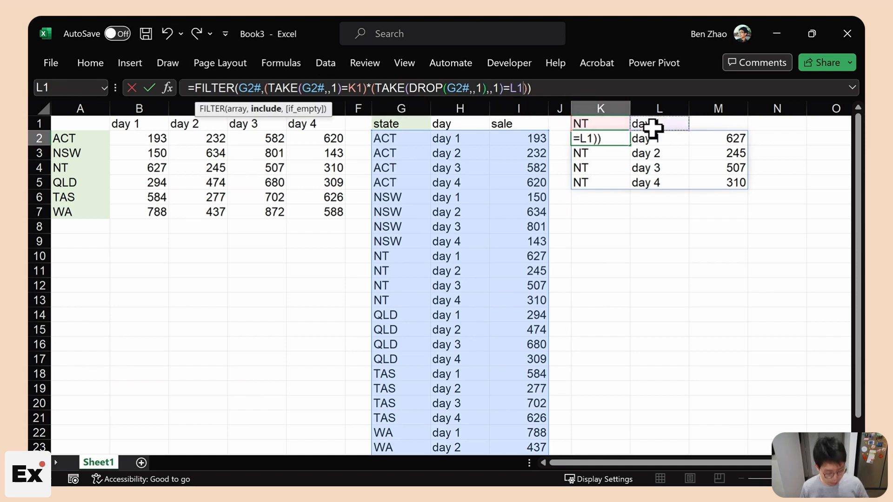
pyautogui.hotkey('ctrl', 'Return')
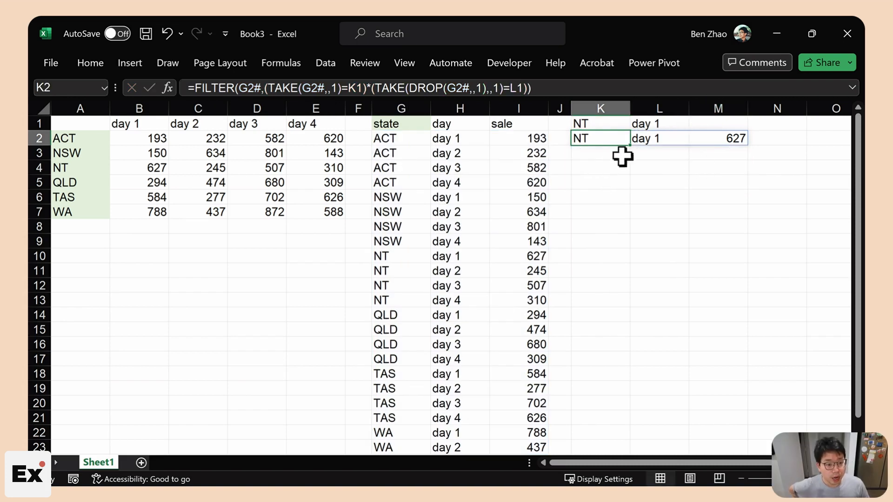
# - Test TAS in K1 and day 2 in L1, checking the TAS day 2 sale
pyautogui.click(606, 121)
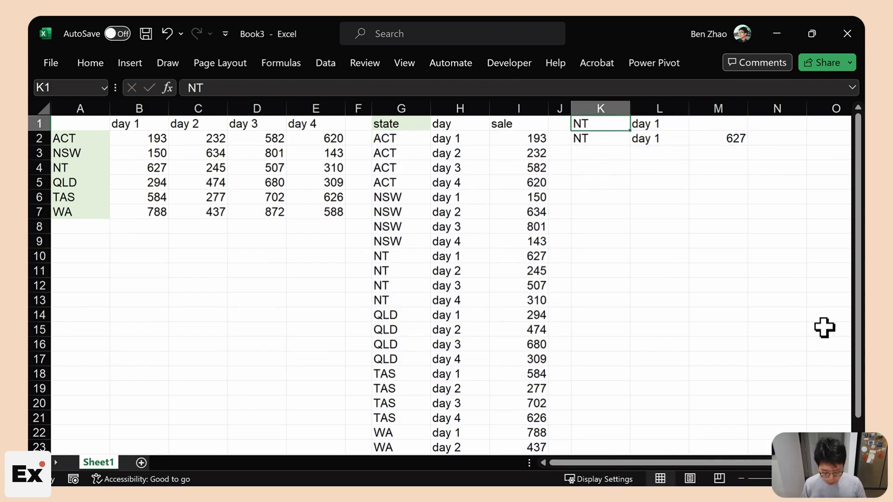
pyautogui.write('TAS')
pyautogui.press('Tab')
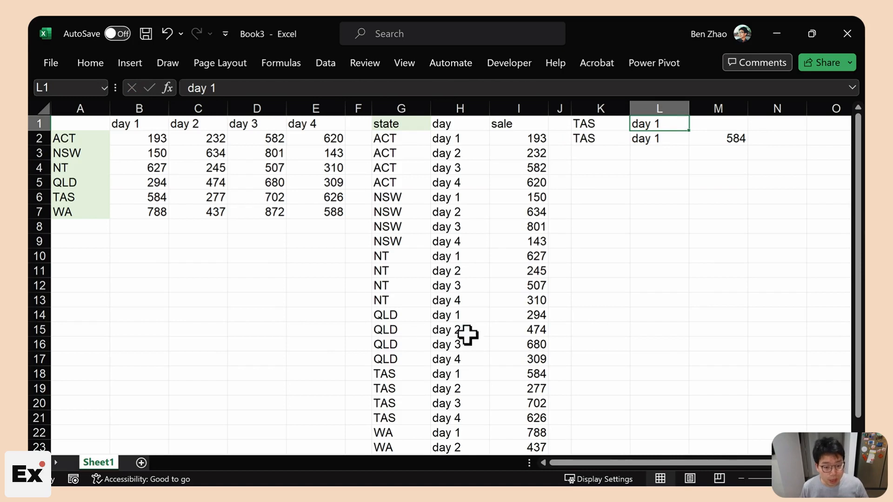
pyautogui.moveTo(394, 382); pyautogui.dragTo(556, 413)
pyautogui.click(651, 125)
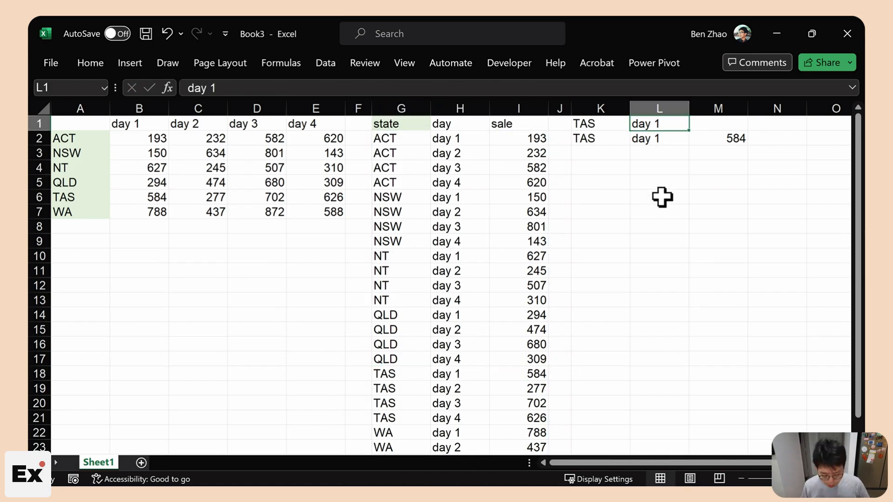
pyautogui.write('day 2')
pyautogui.press('Return')
pyautogui.click(538, 383)
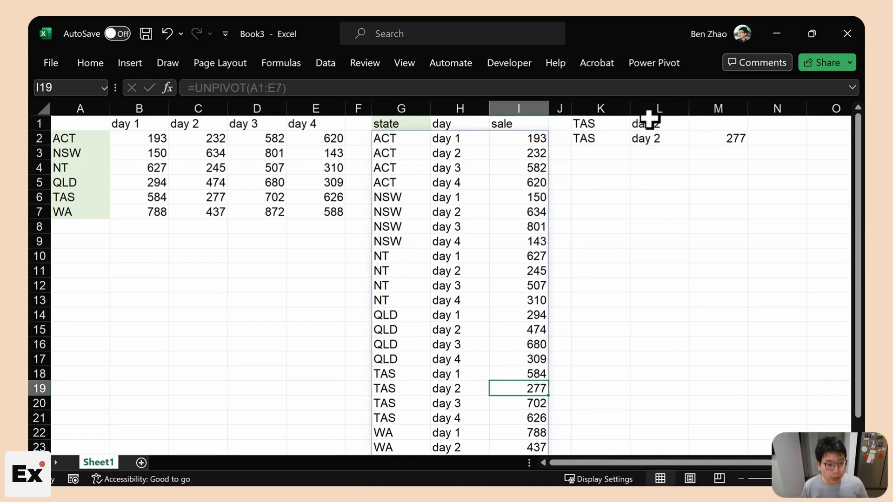
# - Change the state criterion to QLD so K2 returns QLD, day 2, 474
pyautogui.click(608, 124)
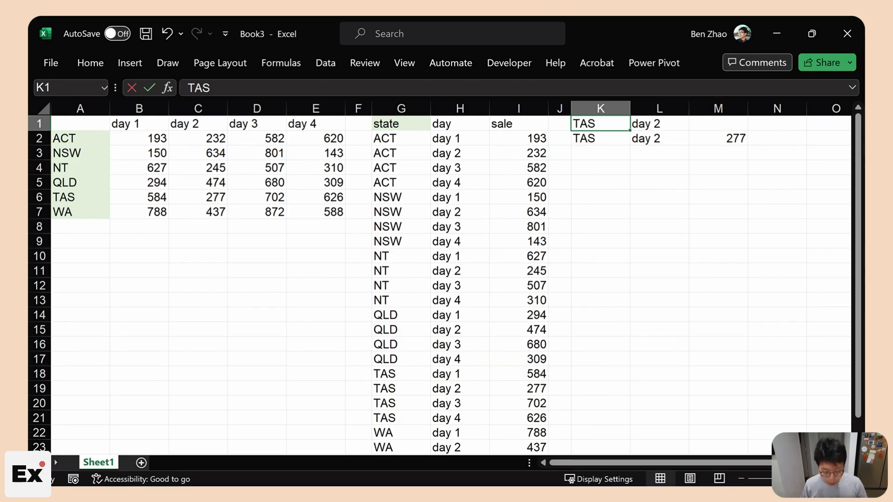
pyautogui.write('QLD')
pyautogui.press('Tab')
pyautogui.click(626, 182)
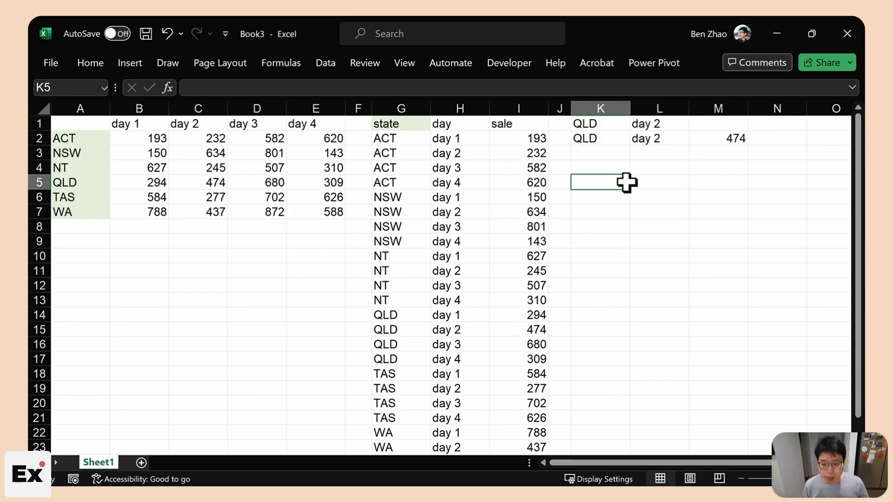
# - Open G2's formula and select the UNPIVOT call
pyautogui.click(400, 138)
pyautogui.click(194, 87)
pyautogui.moveTo(194, 87); pyautogui.dragTo(313, 84)
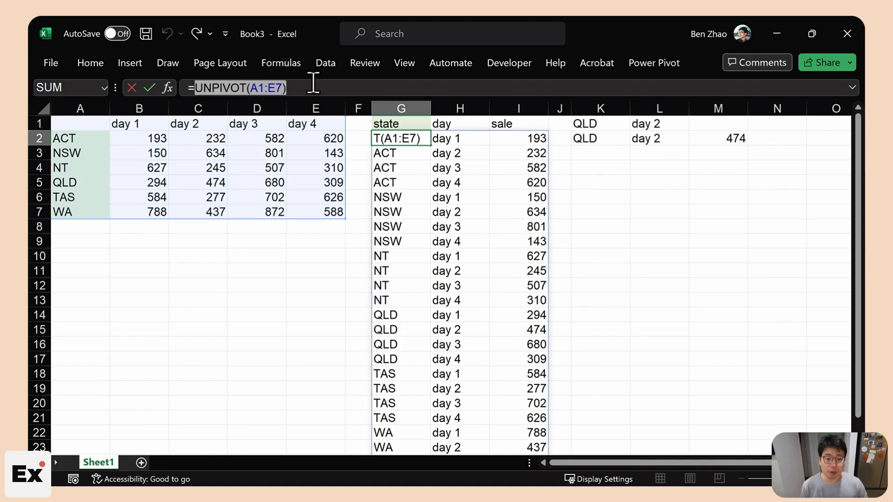
# - Select the whole unpivoted table G1:I25 including its header row
pyautogui.press('Escape')
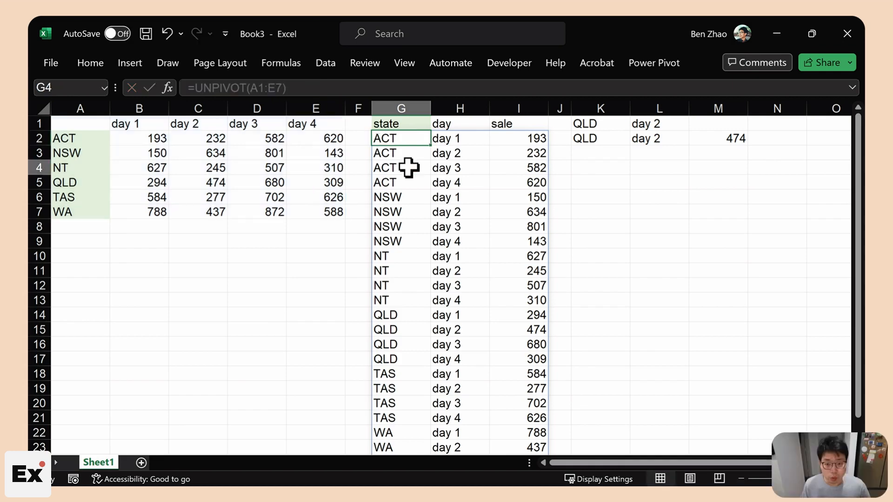
pyautogui.click(408, 167)
pyautogui.hotkey('ctrl', '/')
pyautogui.hotkey('ctrl', 'a')
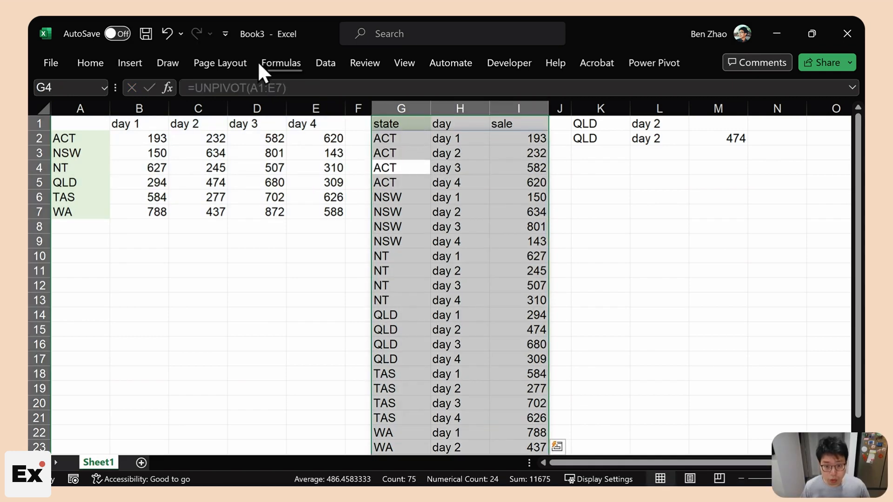
# - Insert a PivotTable on a new sheet with state in Filters, then return to Sheet1
pyautogui.click(119, 64)
pyautogui.click(58, 114)
pyautogui.click(68, 172)
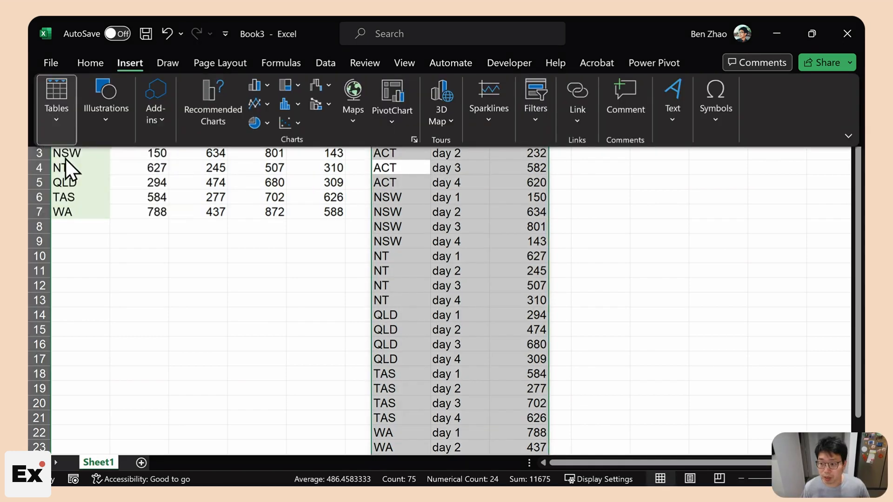
pyautogui.click(301, 196)
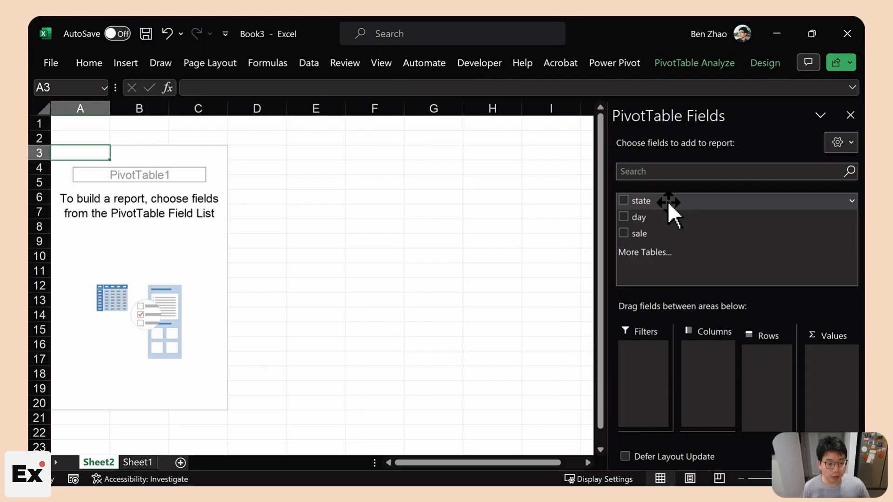
pyautogui.moveTo(668, 202); pyautogui.dragTo(663, 355)
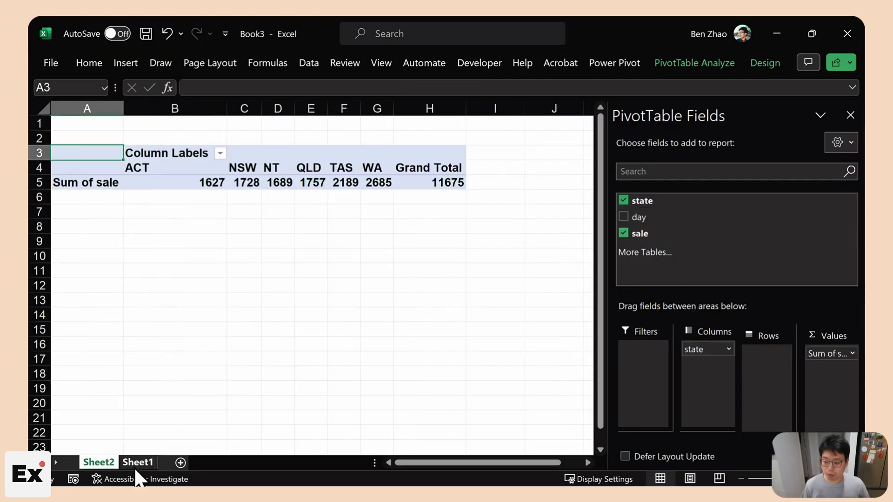
pyautogui.click(137, 462)
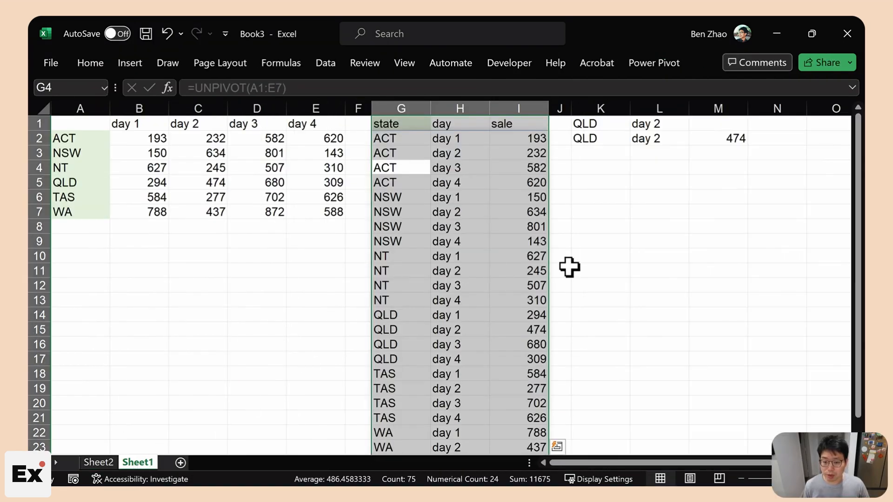